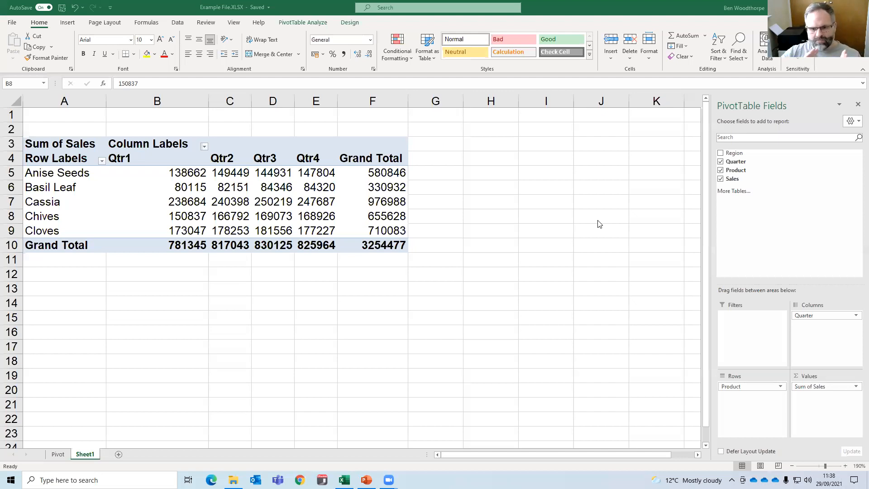
Examine the Region, Quarter, Product and Sales records in the source data on the Pivot sheet.
{"action": "left_click", "coordinate": [58, 454]}
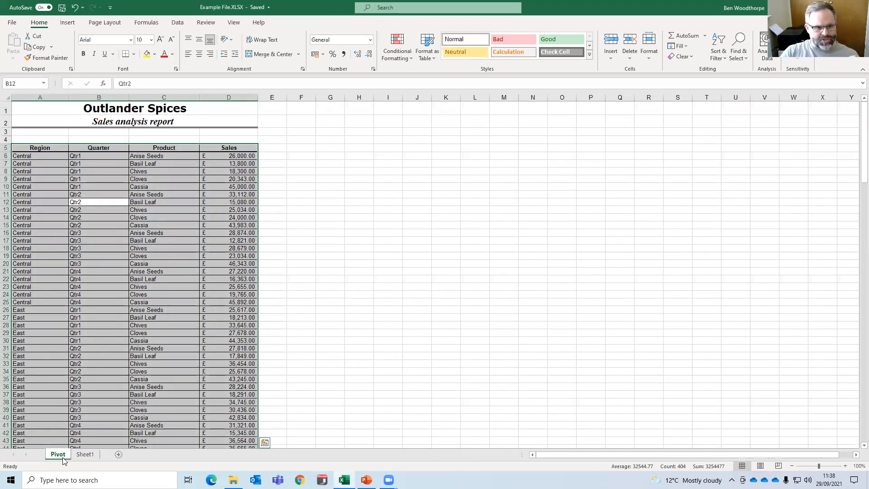
{"action": "left_click", "coordinate": [205, 333]}
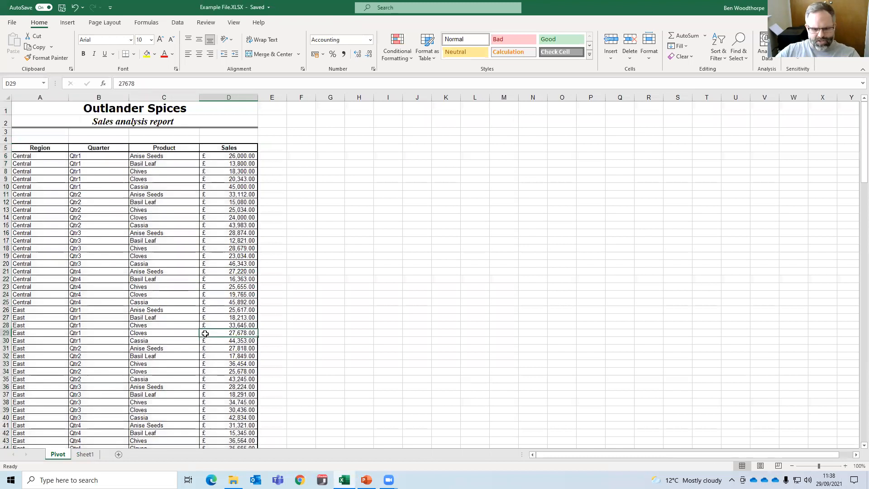
{"action": "scroll", "coordinate": [225, 317], "scroll_direction": "up", "scroll_amount": 6}
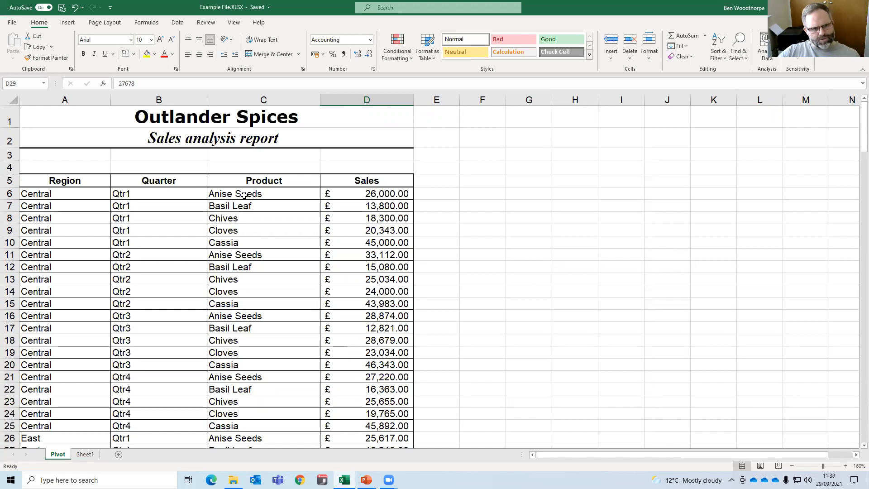
{"action": "left_click_drag", "start_coordinate": [257, 196], "coordinate": [260, 279]}
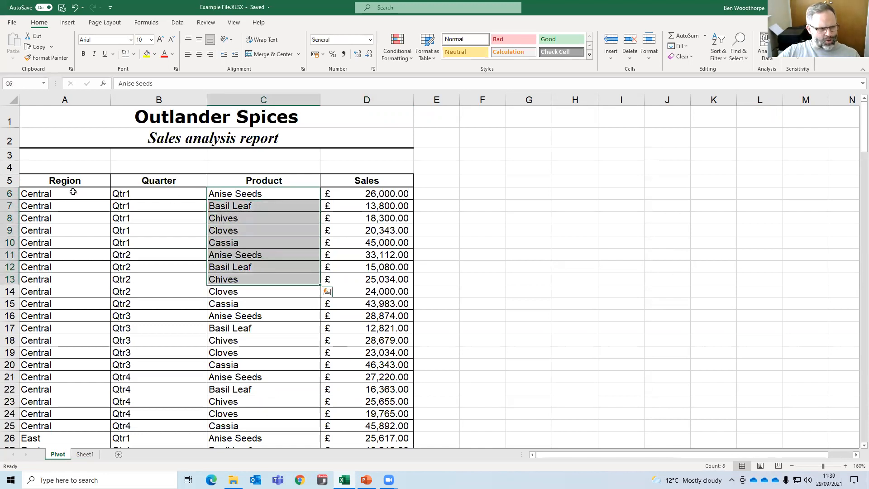
{"action": "scroll", "coordinate": [145, 228], "scroll_direction": "down", "scroll_amount": 2}
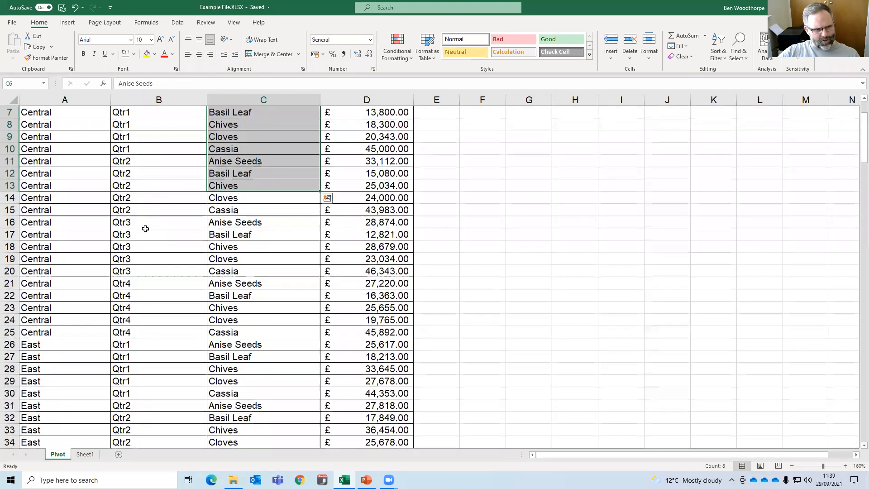
{"action": "scroll", "coordinate": [155, 223], "scroll_direction": "up", "scroll_amount": 2}
{"action": "scroll", "coordinate": [224, 205], "scroll_direction": "down", "scroll_amount": 1}
{"action": "scroll", "coordinate": [224, 205], "scroll_direction": "down", "scroll_amount": 6}
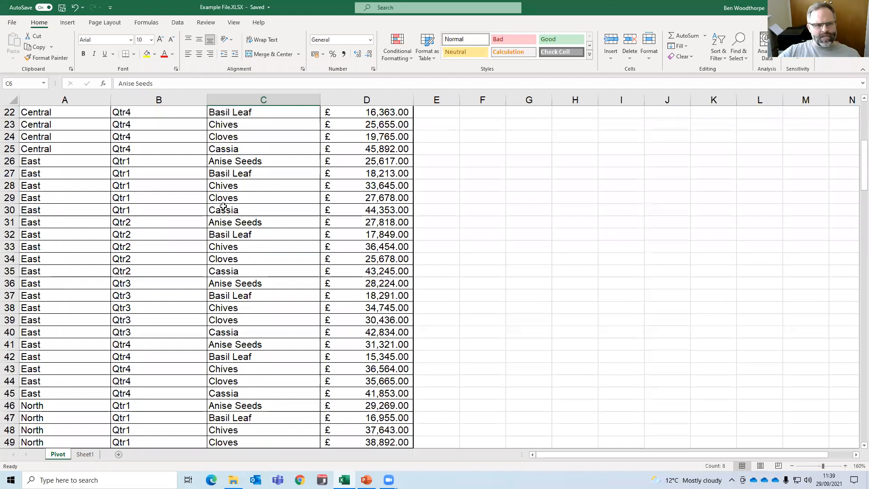
{"action": "scroll", "coordinate": [223, 206], "scroll_direction": "down", "scroll_amount": 4}
{"action": "scroll", "coordinate": [222, 208], "scroll_direction": "down", "scroll_amount": 1}
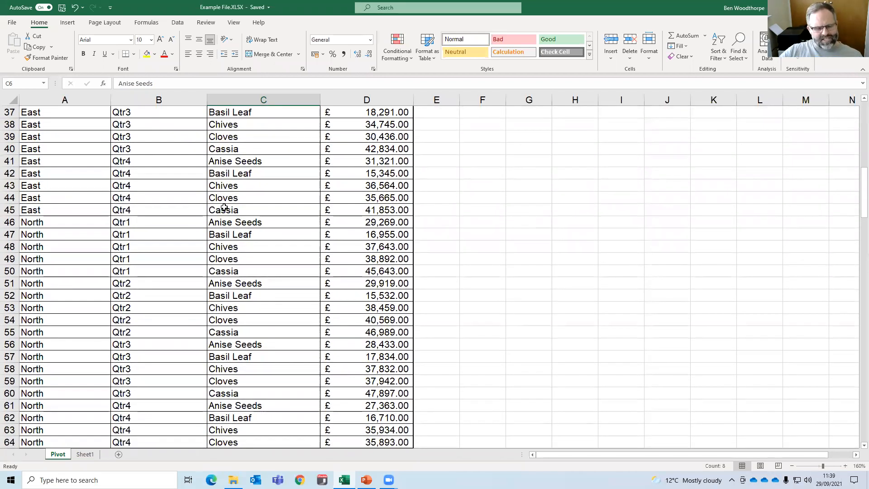
{"action": "scroll", "coordinate": [229, 199], "scroll_direction": "down", "scroll_amount": 4}
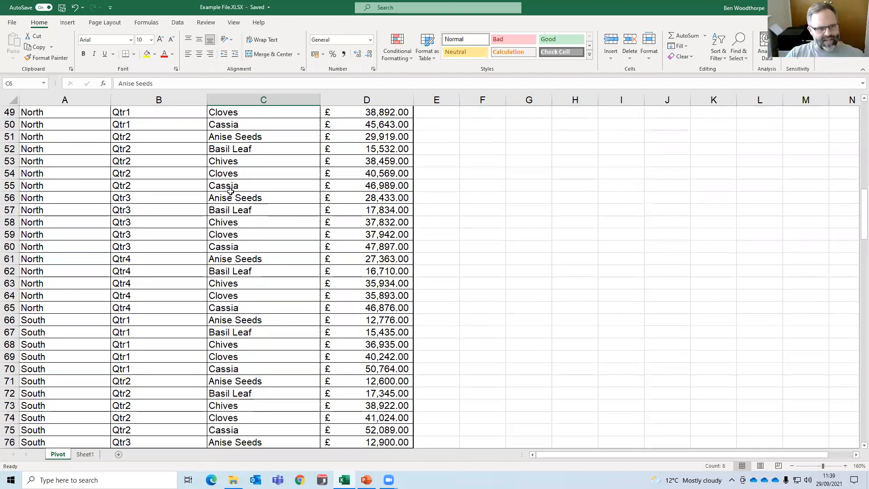
{"action": "scroll", "coordinate": [228, 190], "scroll_direction": "up", "scroll_amount": 7}
{"action": "scroll", "coordinate": [216, 183], "scroll_direction": "up", "scroll_amount": 9}
{"action": "left_click", "coordinate": [182, 205]}
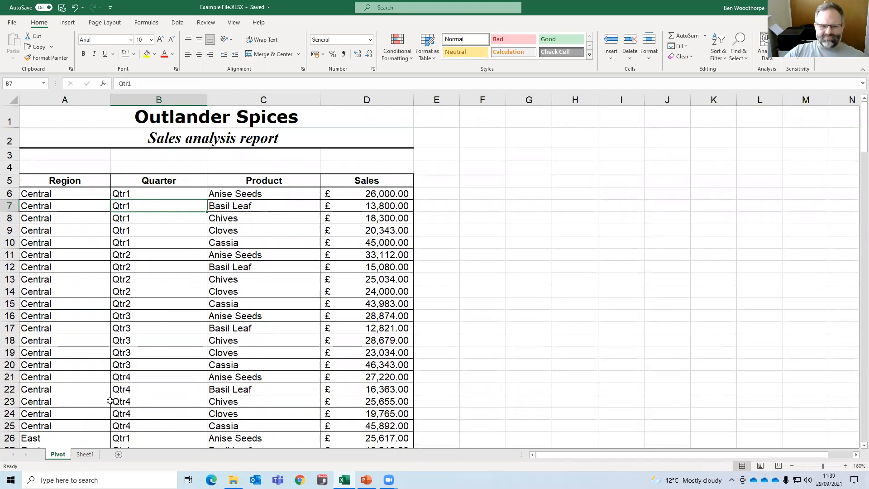
Inspect the Cassia Qtr1 and Cloves Qtr4 sales values in the pivot table on Sheet1.
{"action": "left_click", "coordinate": [85, 454]}
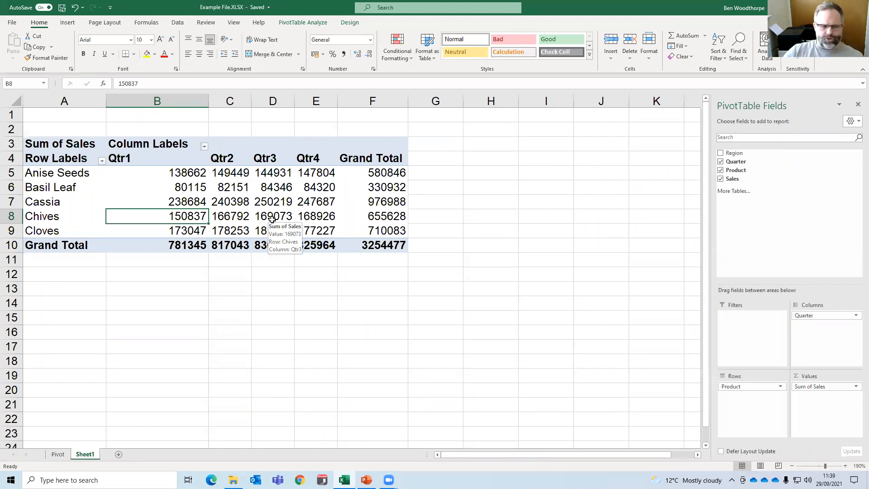
{"action": "left_click", "coordinate": [54, 206]}
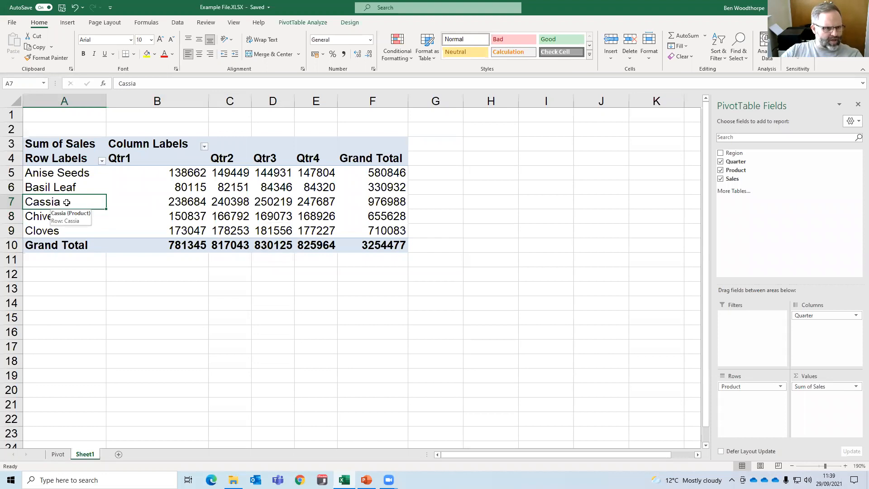
{"action": "left_click", "coordinate": [186, 201]}
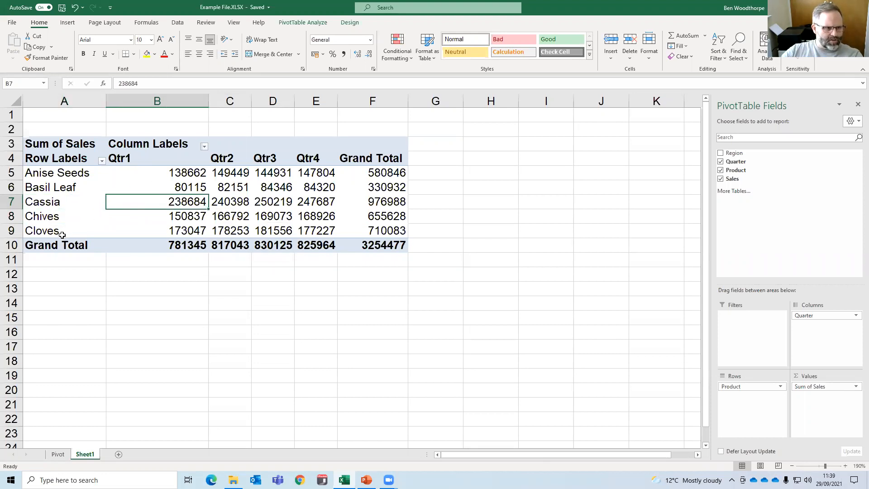
{"action": "left_click", "coordinate": [62, 232]}
{"action": "left_click", "coordinate": [312, 231]}
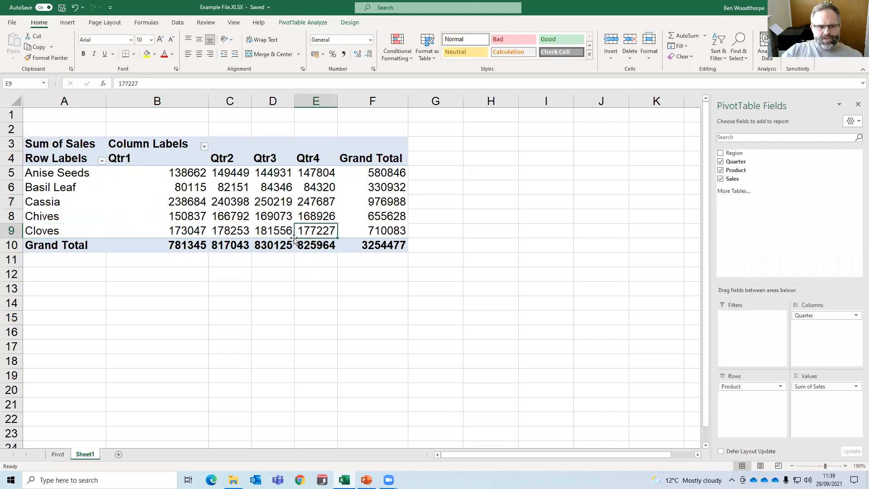
Return to the source data on the Pivot sheet, select a Qtr1 cell, and show the insertion commands.
{"action": "left_click", "coordinate": [64, 454]}
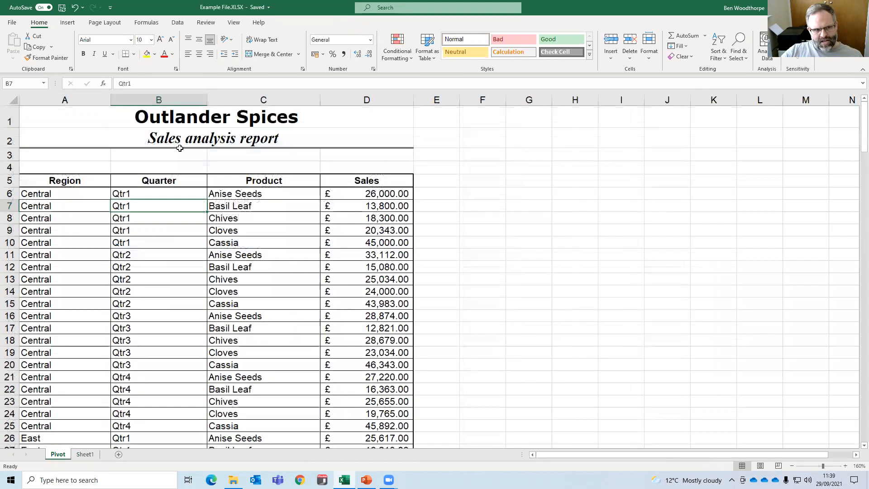
{"action": "left_click", "coordinate": [86, 455]}
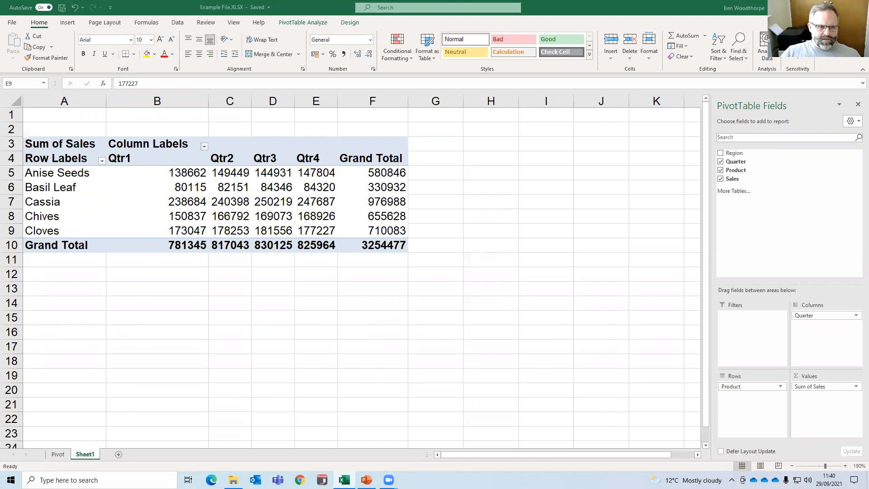
{"action": "left_click", "coordinate": [62, 457]}
{"action": "left_click", "coordinate": [62, 455]}
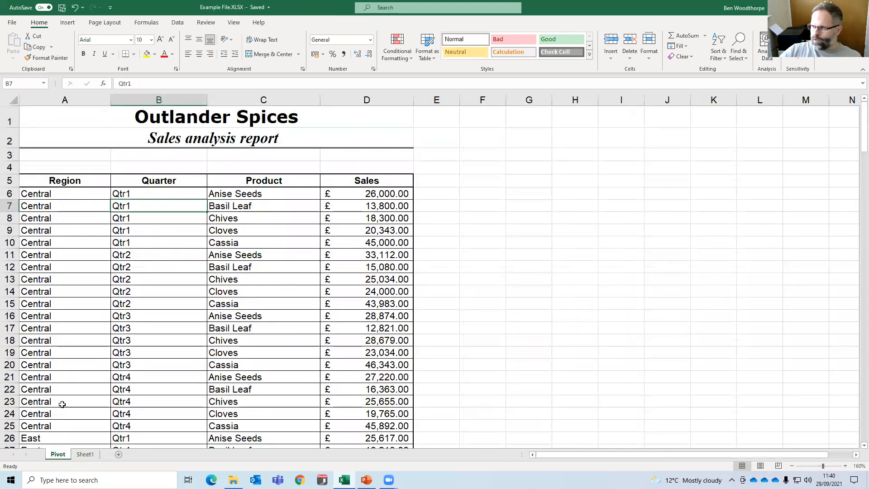
{"action": "left_click", "coordinate": [166, 264]}
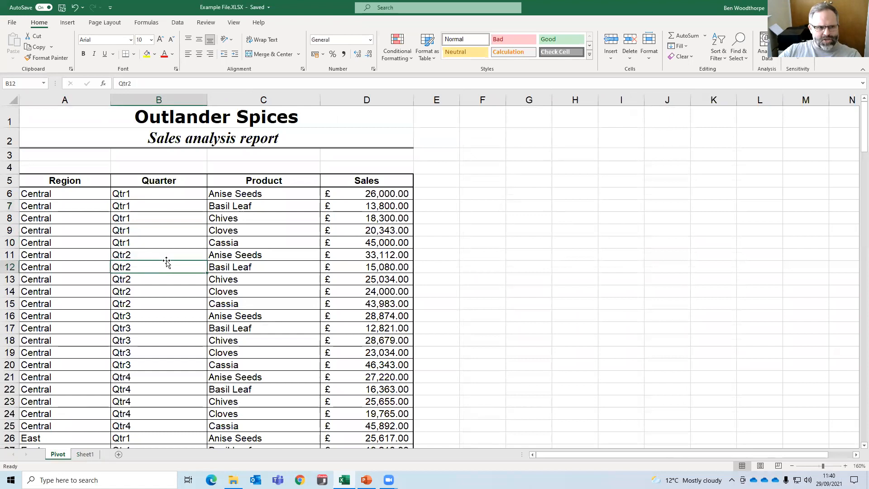
{"action": "left_click", "coordinate": [138, 255]}
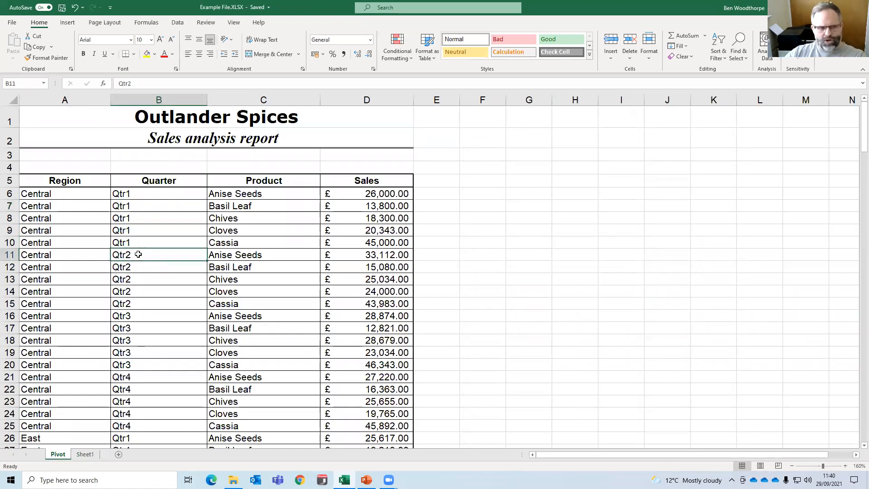
{"action": "left_click", "coordinate": [168, 217]}
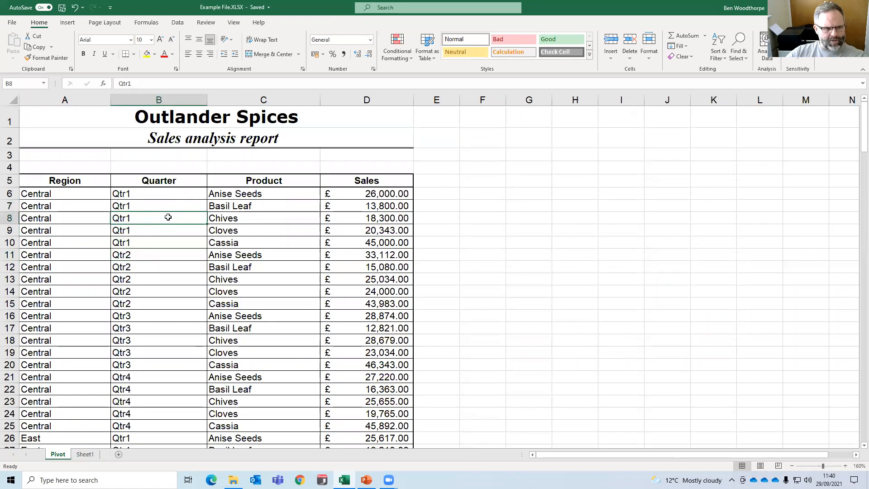
{"action": "left_click", "coordinate": [67, 27]}
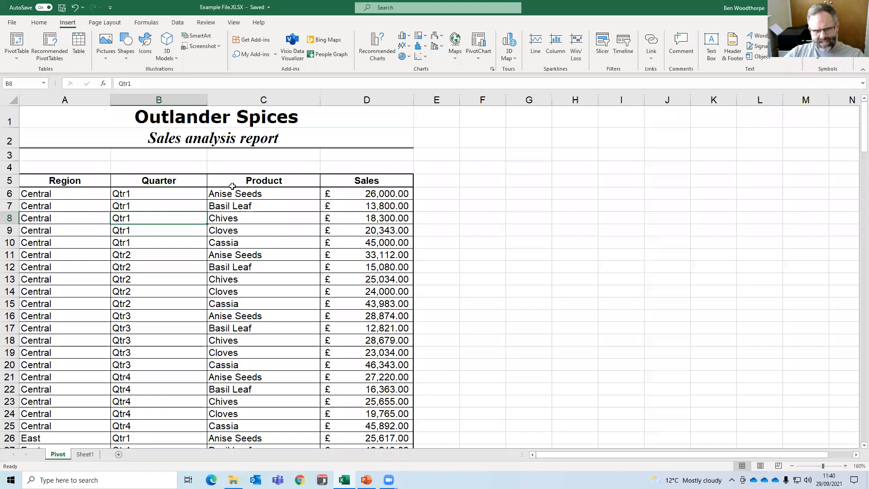
{"action": "left_click", "coordinate": [89, 181]}
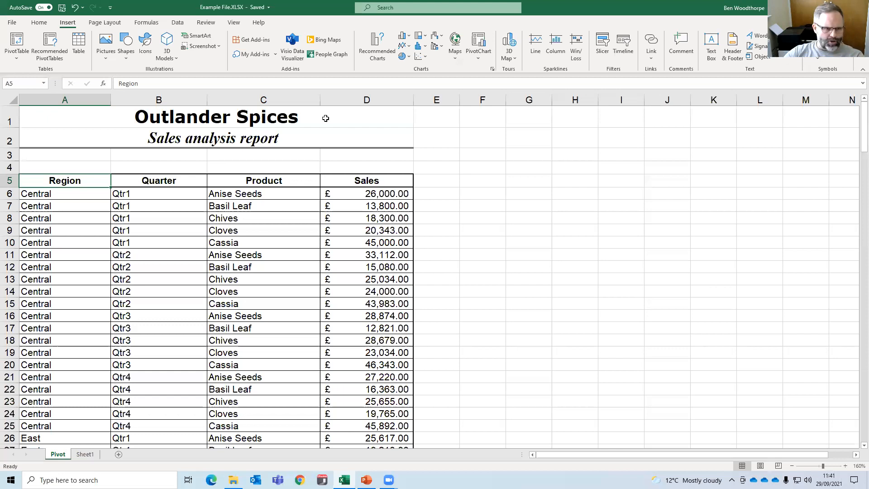
{"action": "left_click", "coordinate": [239, 196]}
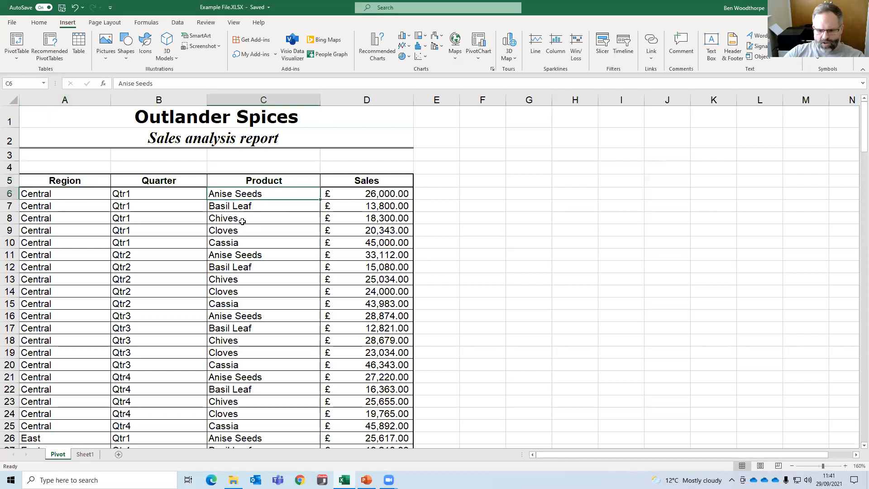
{"action": "key", "text": "ctrl+a"}
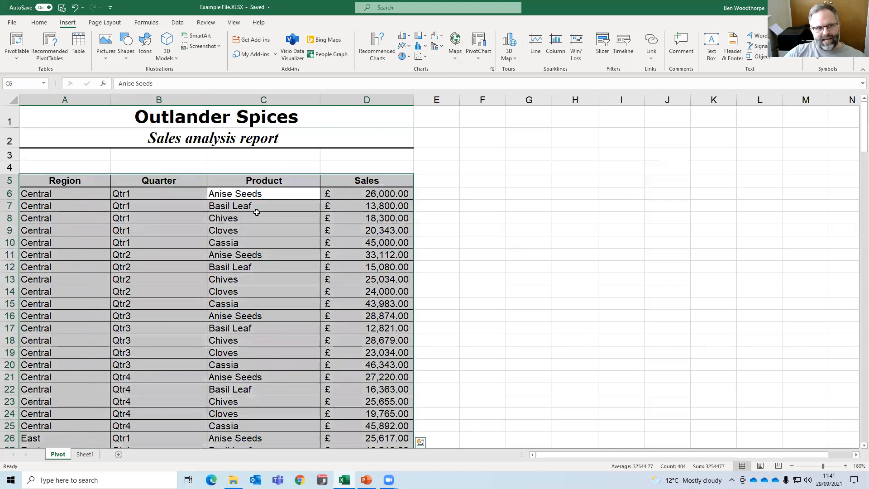
{"action": "left_click", "coordinate": [252, 206]}
{"action": "left_click_drag", "start_coordinate": [70, 181], "coordinate": [394, 317]}
{"action": "left_click", "coordinate": [190, 229]}
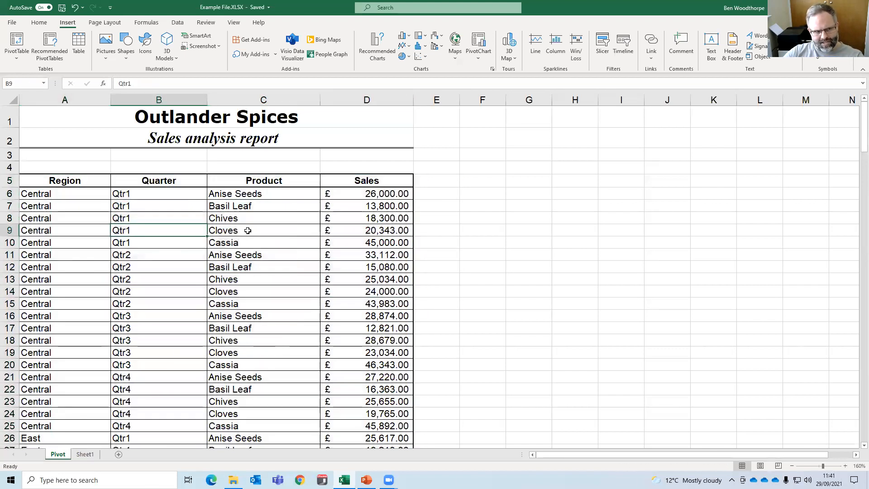
{"action": "left_click", "coordinate": [246, 226]}
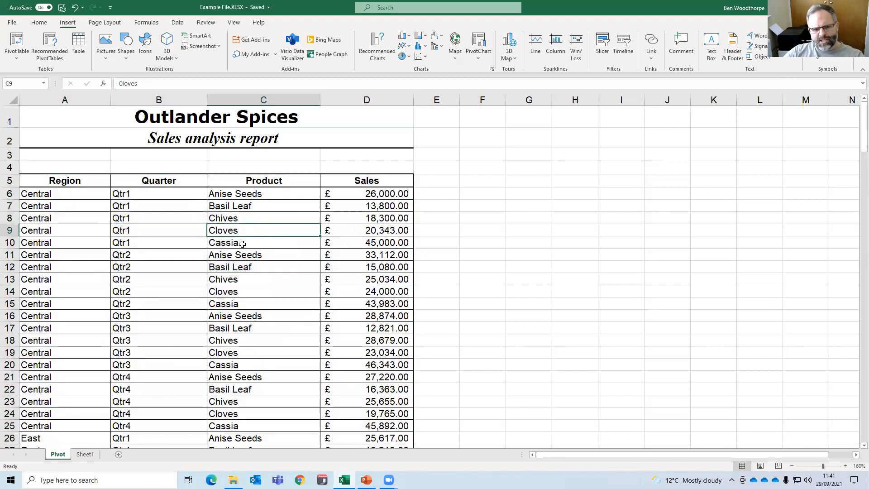
{"action": "left_click", "coordinate": [177, 233]}
{"action": "left_click", "coordinate": [249, 245]}
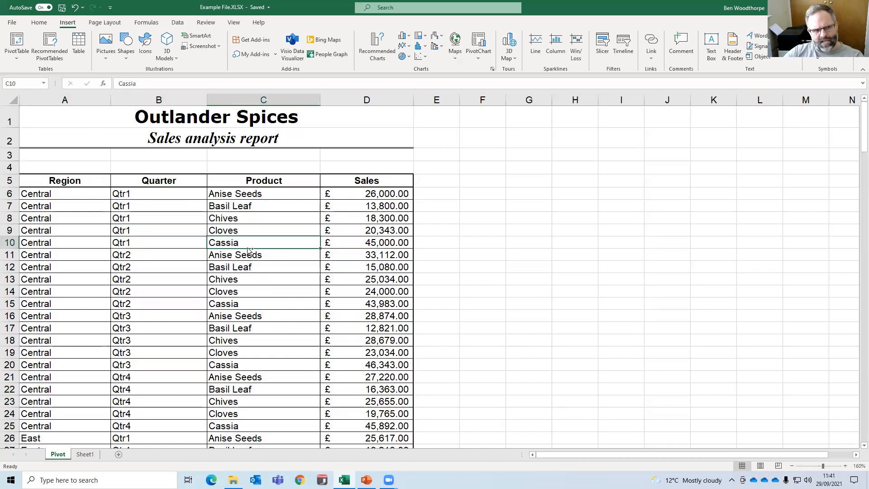
Select the entire sales data range A5:D105 on the Pivot sheet, including the header row.
{"action": "key", "text": "ctrl+a"}
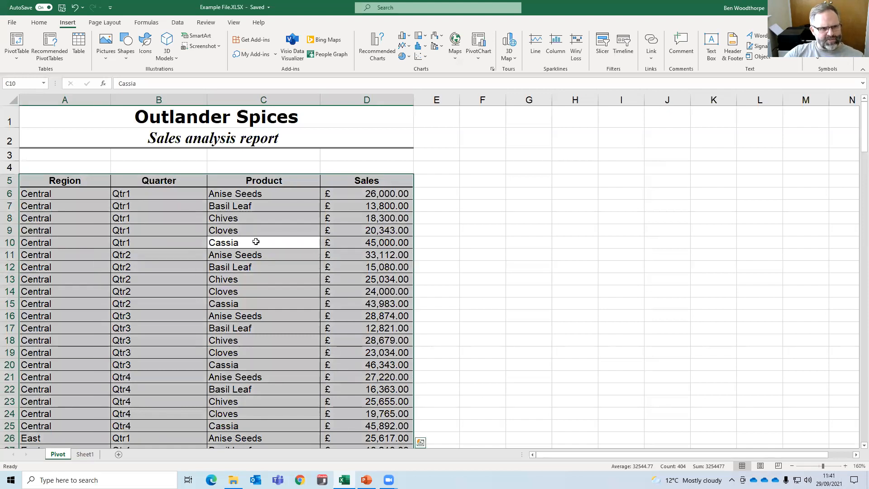
{"action": "scroll", "coordinate": [256, 242], "scroll_direction": "down", "scroll_amount": 7}
{"action": "scroll", "coordinate": [251, 238], "scroll_direction": "up", "scroll_amount": 7}
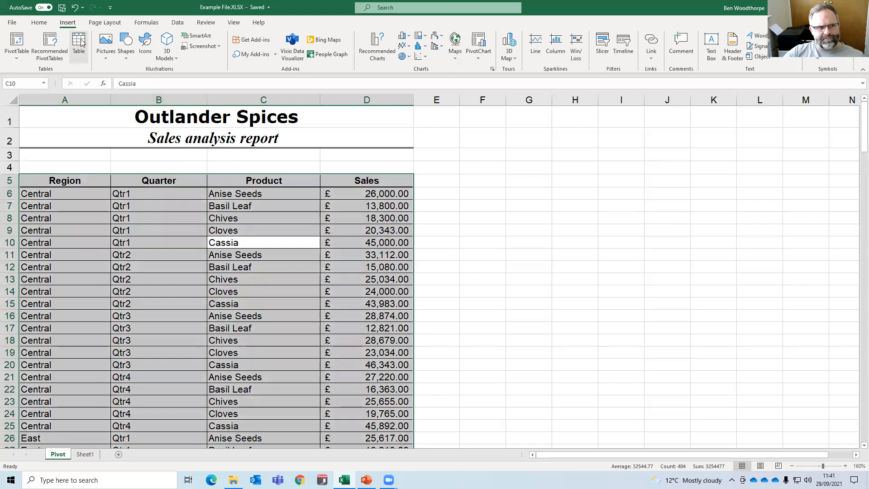
{"action": "left_click", "coordinate": [17, 42]}
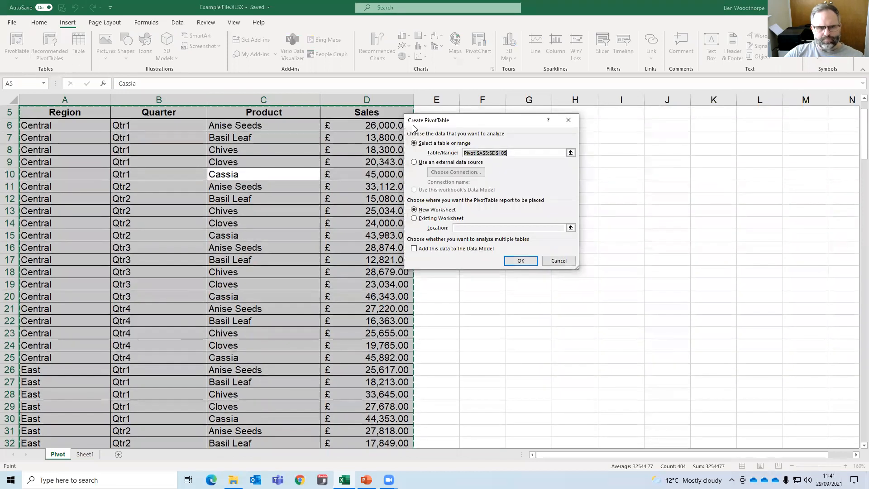
{"action": "left_click_drag", "start_coordinate": [437, 123], "coordinate": [442, 135]}
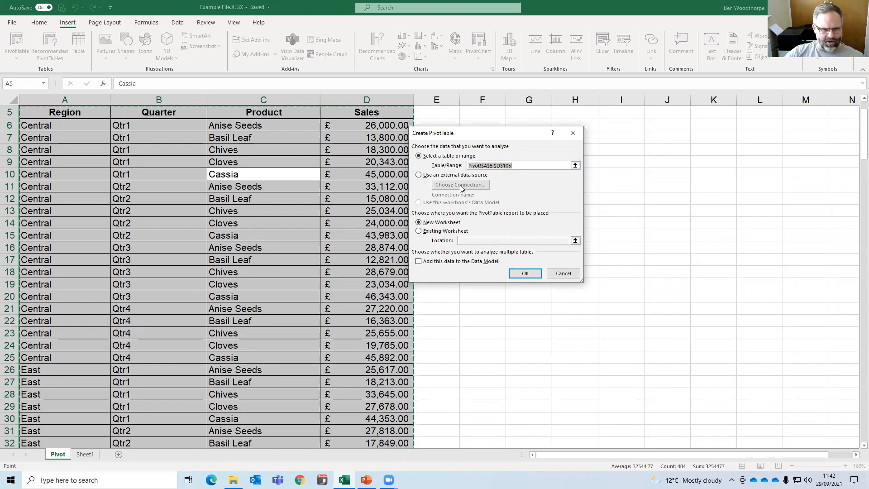
{"action": "left_click", "coordinate": [440, 231]}
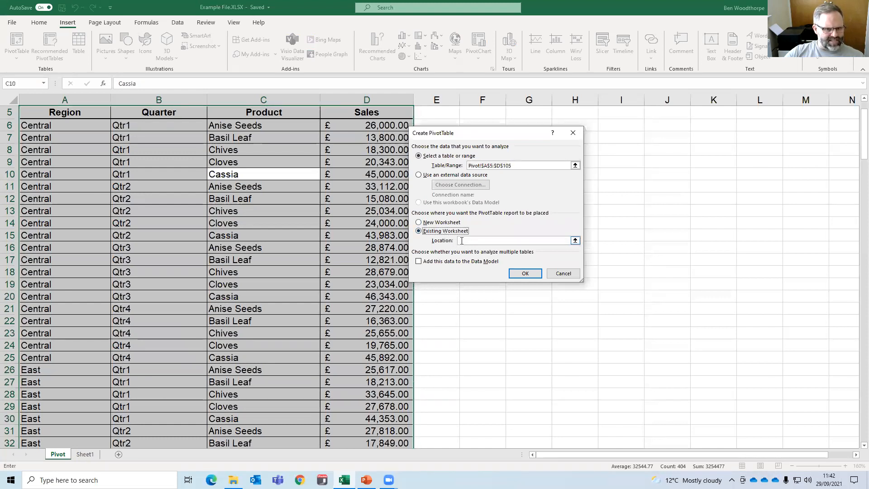
{"action": "left_click", "coordinate": [618, 128]}
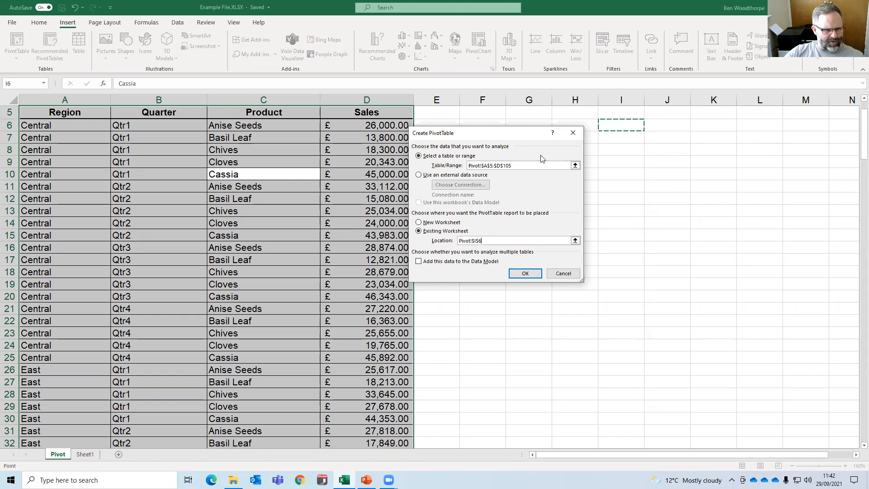
{"action": "left_click", "coordinate": [426, 223]}
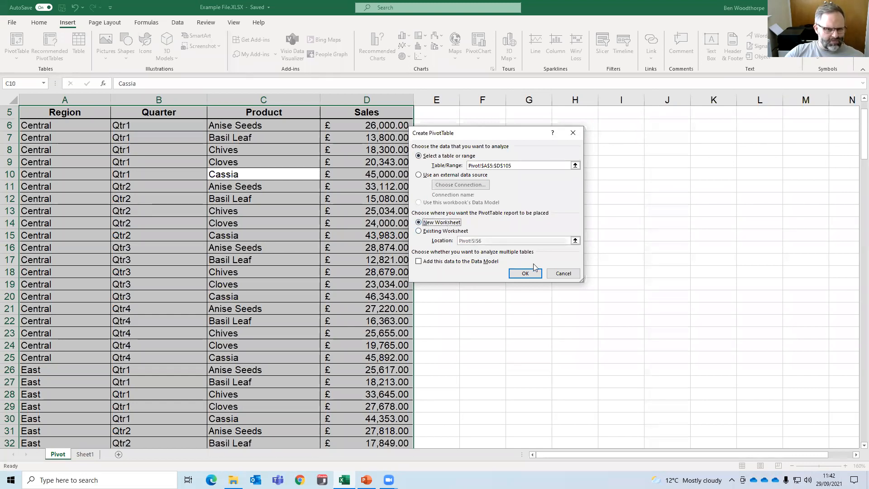
{"action": "left_click", "coordinate": [549, 274]}
{"action": "scroll", "coordinate": [301, 159], "scroll_direction": "up", "scroll_amount": 2}
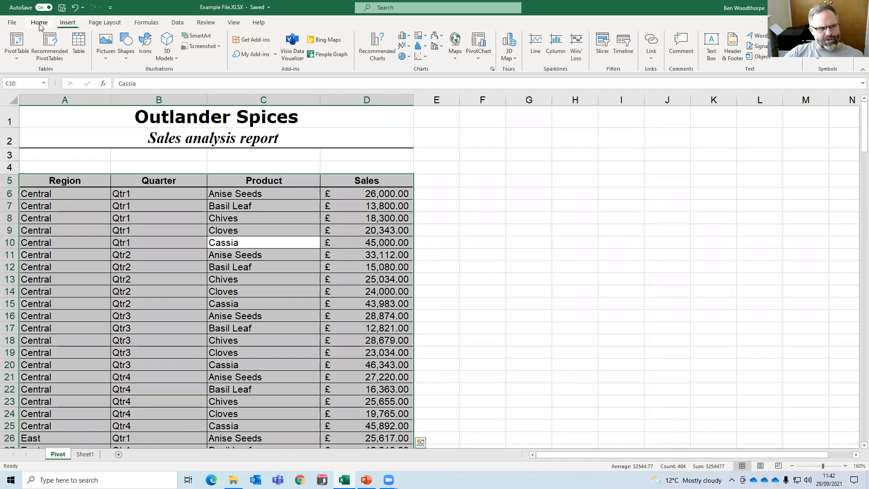
Create a PivotTable on a new worksheet from the range Pivot!A5:D105, and compare the empty report sheet with its source data.
{"action": "left_click", "coordinate": [16, 41]}
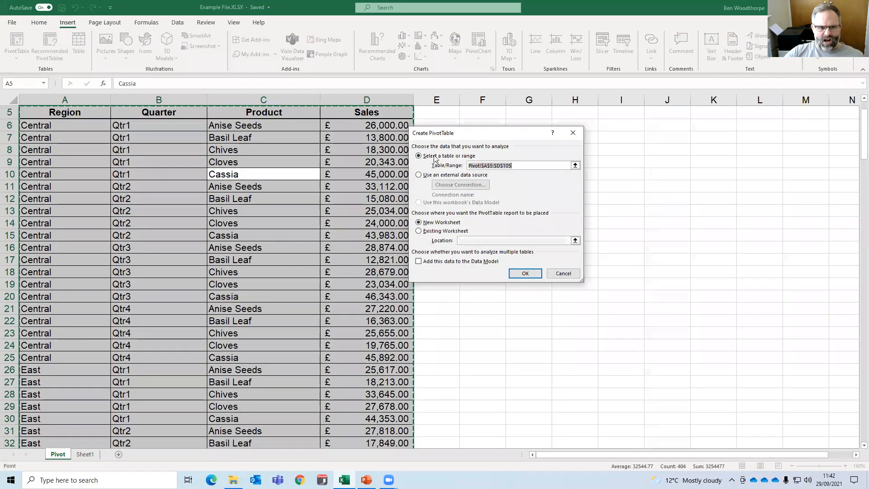
{"action": "left_click", "coordinate": [525, 273]}
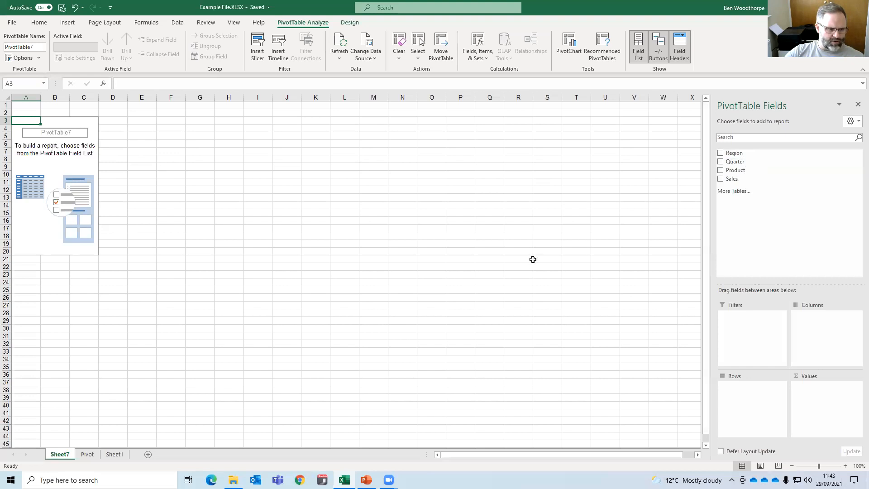
{"action": "left_click", "coordinate": [87, 454]}
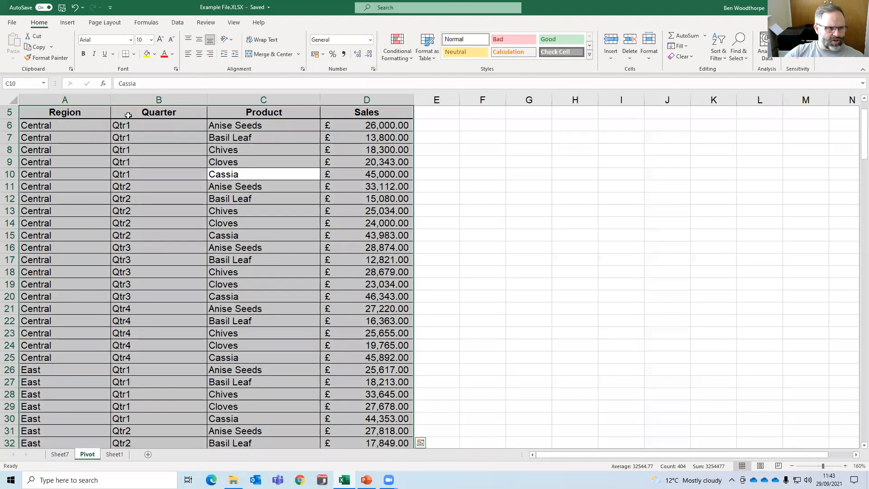
{"action": "left_click", "coordinate": [68, 454]}
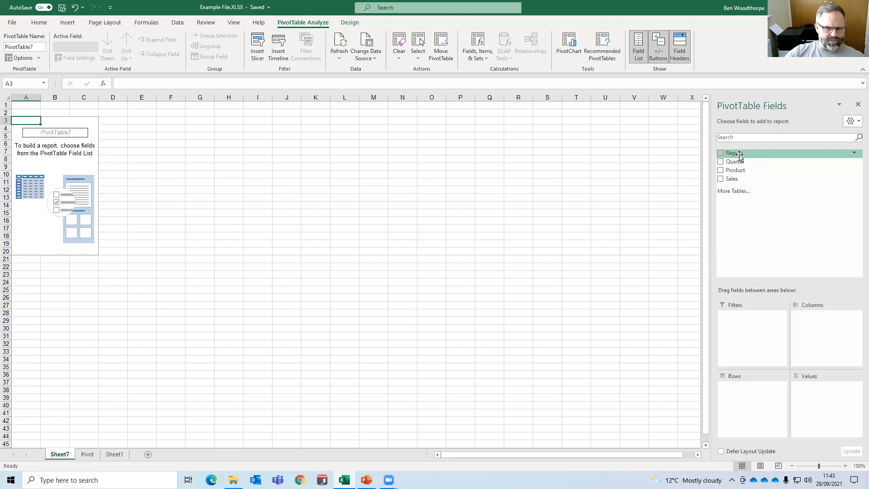
Build the report with Product as rows, Quarter as columns and the sum of Sales as values.
{"action": "left_click_drag", "start_coordinate": [743, 170], "coordinate": [757, 399]}
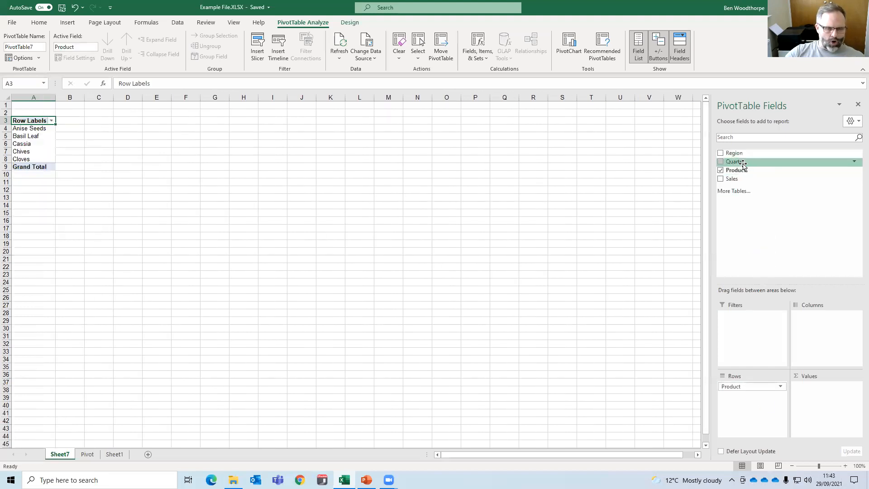
{"action": "left_click_drag", "start_coordinate": [744, 165], "coordinate": [815, 322]}
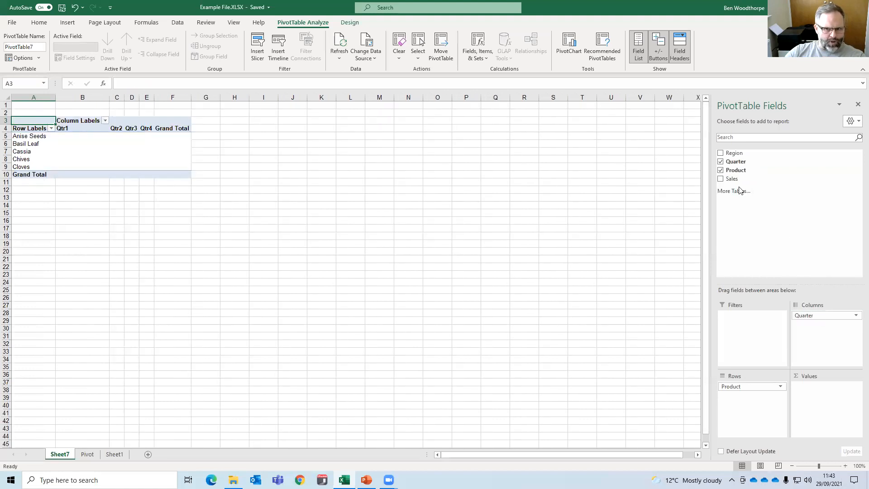
{"action": "left_click_drag", "start_coordinate": [732, 180], "coordinate": [828, 412]}
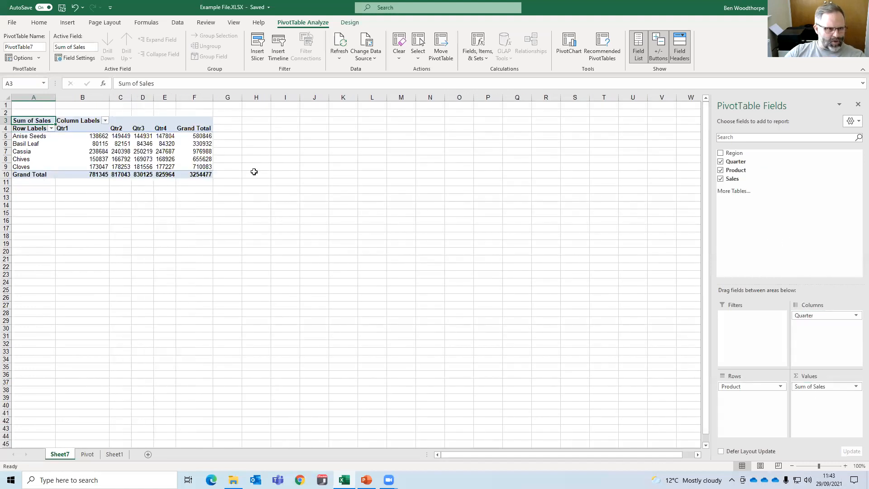
Copy the whole PivotTable A3:F10 and paste it as values only starting at cell A12.
{"action": "left_click_drag", "start_coordinate": [201, 177], "coordinate": [54, 119]}
{"action": "scroll", "coordinate": [55, 119], "scroll_direction": "up", "scroll_amount": 1, "text": "ctrl"}
{"action": "scroll", "coordinate": [62, 119], "scroll_direction": "up", "scroll_amount": 5, "text": "ctrl"}
{"action": "left_click", "coordinate": [150, 158]}
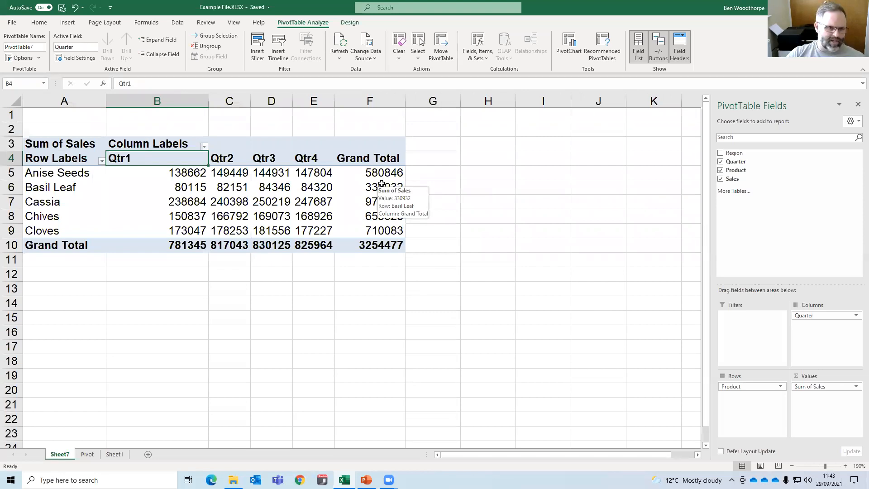
{"action": "left_click", "coordinate": [226, 171]}
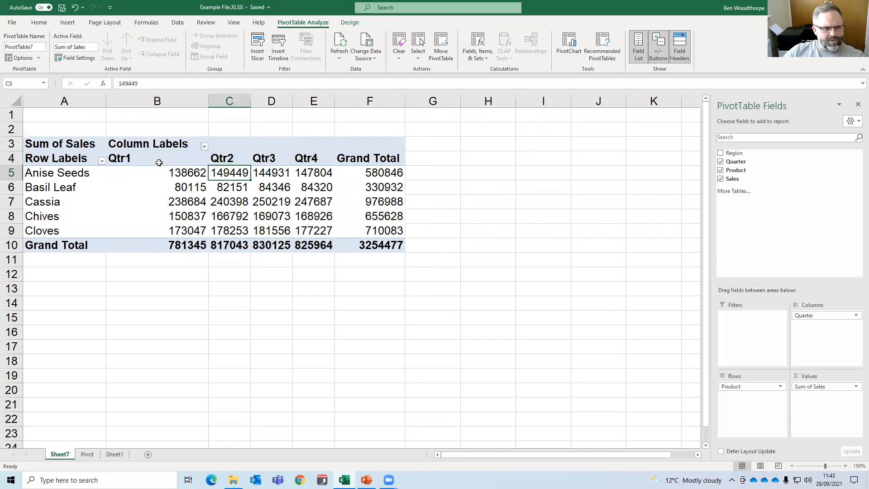
{"action": "left_click_drag", "start_coordinate": [72, 147], "coordinate": [384, 249]}
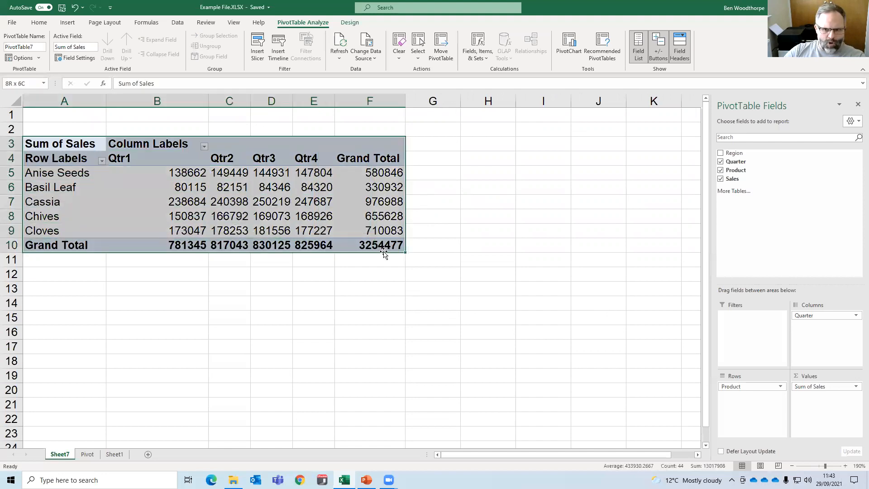
{"action": "key", "text": "ctrl+c"}
{"action": "left_click", "coordinate": [58, 275]}
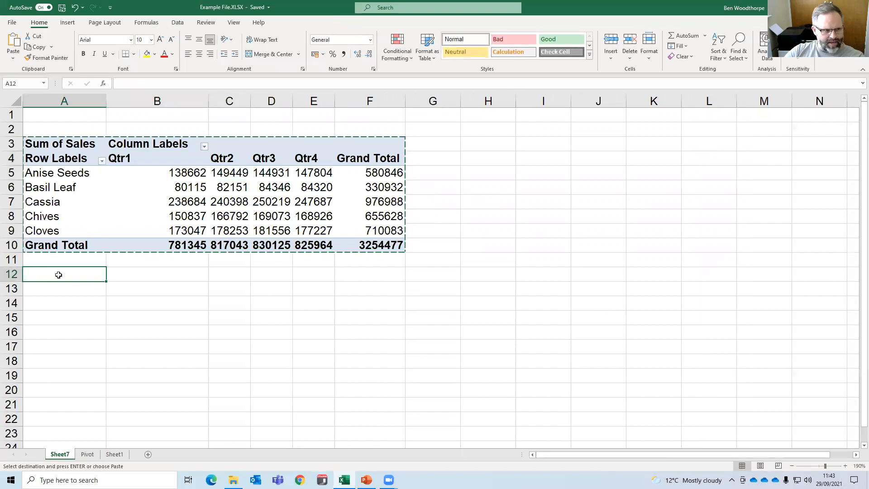
{"action": "right_click", "coordinate": [58, 275]}
{"action": "left_click", "coordinate": [73, 67]}
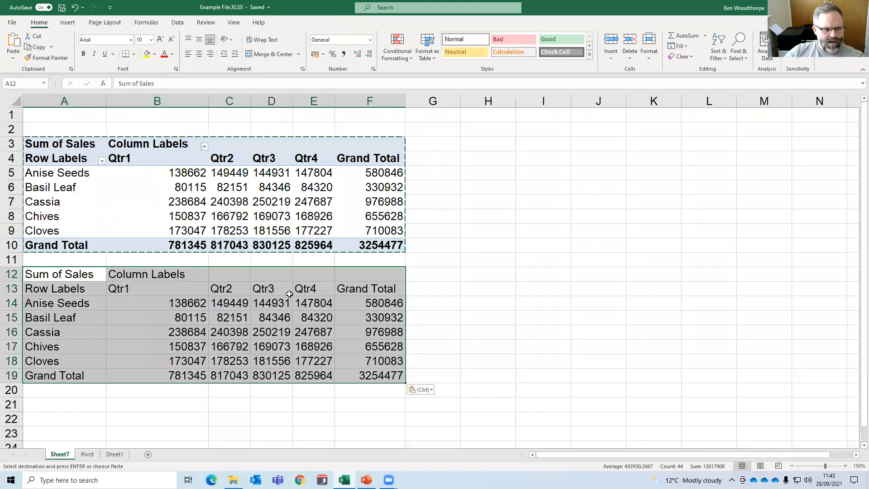
Apply the Good cell style to the pasted table's two header rows, A12:F13.
{"action": "left_click", "coordinate": [289, 294]}
{"action": "left_click_drag", "start_coordinate": [369, 289], "coordinate": [64, 276]}
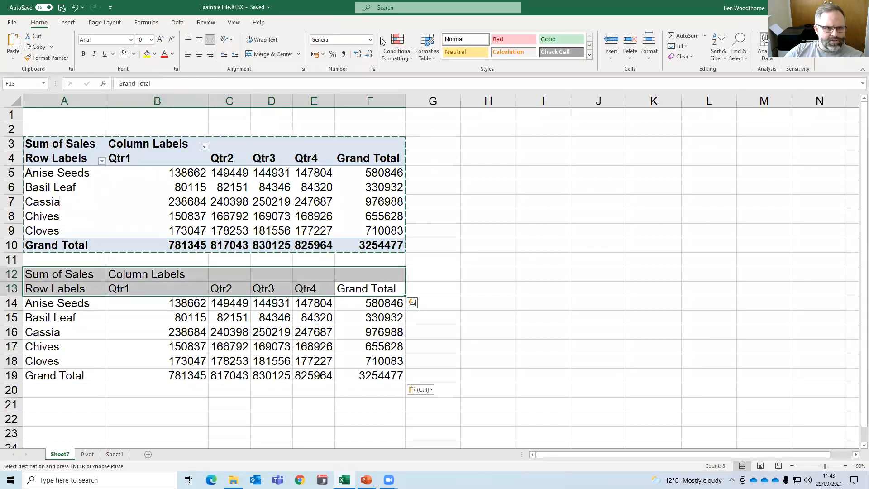
{"action": "left_click", "coordinate": [548, 39]}
{"action": "left_click", "coordinate": [137, 321]}
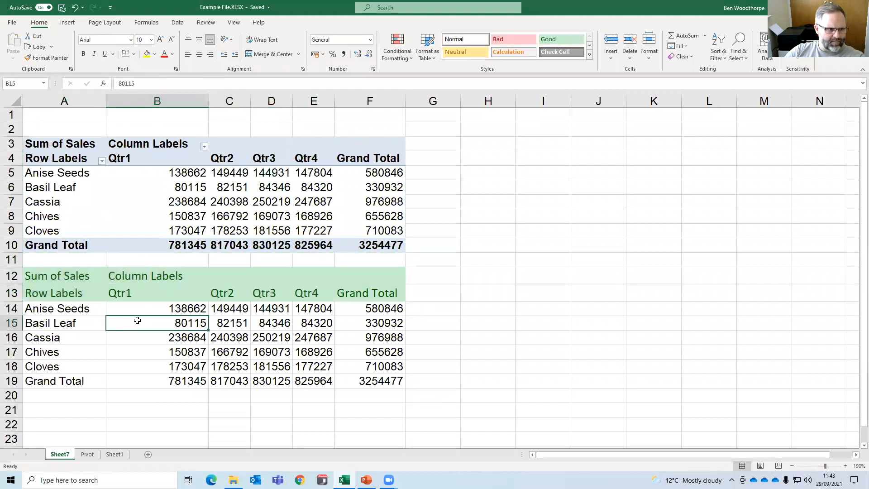
Apply the Bad cell style to the pasted row labels A14:A19 and the Neutral style to the figures B14:F19.
{"action": "left_click_drag", "start_coordinate": [98, 307], "coordinate": [87, 380]}
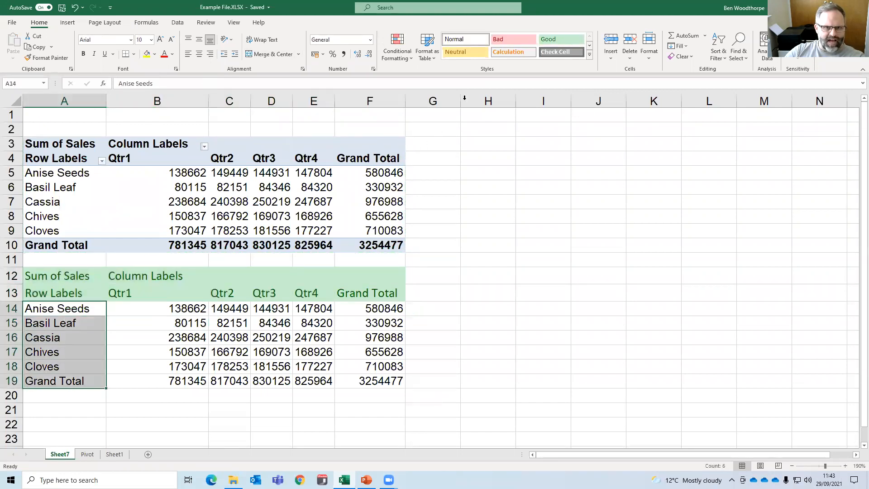
{"action": "left_click", "coordinate": [498, 41]}
{"action": "left_click_drag", "start_coordinate": [178, 311], "coordinate": [399, 401]}
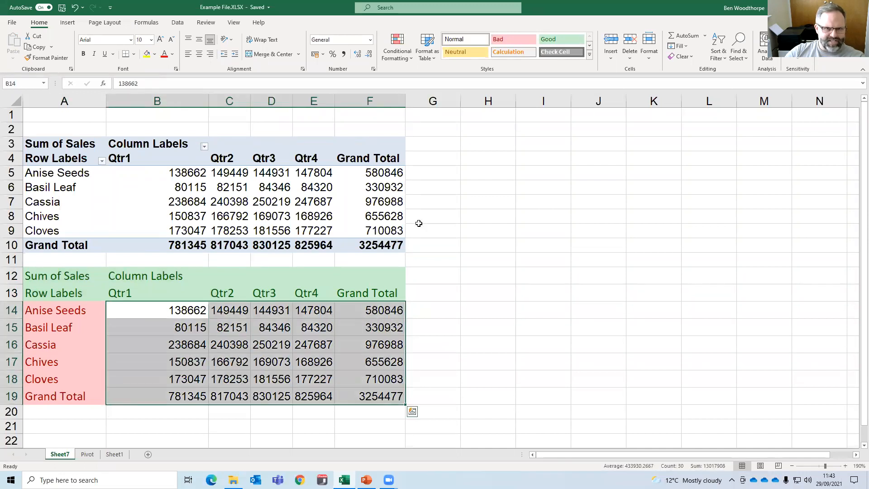
{"action": "left_click", "coordinate": [457, 52]}
{"action": "left_click", "coordinate": [317, 187]}
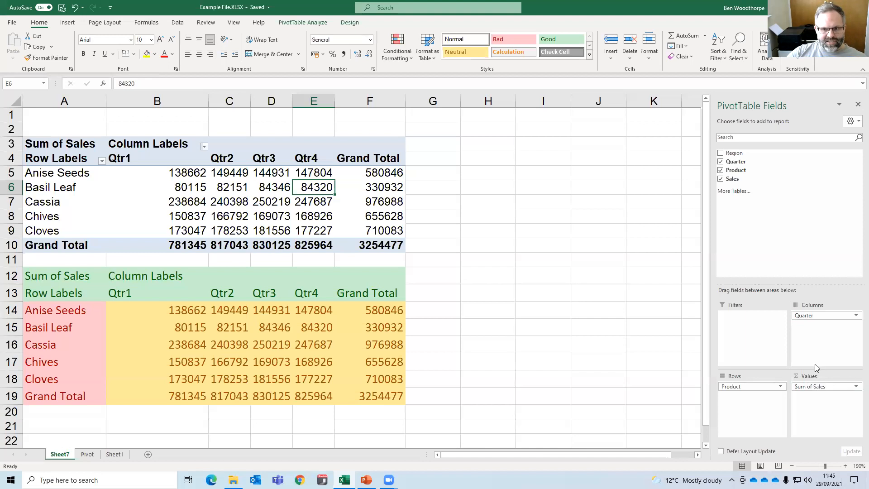
Move rows 12 to 19 with the formatted copy down to start at row 28, and reselect the PivotTable.
{"action": "left_click_drag", "start_coordinate": [7, 276], "coordinate": [9, 396]}
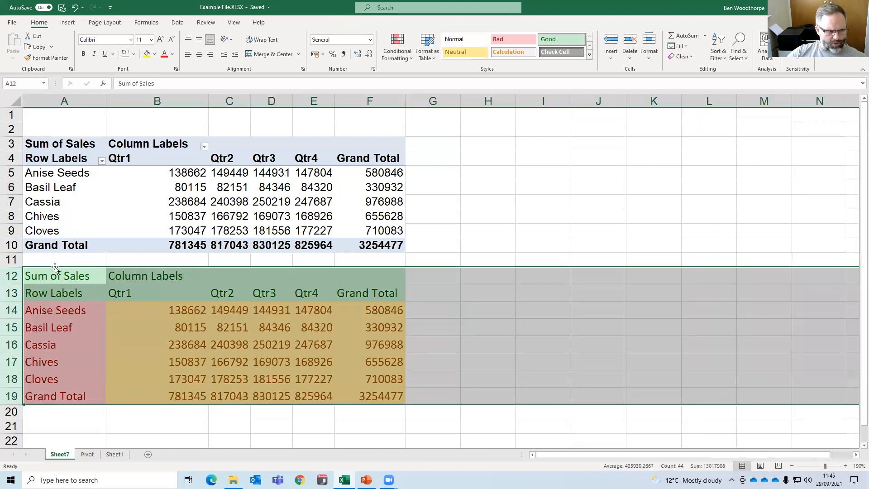
{"action": "left_click_drag", "start_coordinate": [52, 268], "coordinate": [57, 441]}
{"action": "scroll", "coordinate": [244, 213], "scroll_direction": "up", "scroll_amount": 2}
{"action": "left_click", "coordinate": [249, 206]}
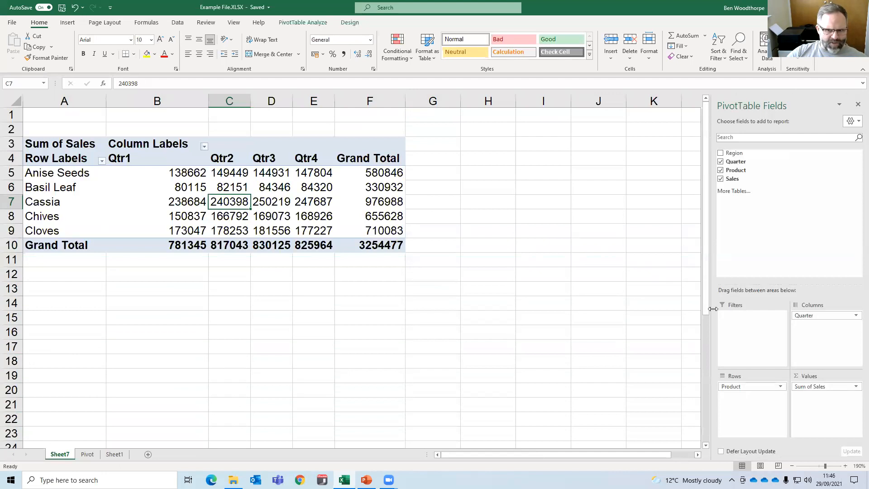
Remove the Quarter, Product and Sales fields from the PivotTable layout.
{"action": "left_click_drag", "start_coordinate": [806, 317], "coordinate": [628, 266]}
{"action": "left_click_drag", "start_coordinate": [747, 386], "coordinate": [611, 316]}
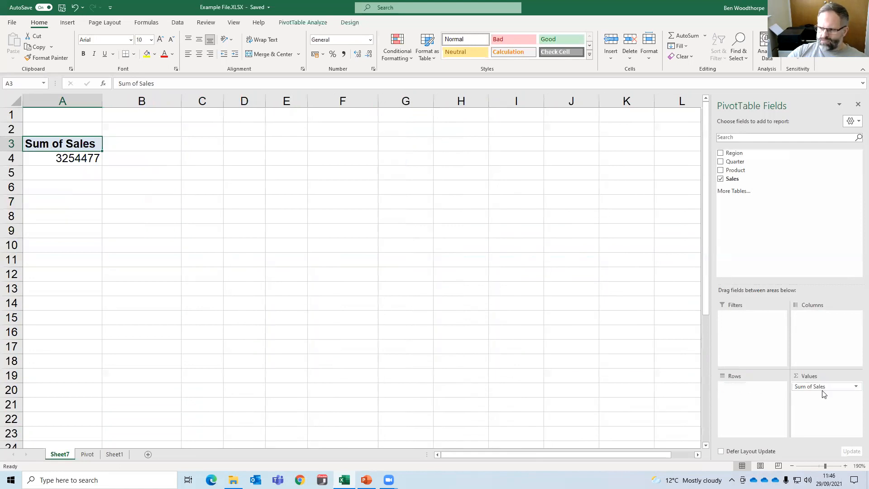
{"action": "left_click_drag", "start_coordinate": [817, 386], "coordinate": [599, 304]}
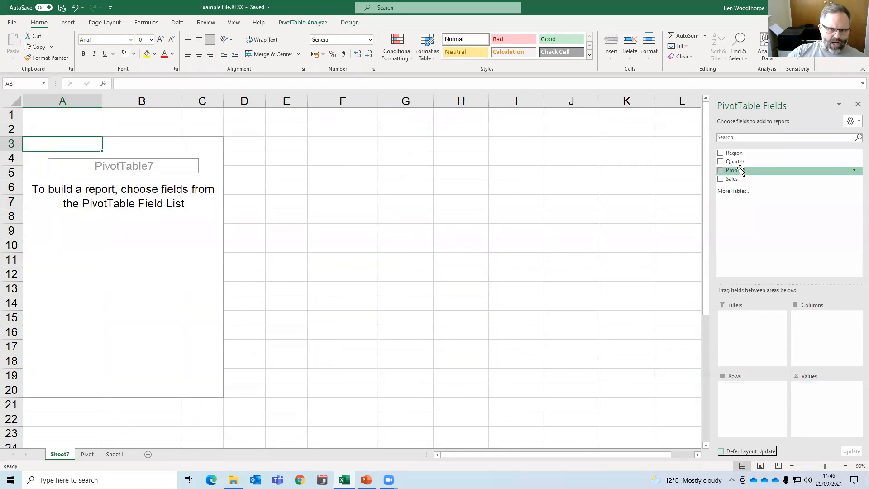
Rebuild the report with Region as rows, Product as columns and the sum of Sales as values.
{"action": "left_click_drag", "start_coordinate": [734, 153], "coordinate": [737, 394]}
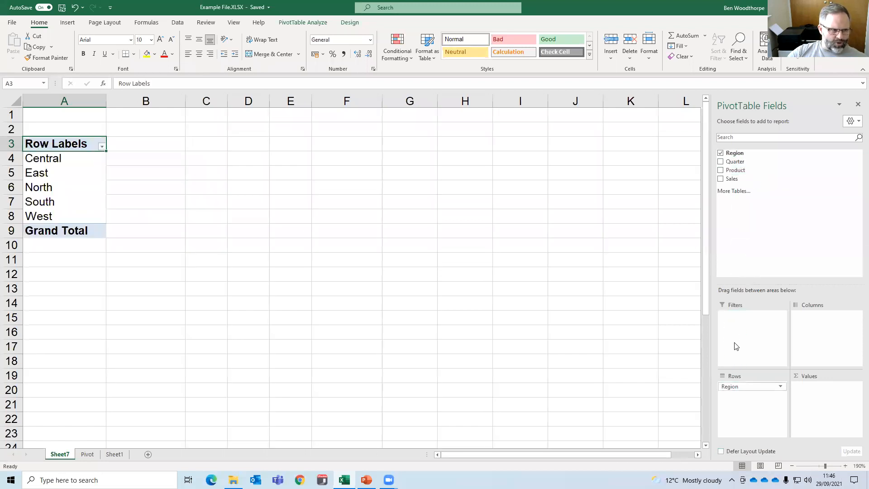
{"action": "left_click_drag", "start_coordinate": [740, 167], "coordinate": [811, 322]}
{"action": "left_click_drag", "start_coordinate": [732, 179], "coordinate": [815, 401]}
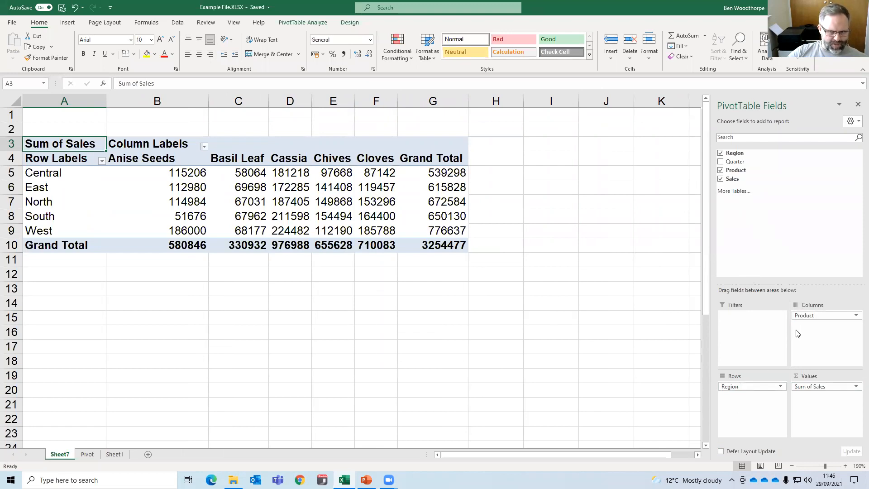
Try to move Product from the columns to beneath Region in the rows, and check the space above the formatted copy.
{"action": "left_click_drag", "start_coordinate": [809, 316], "coordinate": [750, 404]}
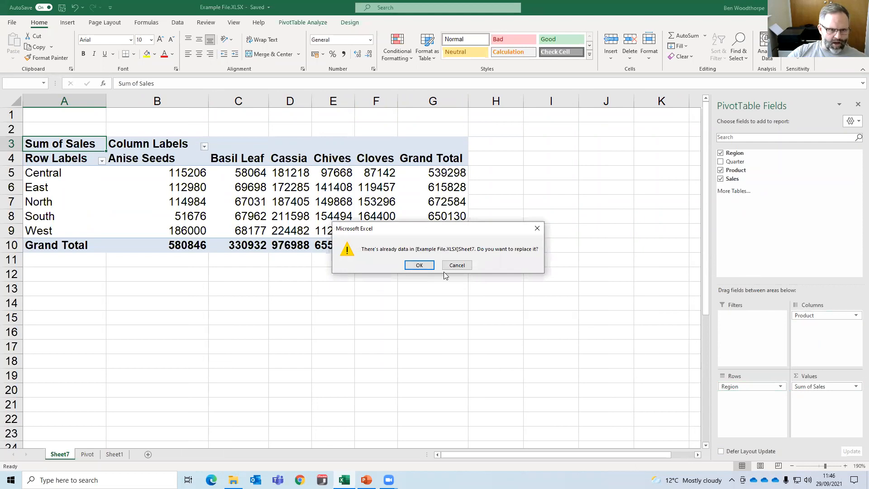
{"action": "left_click", "coordinate": [420, 266]}
{"action": "scroll", "coordinate": [379, 295], "scroll_direction": "down", "scroll_amount": 4}
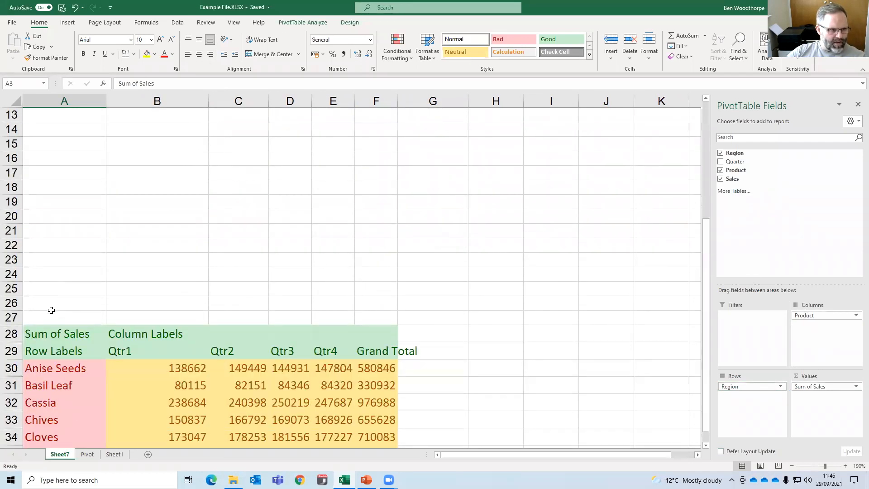
{"action": "mouse_move", "coordinate": [14, 311]}
{"action": "left_mouse_down"}
{"action": "mouse_move", "coordinate": [17, 301]}
{"action": "mouse_move", "coordinate": [18, 315]}
{"action": "left_mouse_up"}
{"action": "scroll", "coordinate": [77, 297], "scroll_direction": "up", "scroll_amount": 2}
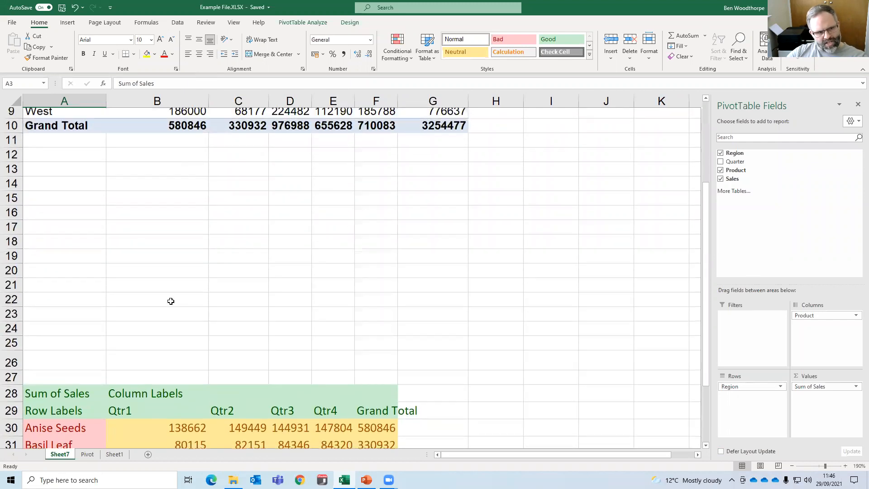
{"action": "scroll", "coordinate": [171, 301], "scroll_direction": "down", "scroll_amount": 2}
{"action": "scroll", "coordinate": [188, 332], "scroll_direction": "down", "scroll_amount": 1}
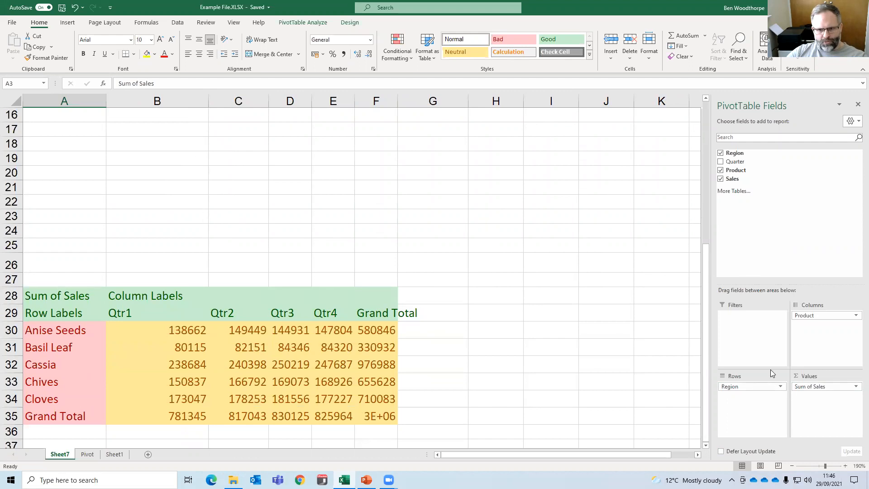
{"action": "scroll", "coordinate": [341, 256], "scroll_direction": "up", "scroll_amount": 1}
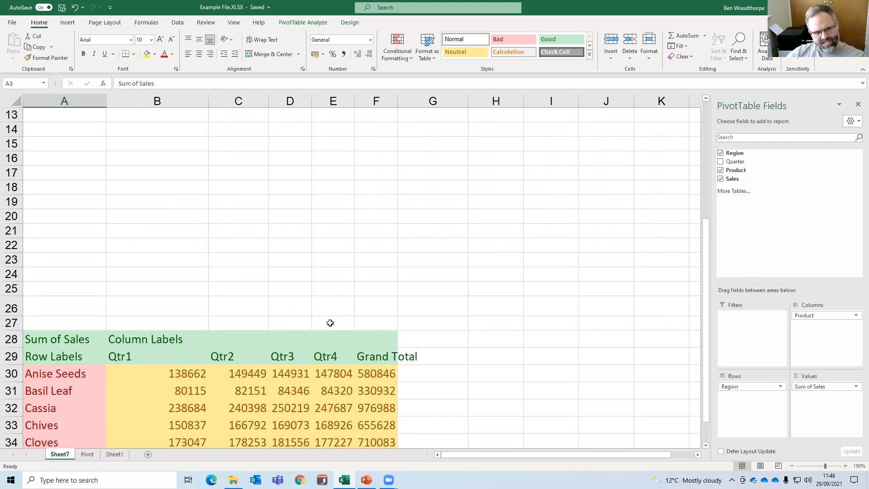
{"action": "scroll", "coordinate": [194, 299], "scroll_direction": "up", "scroll_amount": 3}
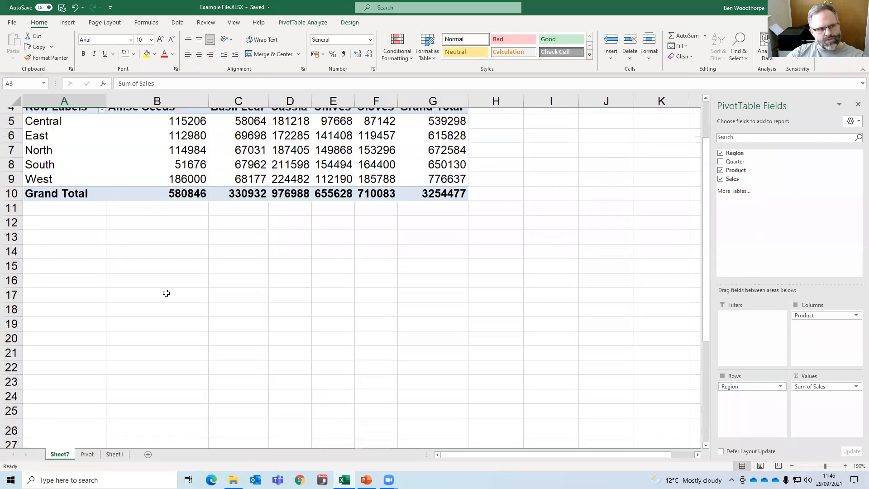
Insert 13 blank rows at rows 13 to 25, between the PivotTable and the formatted copy.
{"action": "left_click_drag", "start_coordinate": [12, 245], "coordinate": [12, 418]}
{"action": "right_click", "coordinate": [176, 291]}
{"action": "left_click", "coordinate": [199, 366]}
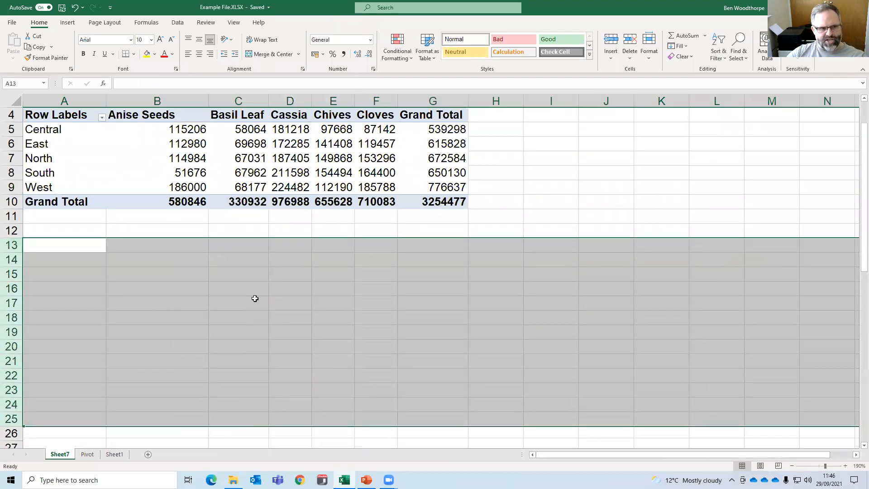
{"action": "scroll", "coordinate": [255, 299], "scroll_direction": "down", "scroll_amount": 2}
{"action": "scroll", "coordinate": [255, 298], "scroll_direction": "down", "scroll_amount": 7}
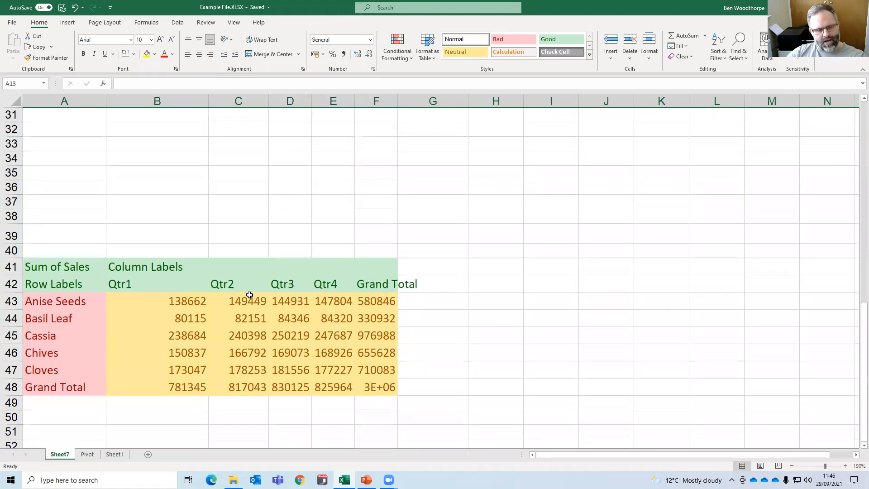
{"action": "scroll", "coordinate": [249, 295], "scroll_direction": "up", "scroll_amount": 10}
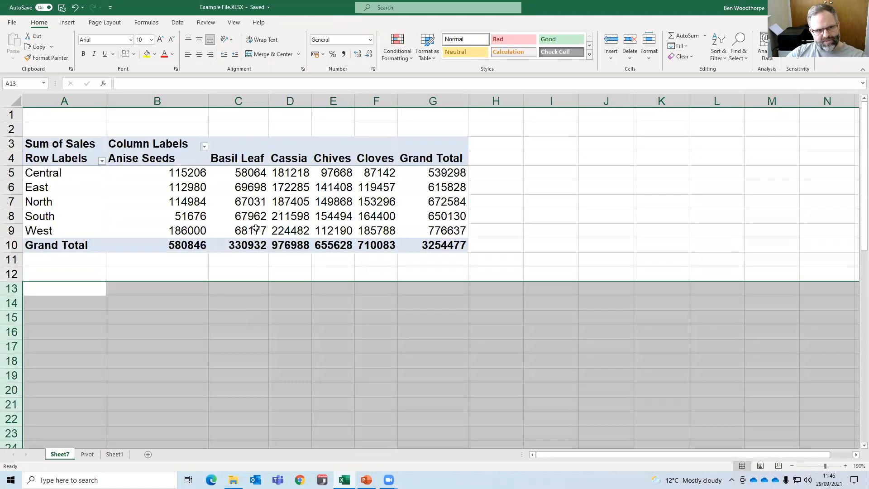
Move Product from the columns to beneath Region in the rows, and review the nested report down to its grand total.
{"action": "left_click", "coordinate": [256, 228]}
{"action": "left_click_drag", "start_coordinate": [810, 315], "coordinate": [757, 398]}
{"action": "scroll", "coordinate": [148, 225], "scroll_direction": "down", "scroll_amount": 5}
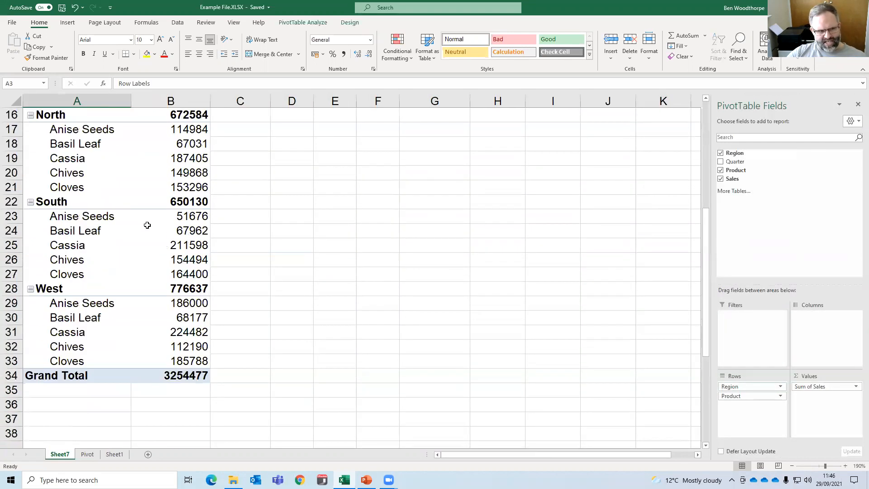
{"action": "scroll", "coordinate": [147, 225], "scroll_direction": "down", "scroll_amount": 2}
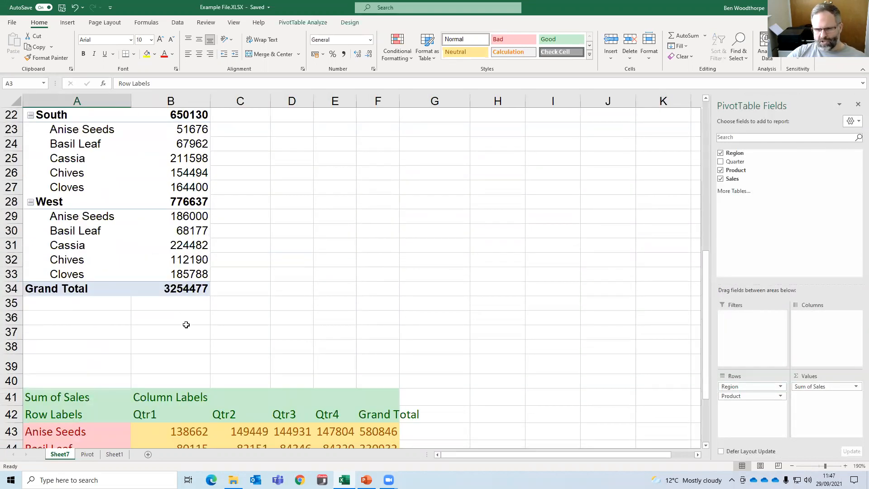
{"action": "scroll", "coordinate": [193, 333], "scroll_direction": "up", "scroll_amount": 7}
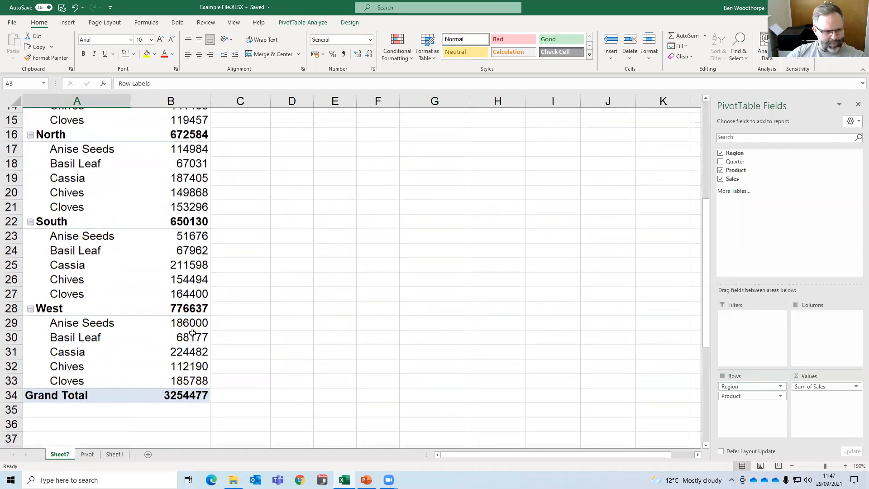
Add Quarter to the columns and remove Product from the rows, so the sum of Sales is laid out by Region and Quarter.
{"action": "mouse_move", "coordinate": [742, 396]}
{"action": "left_mouse_down"}
{"action": "mouse_move", "coordinate": [806, 324]}
{"action": "mouse_move", "coordinate": [801, 320]}
{"action": "mouse_move", "coordinate": [739, 397]}
{"action": "left_mouse_up"}
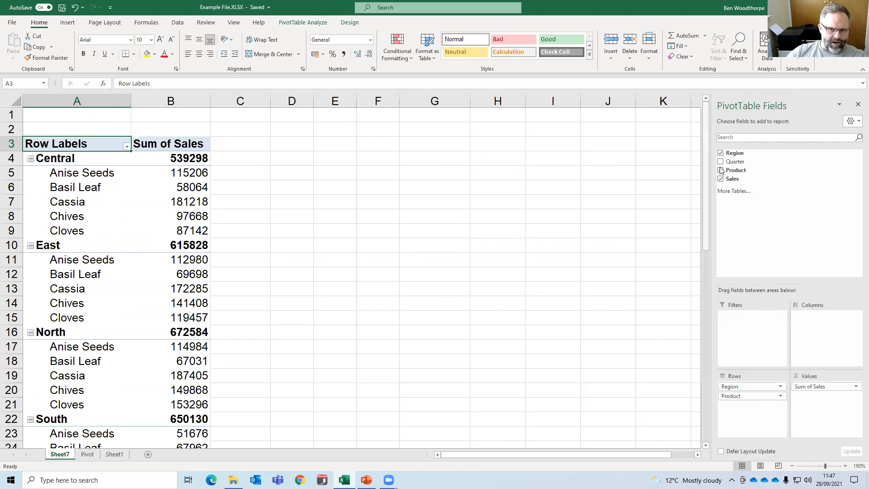
{"action": "left_click_drag", "start_coordinate": [733, 165], "coordinate": [808, 323]}
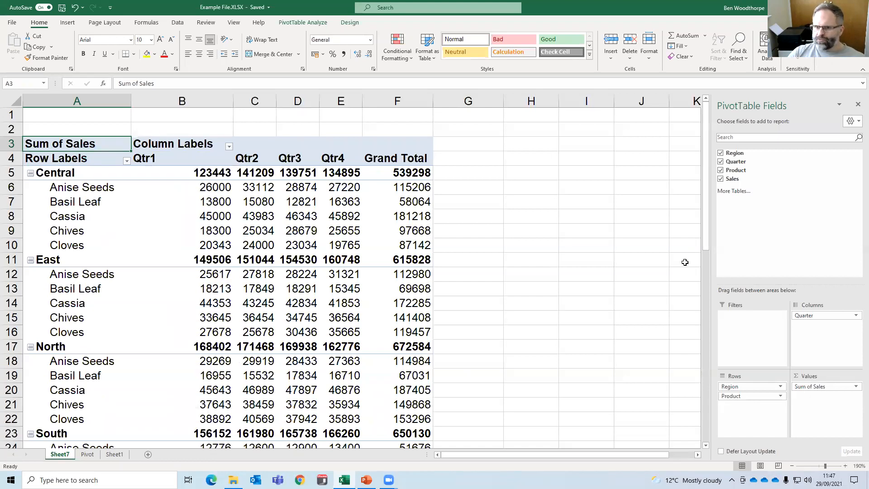
{"action": "left_click_drag", "start_coordinate": [752, 398], "coordinate": [646, 352]}
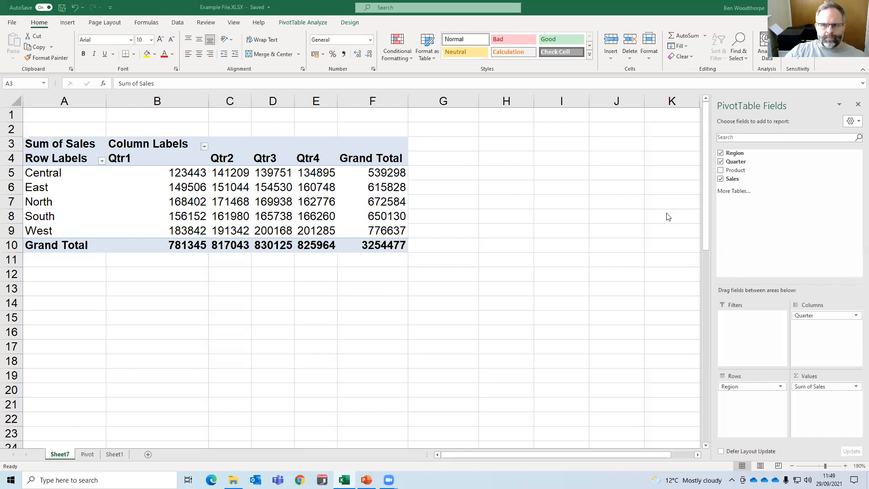
{"action": "left_click", "coordinate": [542, 191]}
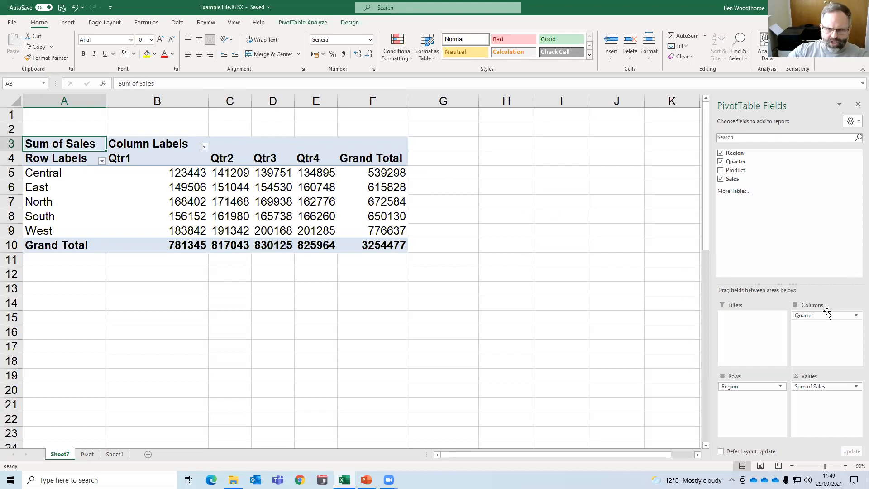
{"action": "left_click_drag", "start_coordinate": [831, 315], "coordinate": [812, 331]}
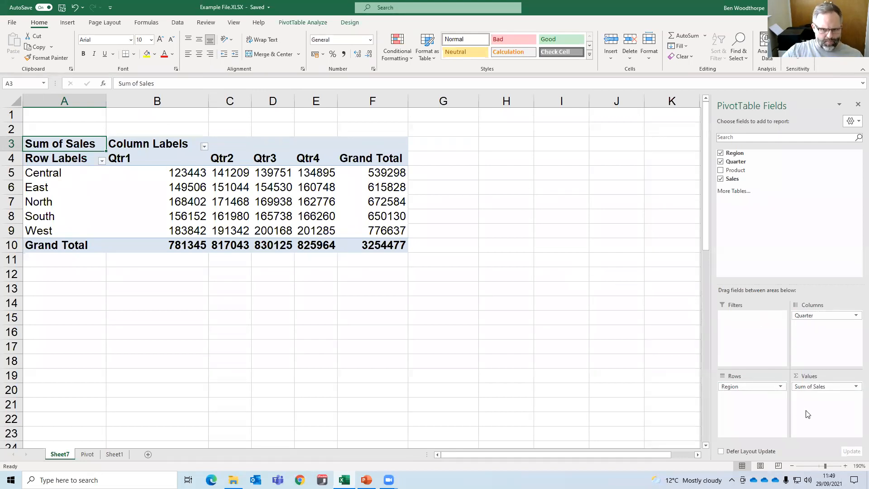
{"action": "mouse_move", "coordinate": [268, 223]}
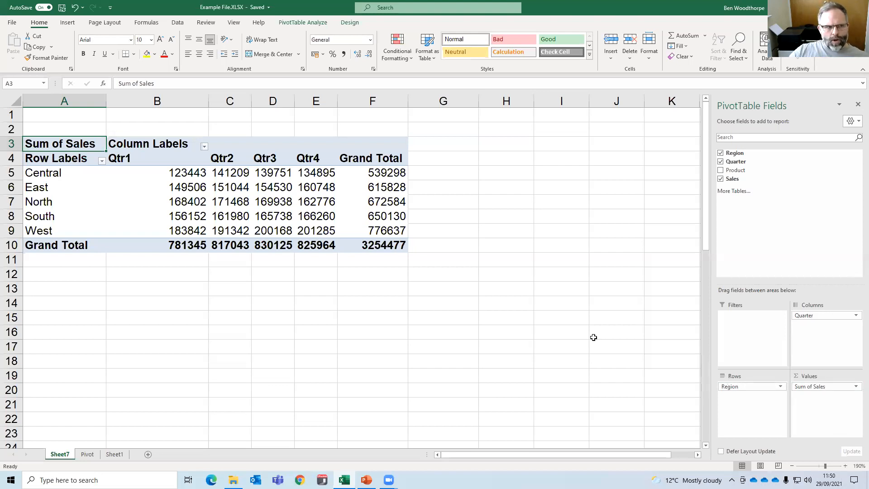
{"action": "left_click", "coordinate": [182, 205]}
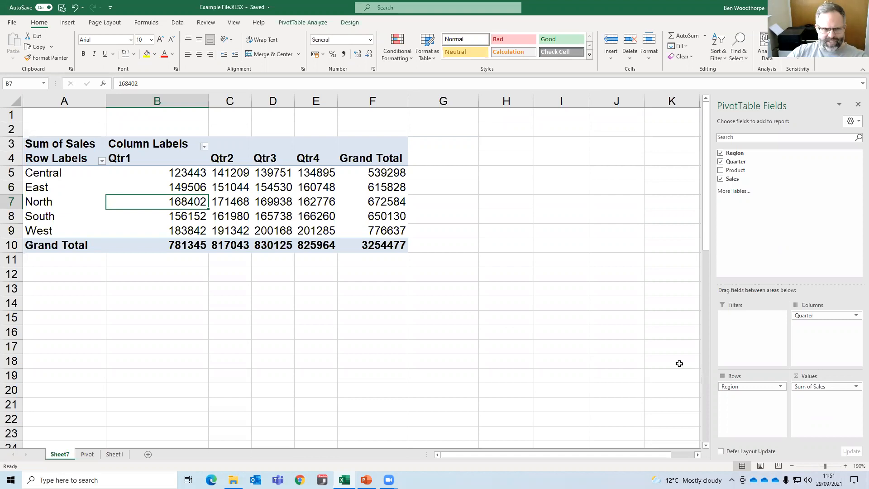
Zoom the sheet to fit the range A1:G11 and reselect a value inside the PivotTable.
{"action": "left_click", "coordinate": [435, 285]}
{"action": "left_click", "coordinate": [430, 262]}
{"action": "key", "text": "ctrl+a"}
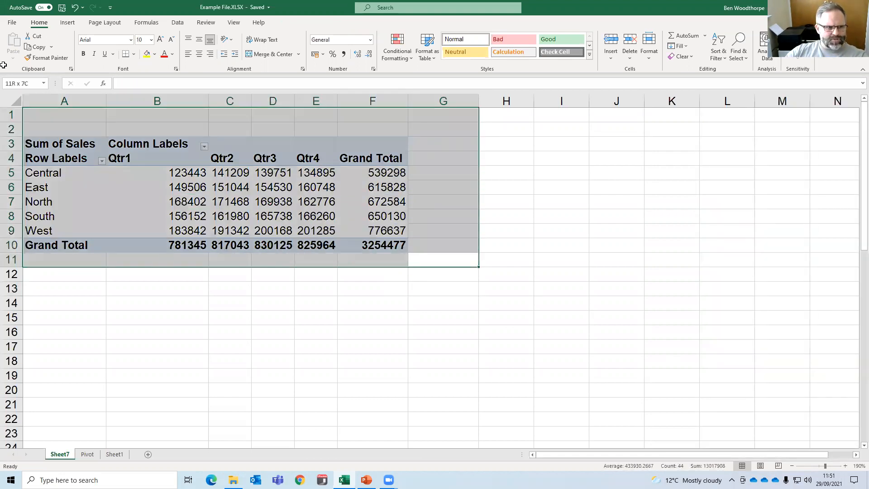
{"action": "scroll", "coordinate": [397, 266], "scroll_direction": "up", "scroll_amount": 3}
{"action": "left_click", "coordinate": [395, 227]}
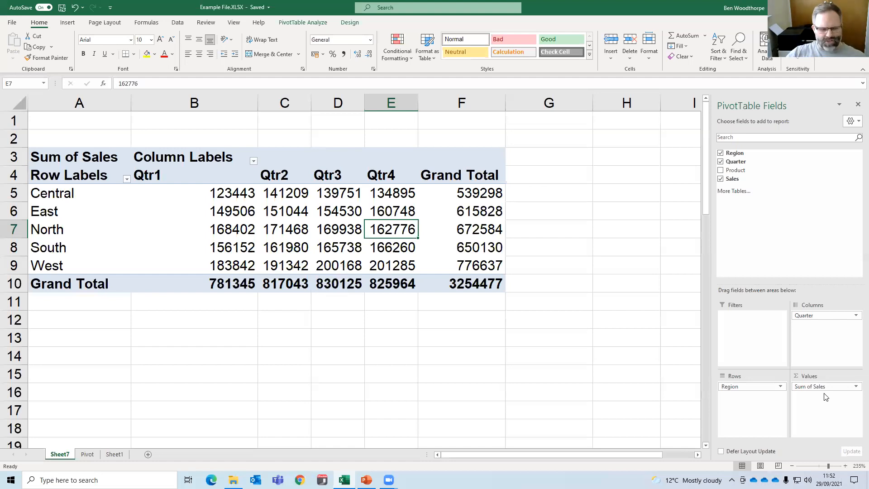
{"action": "left_click", "coordinate": [856, 388]}
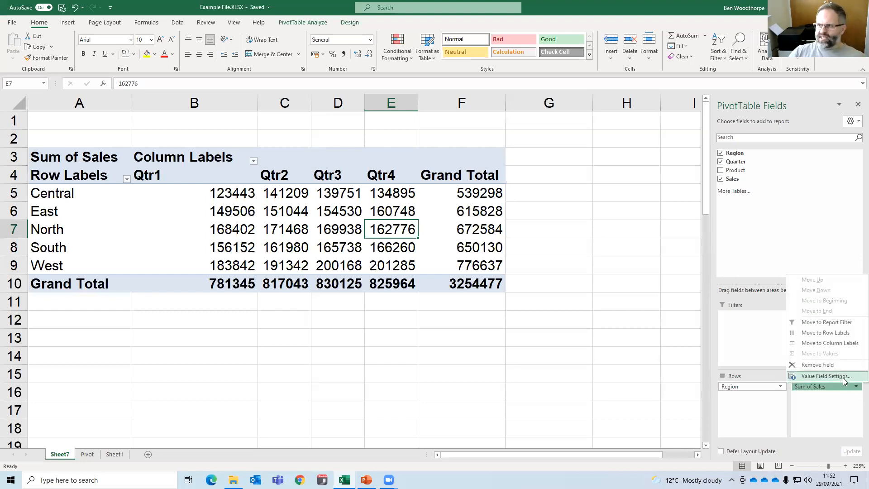
{"action": "left_click", "coordinate": [401, 244]}
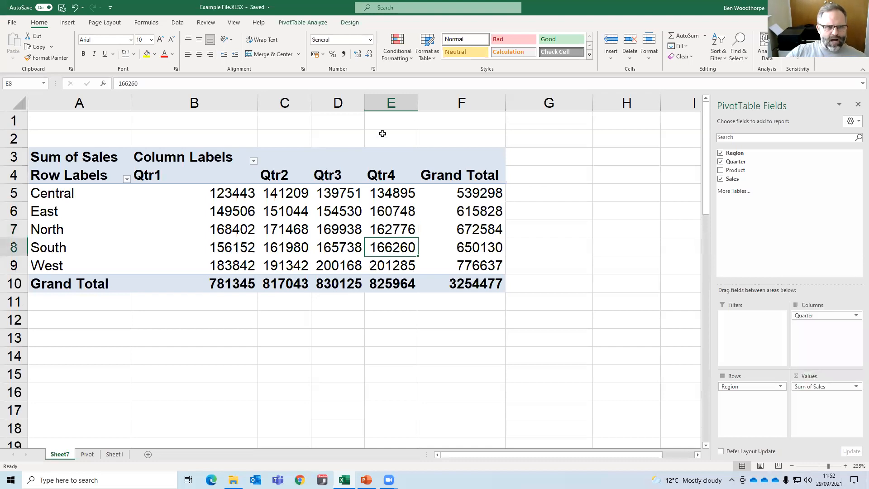
{"action": "left_click", "coordinate": [302, 23]}
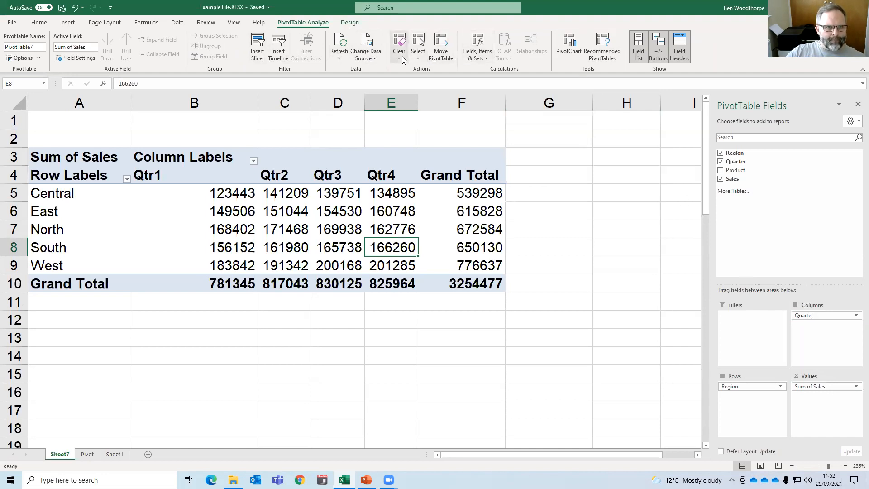
{"action": "left_click", "coordinate": [349, 23]}
{"action": "left_click", "coordinate": [303, 23]}
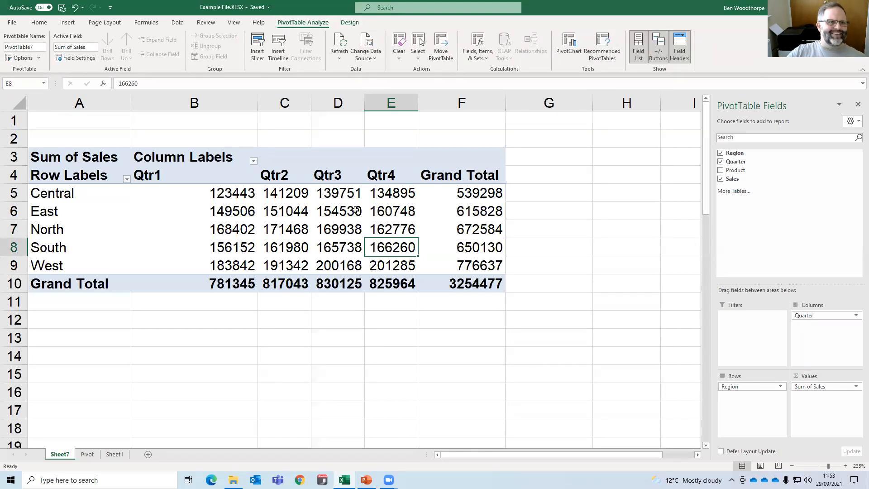
{"action": "right_click", "coordinate": [314, 218]}
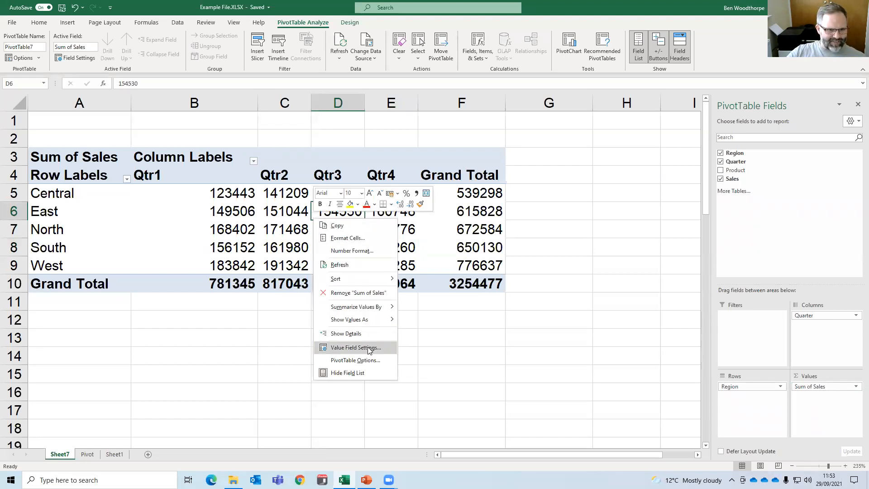
{"action": "left_click", "coordinate": [589, 323]}
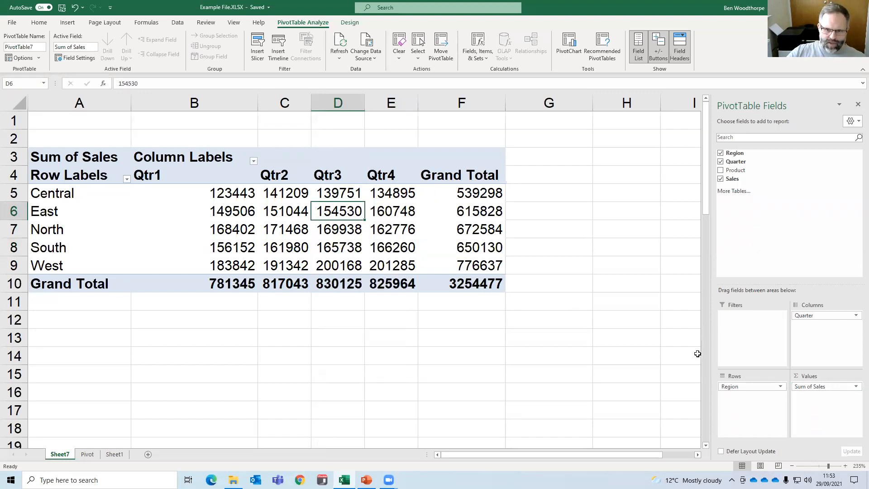
Open Value Field Settings for Sum of Sales and review its Summarize Values By and Show Values As options.
{"action": "left_click", "coordinate": [849, 388]}
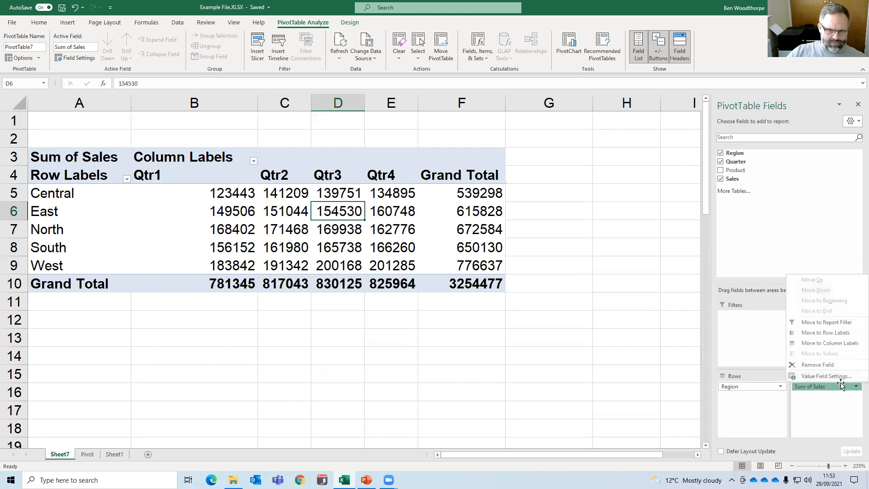
{"action": "left_click", "coordinate": [838, 379]}
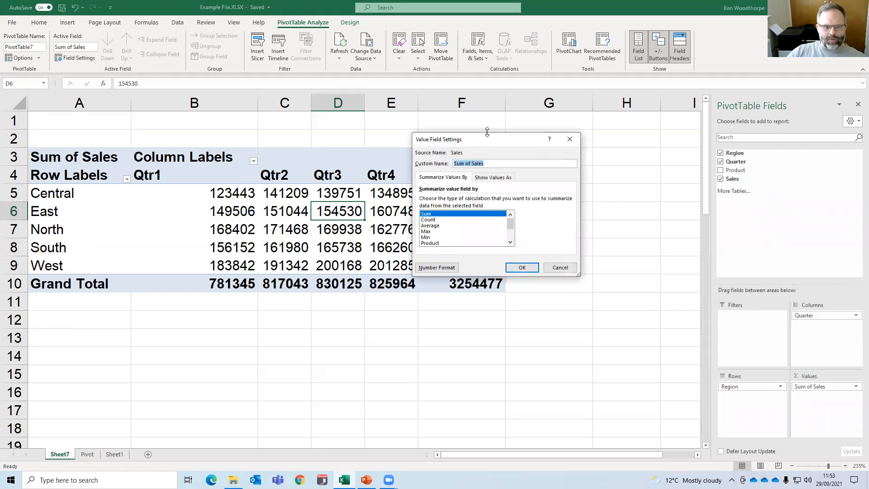
{"action": "left_click_drag", "start_coordinate": [489, 147], "coordinate": [482, 152]}
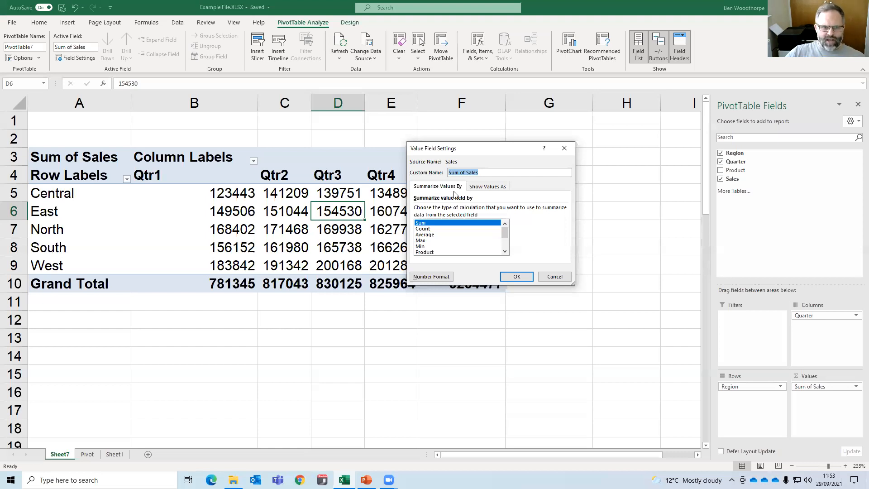
{"action": "left_click", "coordinate": [477, 190]}
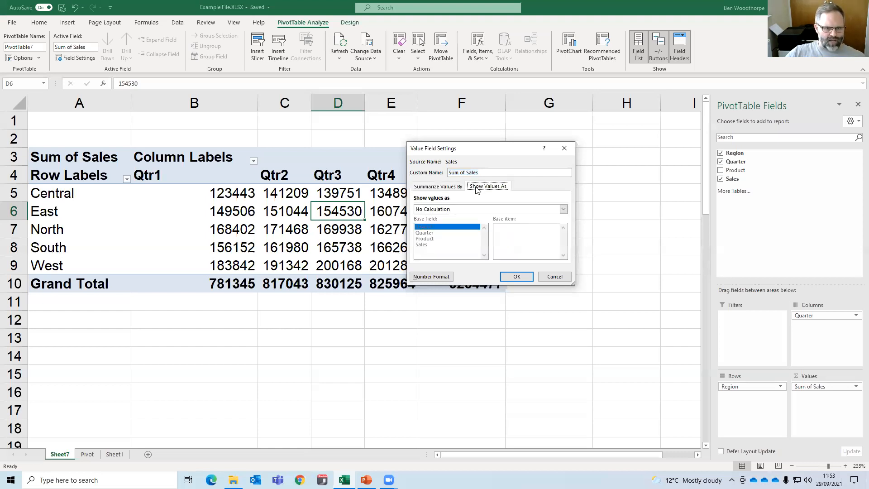
{"action": "left_click", "coordinate": [459, 187]}
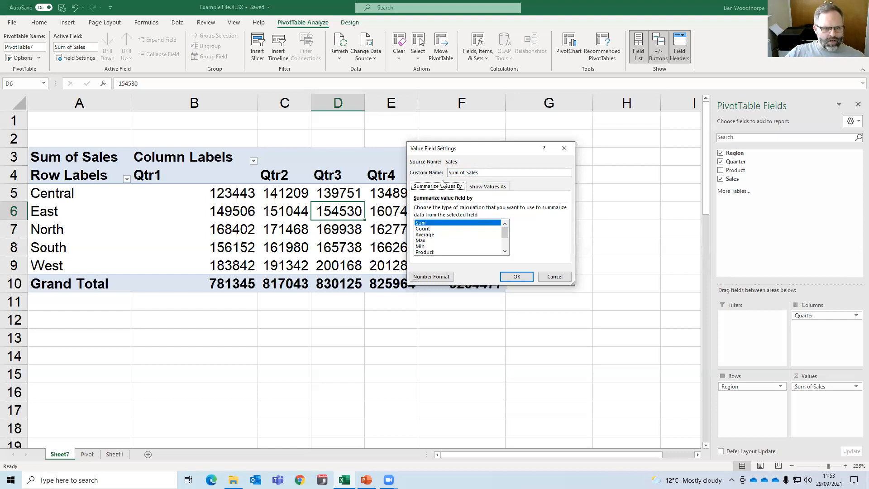
{"action": "left_click", "coordinate": [482, 189]}
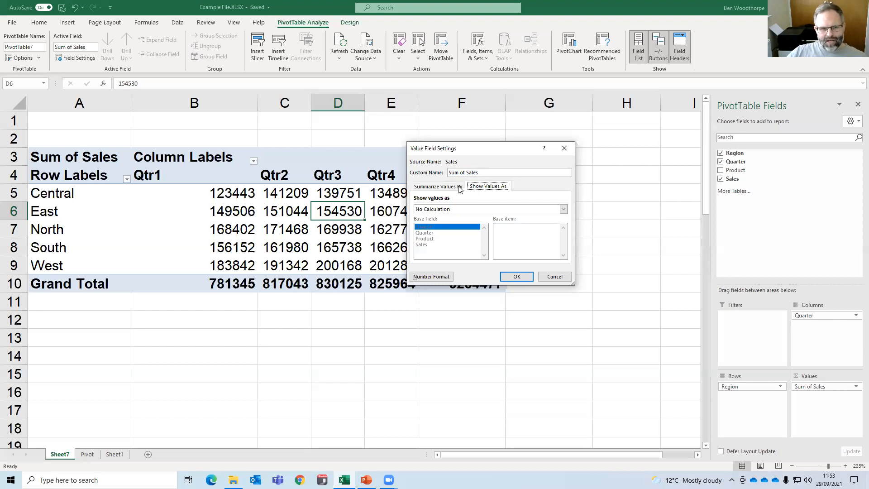
{"action": "left_click", "coordinate": [459, 188]}
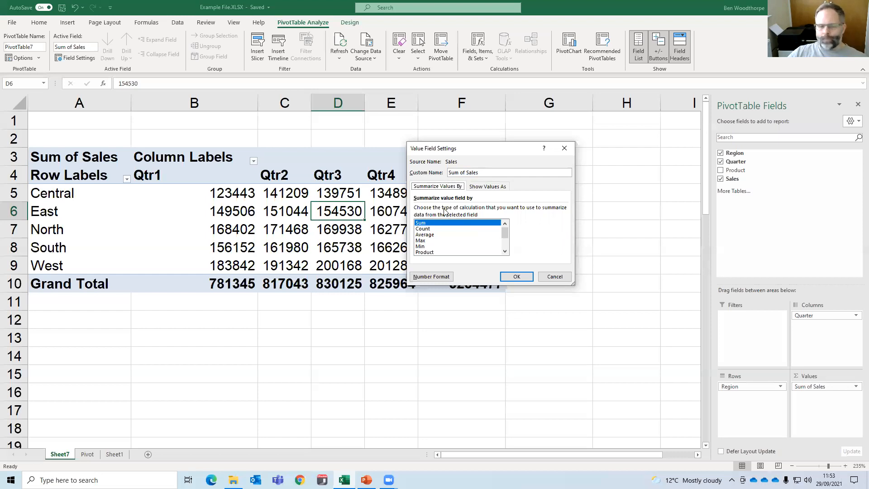
Look through the calculation types for Sales, from Count, Average, Max, Min and Product to StdDev and Var, and return to Sum.
{"action": "left_click", "coordinate": [428, 230]}
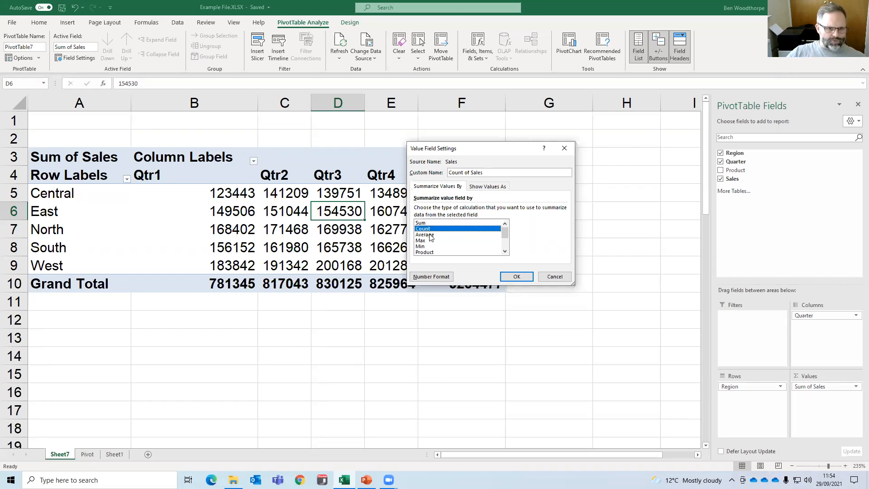
{"action": "left_click", "coordinate": [431, 235]}
{"action": "left_click", "coordinate": [425, 241]}
{"action": "left_click", "coordinate": [427, 248]}
{"action": "left_click", "coordinate": [430, 253]}
{"action": "scroll", "coordinate": [430, 252], "scroll_direction": "down", "scroll_amount": 2}
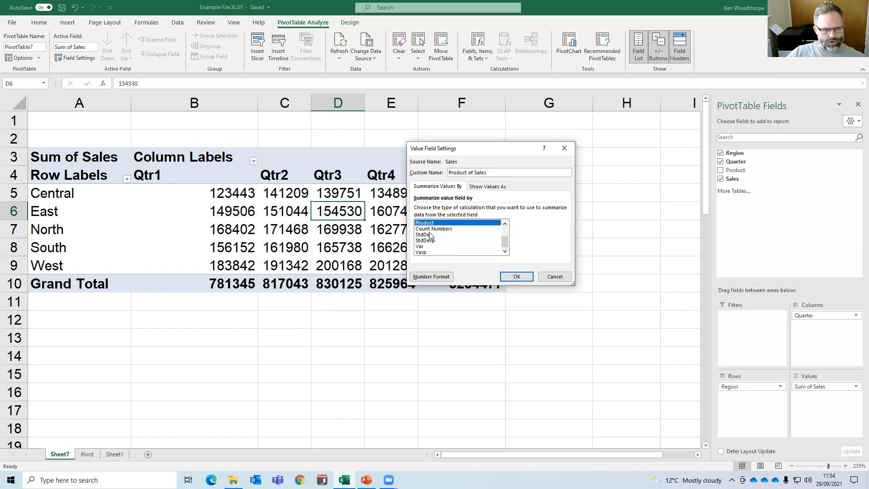
{"action": "left_click", "coordinate": [432, 229]}
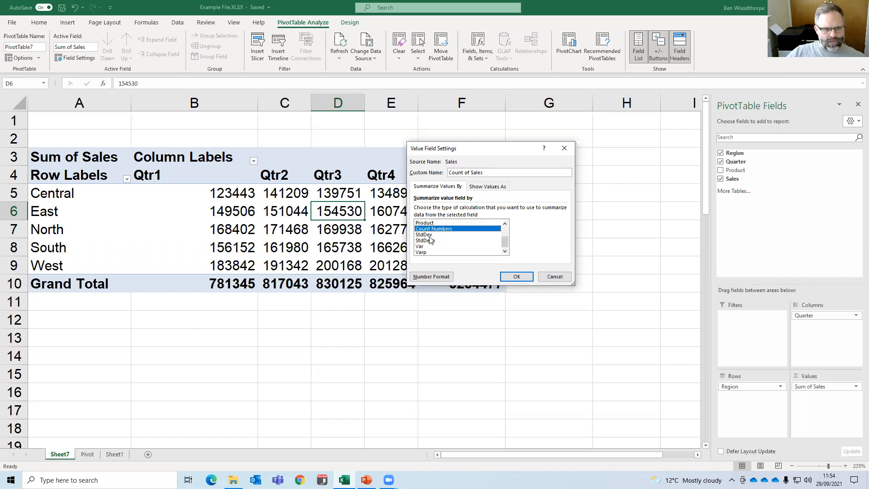
{"action": "left_click", "coordinate": [432, 235]}
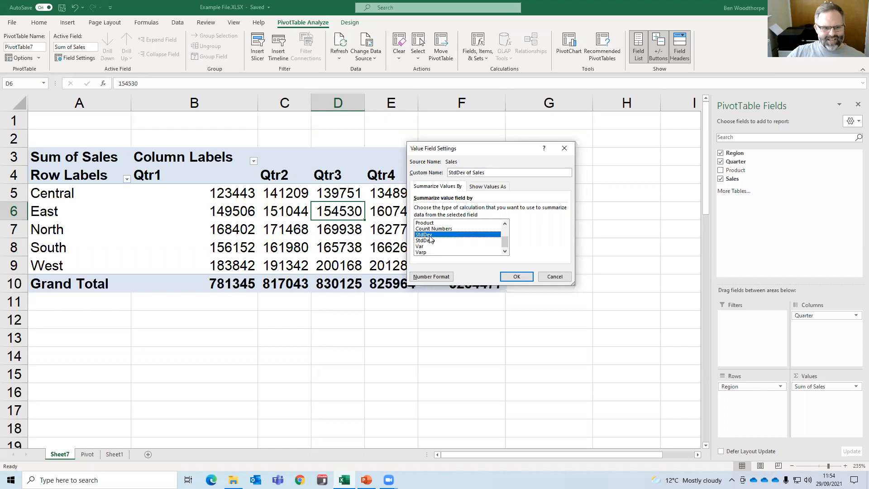
{"action": "left_click", "coordinate": [426, 247]}
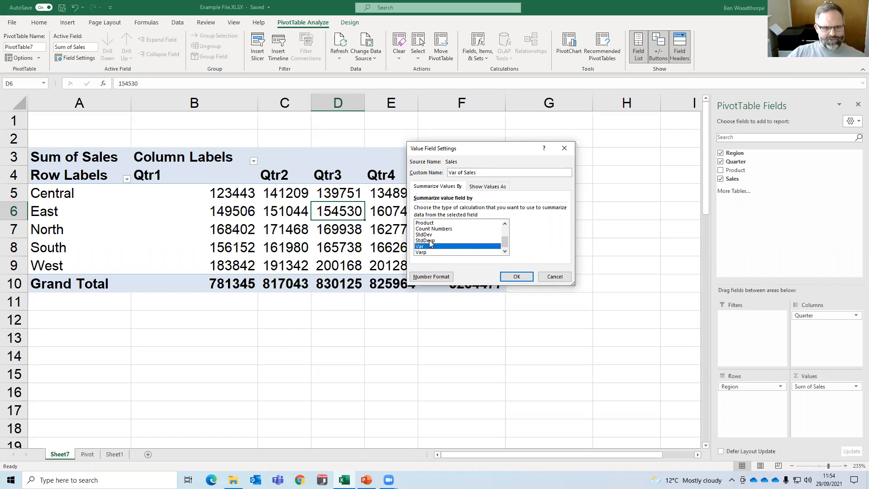
{"action": "scroll", "coordinate": [433, 245], "scroll_direction": "up", "scroll_amount": 2}
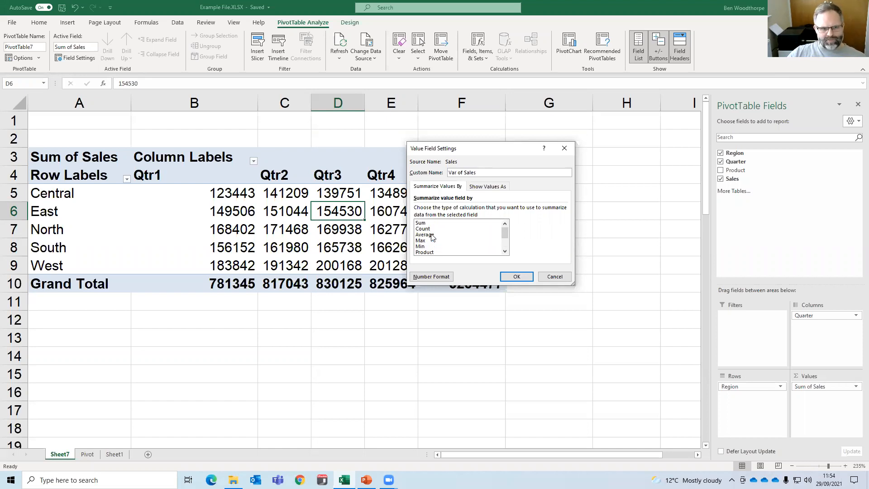
{"action": "left_click", "coordinate": [426, 224]}
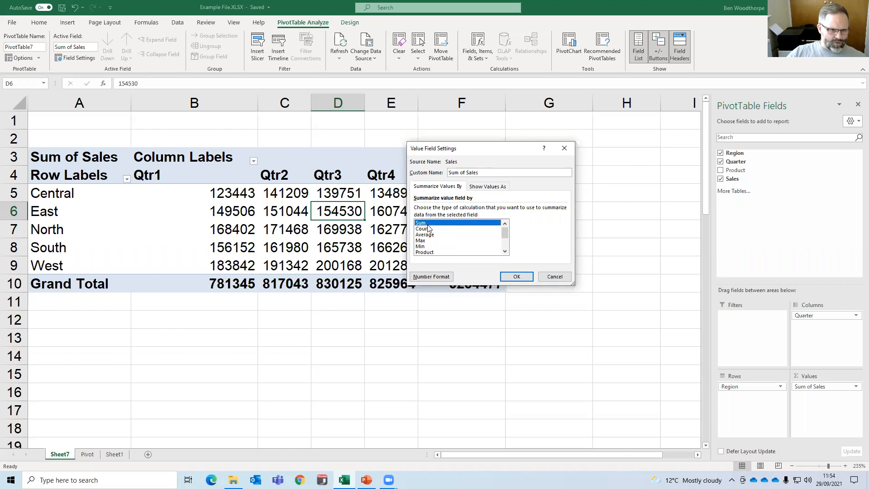
Change the calculation for Sales from Sum to Count and apply it to the PivotTable.
{"action": "left_click", "coordinate": [429, 229]}
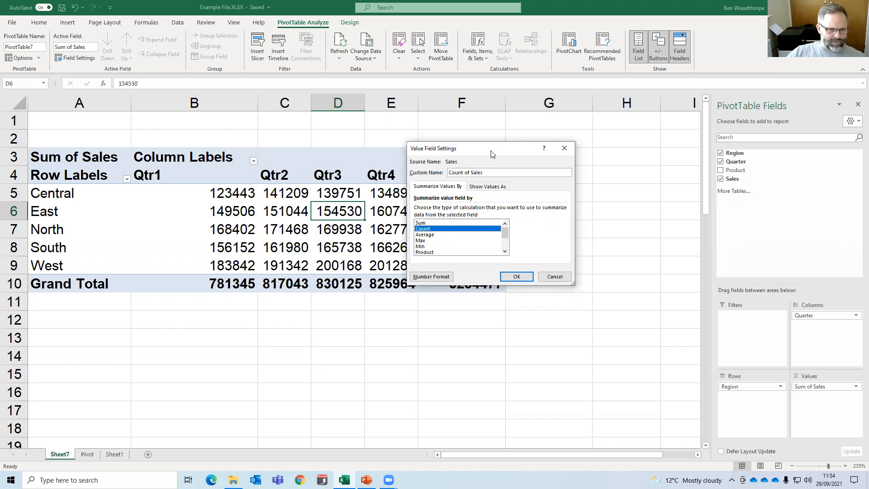
{"action": "left_click_drag", "start_coordinate": [503, 150], "coordinate": [588, 136]}
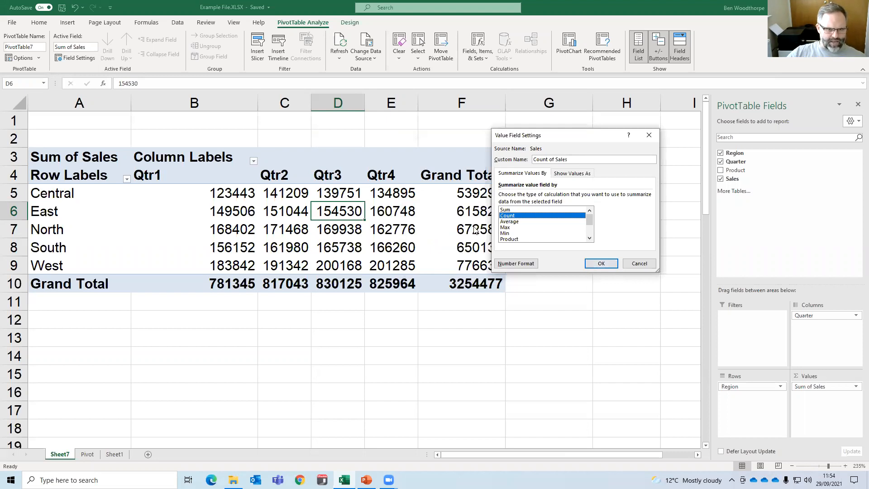
{"action": "left_click", "coordinate": [595, 267]}
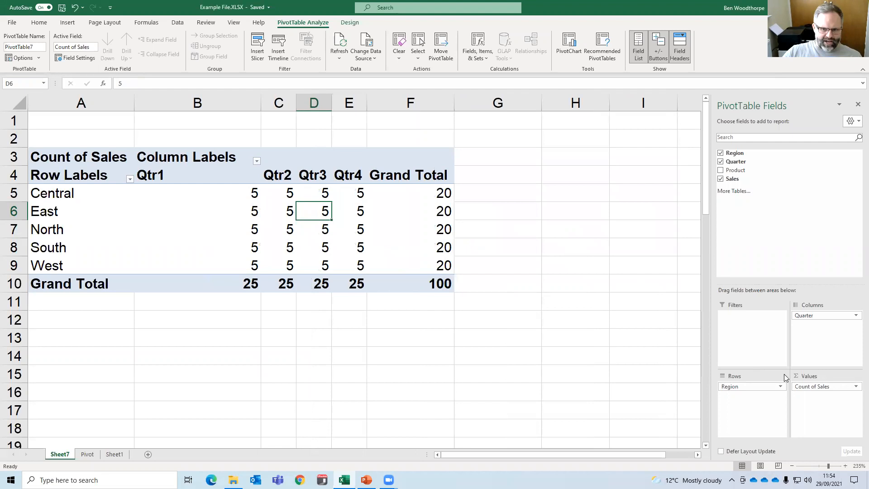
Change the summary calculation for Sales to Average and apply it to the PivotTable.
{"action": "left_click", "coordinate": [819, 386]}
{"action": "left_click", "coordinate": [820, 379]}
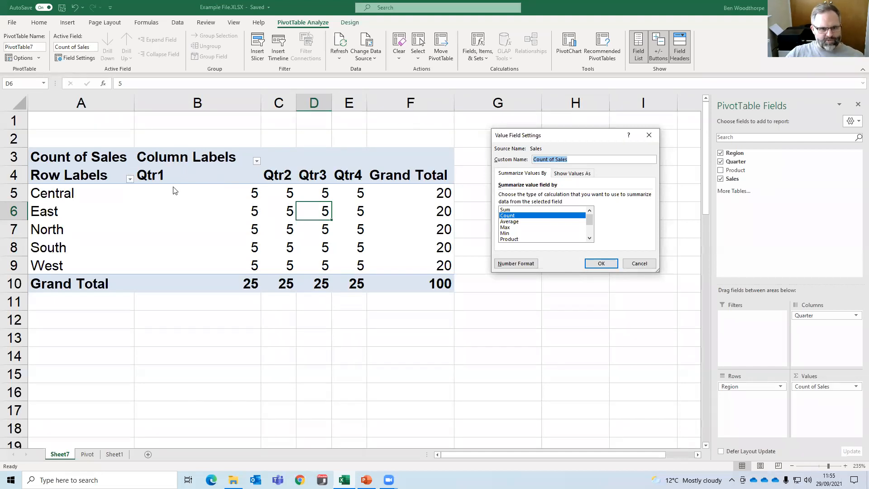
{"action": "left_click", "coordinate": [514, 210]}
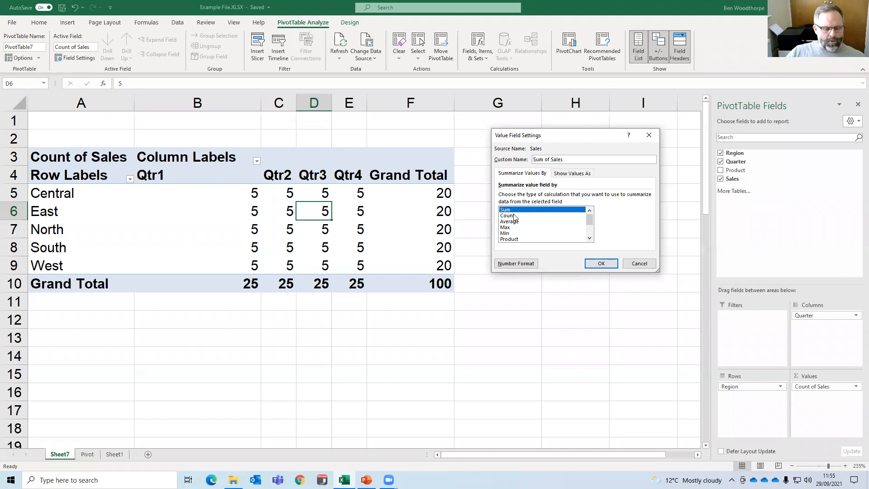
{"action": "left_click", "coordinate": [514, 215]}
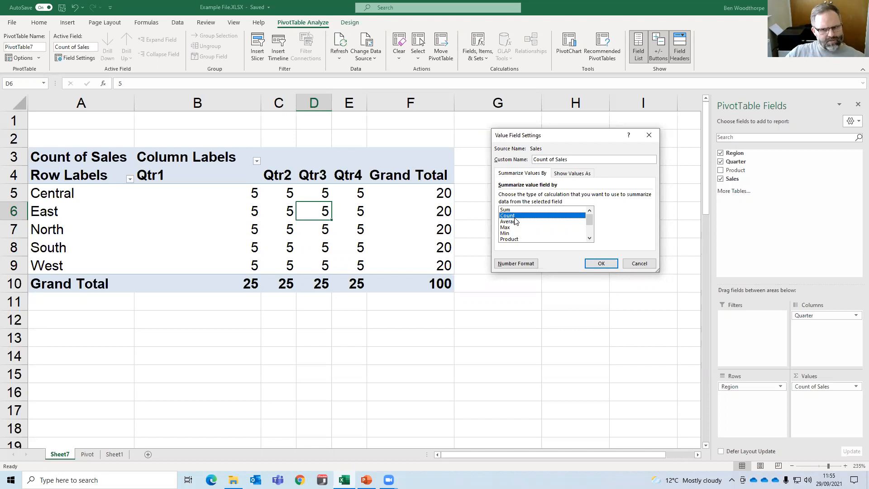
{"action": "left_click", "coordinate": [513, 222]}
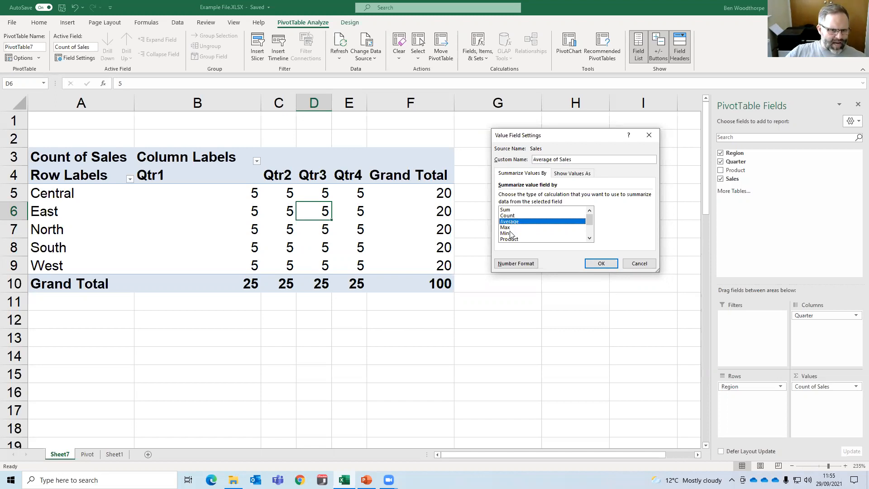
{"action": "left_click", "coordinate": [601, 264]}
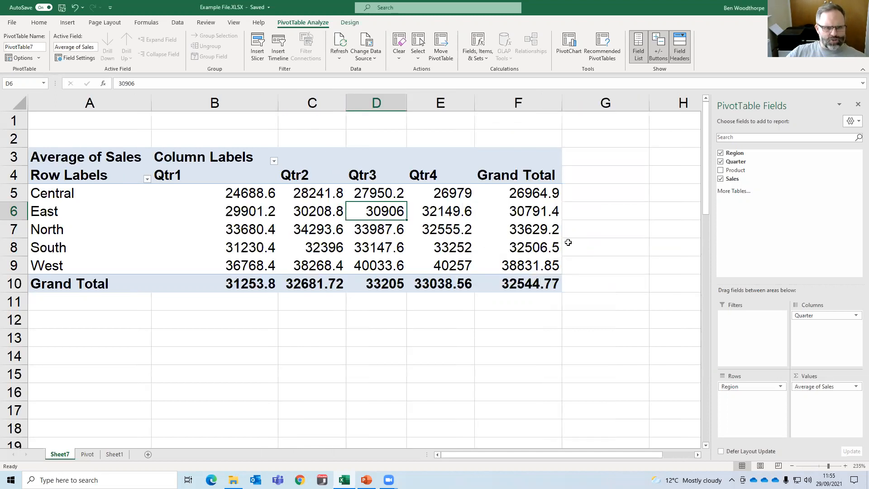
Reopen Value Field Settings for Sales and compare the Max, Min, Sum, Count and Average calculation types.
{"action": "left_click", "coordinate": [822, 386]}
{"action": "left_click", "coordinate": [819, 376]}
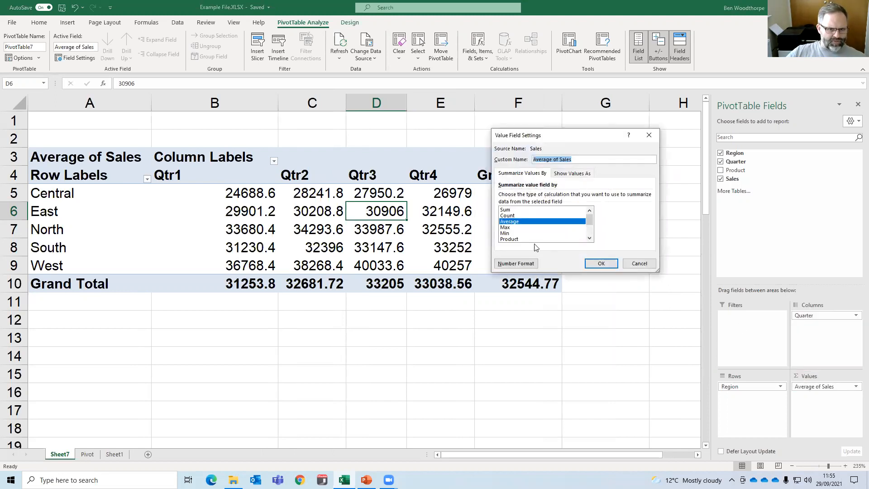
{"action": "left_click", "coordinate": [507, 228]}
{"action": "left_click", "coordinate": [507, 233]}
{"action": "left_click", "coordinate": [507, 227]}
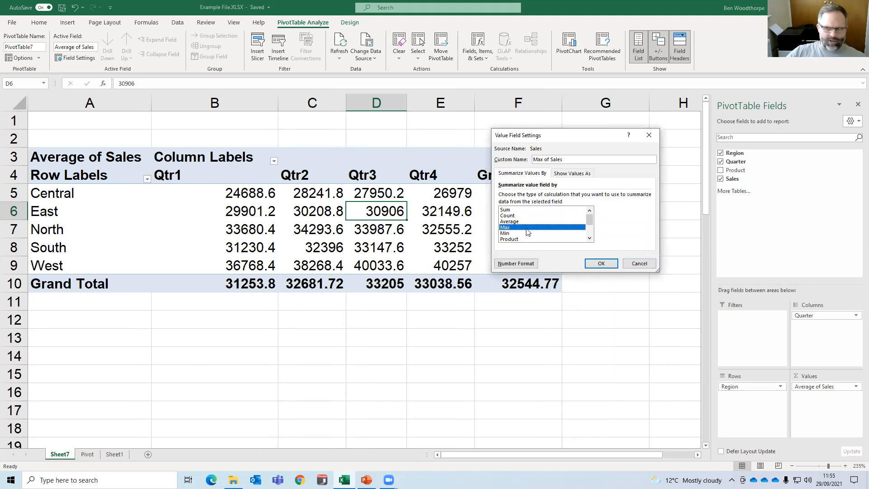
{"action": "left_click", "coordinate": [506, 210]}
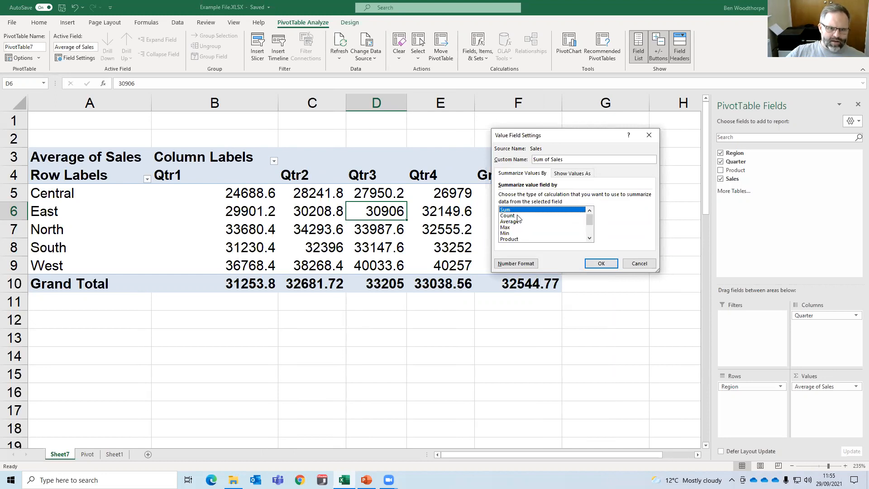
{"action": "left_click", "coordinate": [518, 216]}
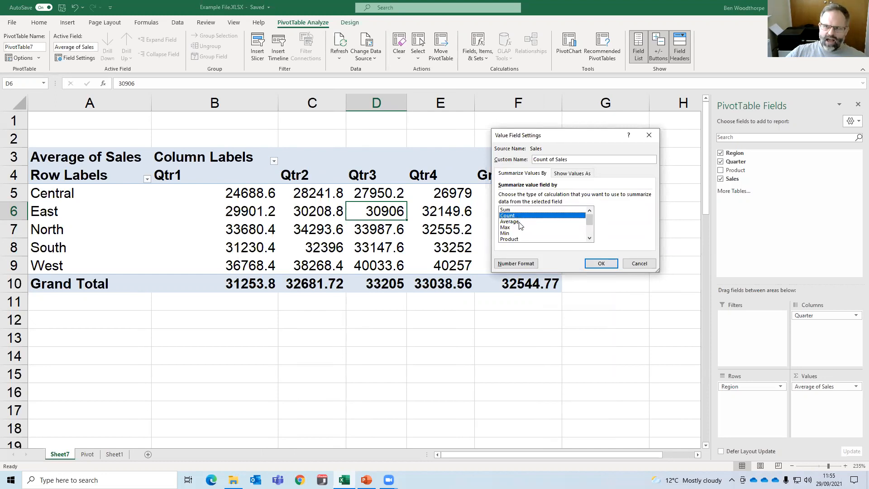
{"action": "left_click", "coordinate": [520, 225]}
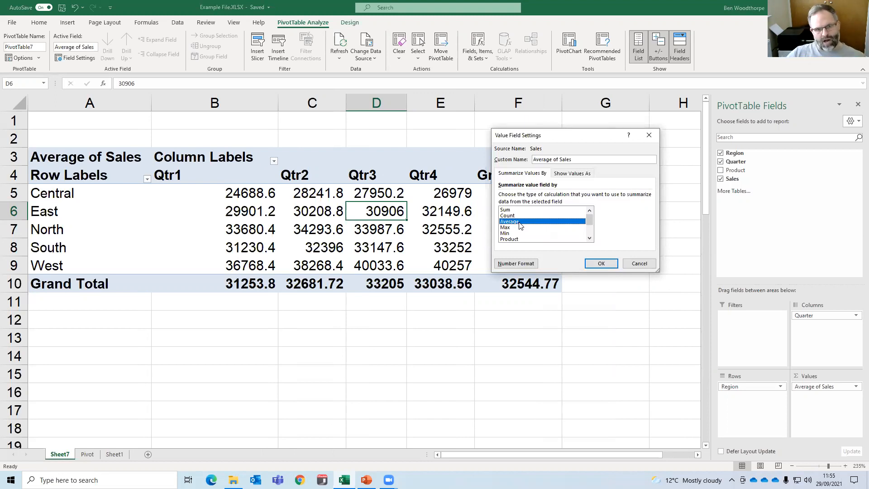
{"action": "left_click", "coordinate": [523, 228]}
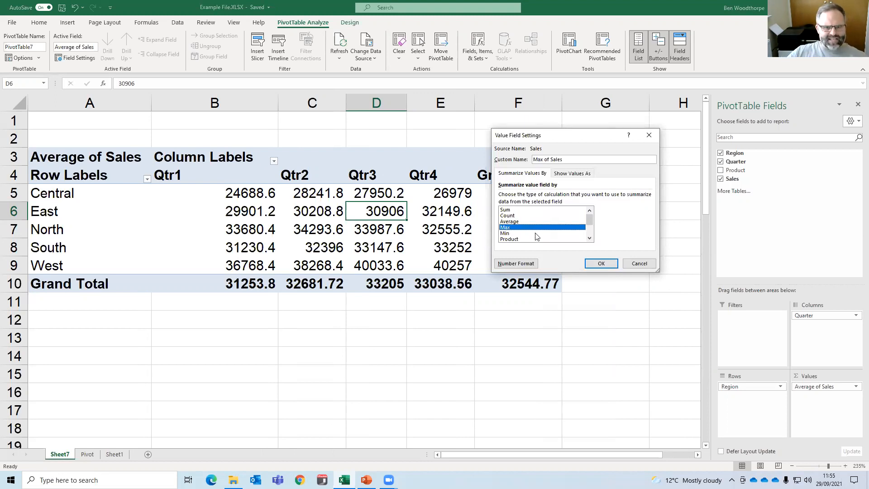
{"action": "left_click", "coordinate": [521, 233]}
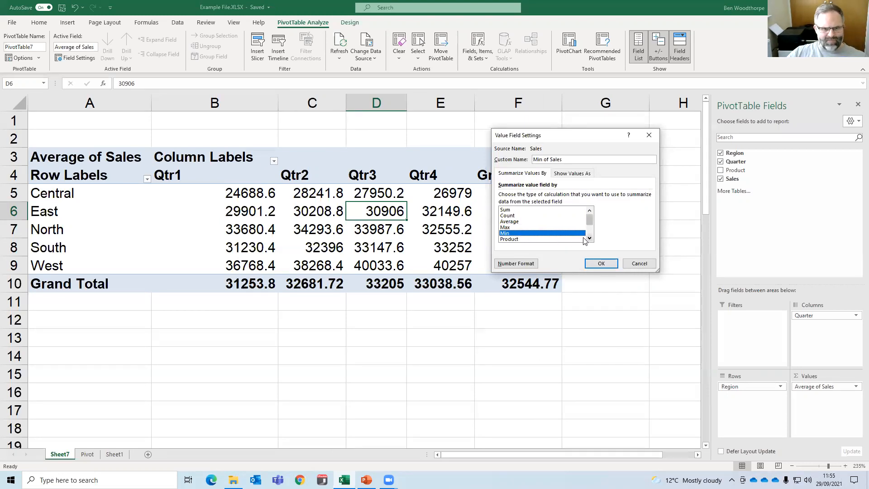
Examine the remaining calculation types for Sales: Product, Count Numbers, StdDev, StdDevp and Var.
{"action": "left_click", "coordinate": [590, 239]}
{"action": "left_click", "coordinate": [520, 233]}
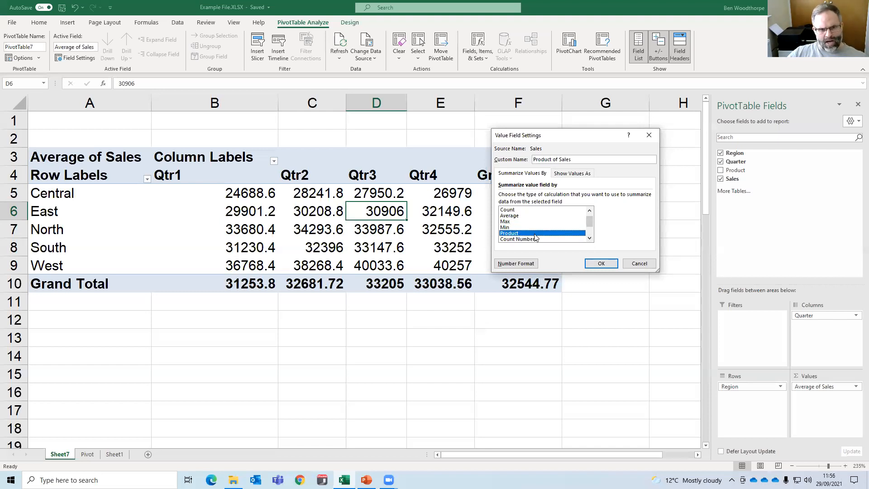
{"action": "left_click", "coordinate": [590, 238]}
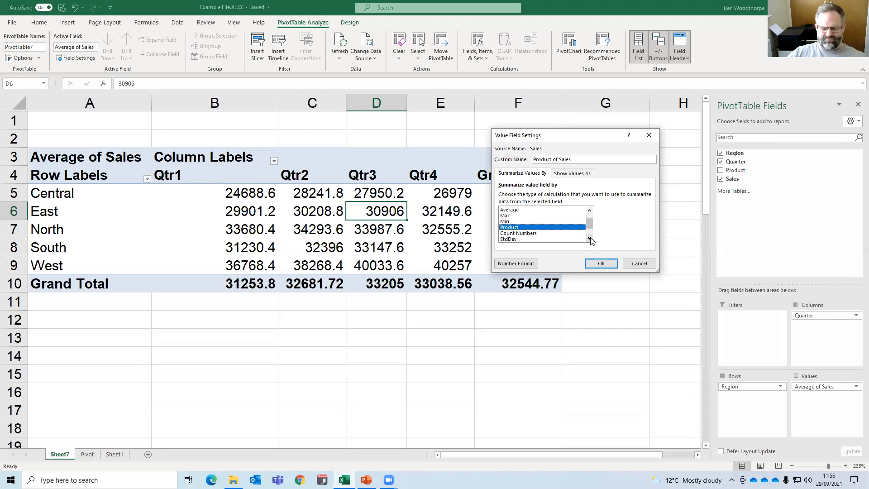
{"action": "left_click", "coordinate": [533, 234]}
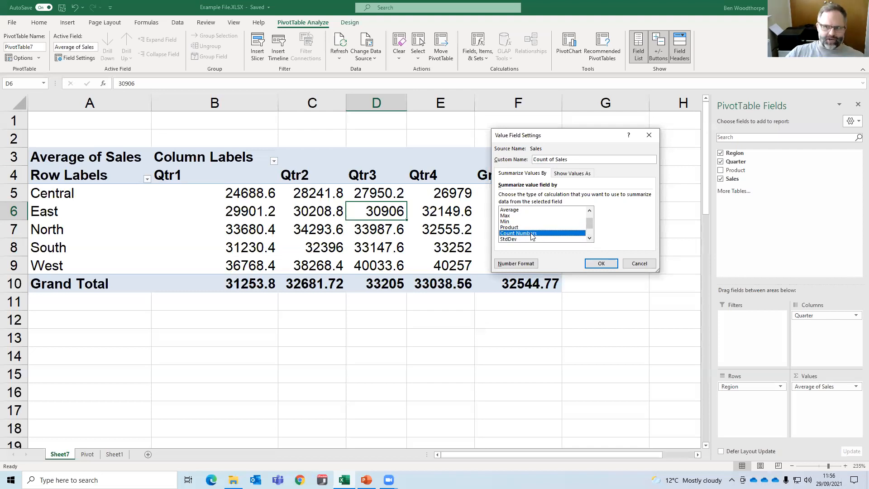
{"action": "scroll", "coordinate": [590, 238], "scroll_direction": "down", "scroll_amount": 1}
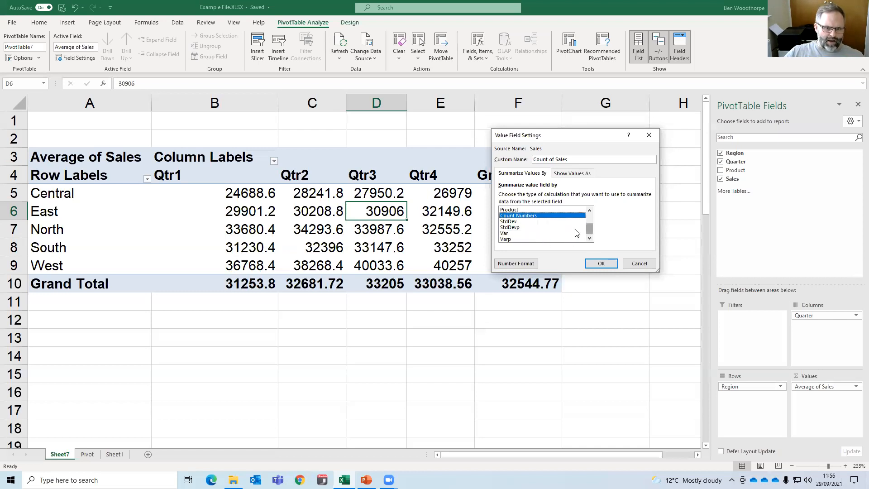
{"action": "left_click", "coordinate": [513, 222]}
{"action": "left_click", "coordinate": [519, 228]}
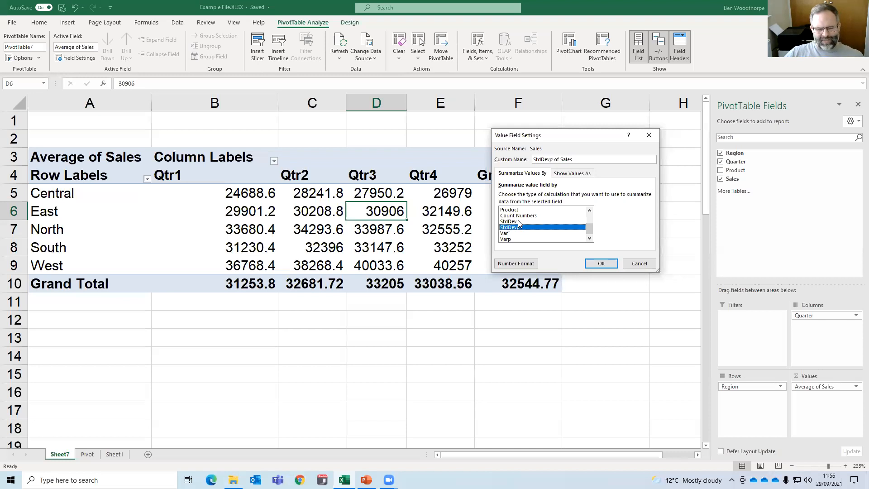
{"action": "left_click", "coordinate": [518, 221]}
{"action": "left_click", "coordinate": [508, 234]}
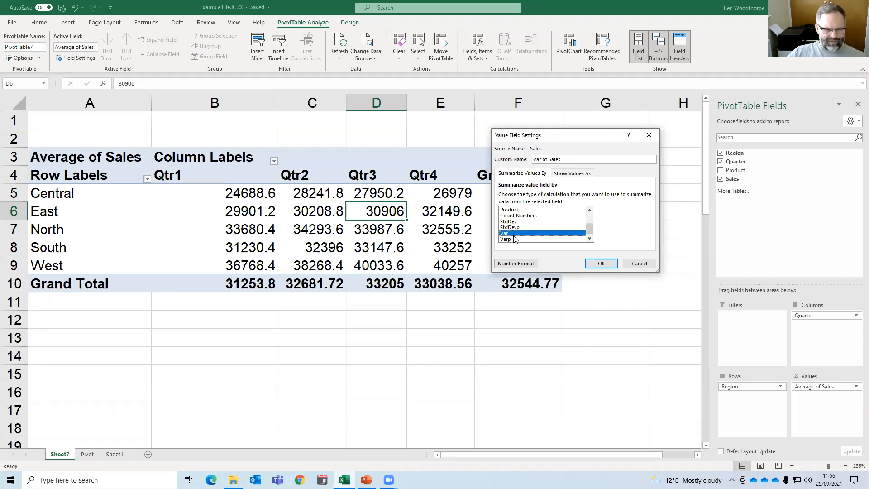
{"action": "scroll", "coordinate": [590, 228], "scroll_direction": "up", "scroll_amount": 2}
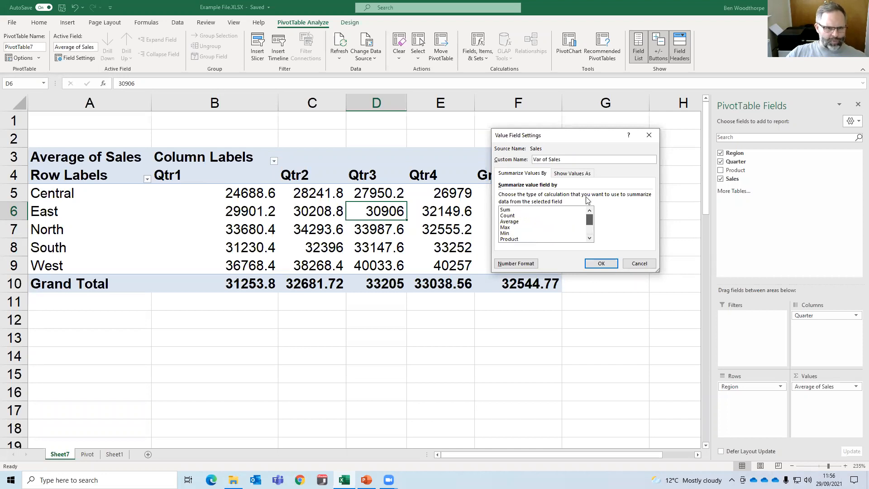
Set the Sales calculation to Sum, reviewing the Show Values As options and the Average and Count types along the way.
{"action": "left_click", "coordinate": [523, 210]}
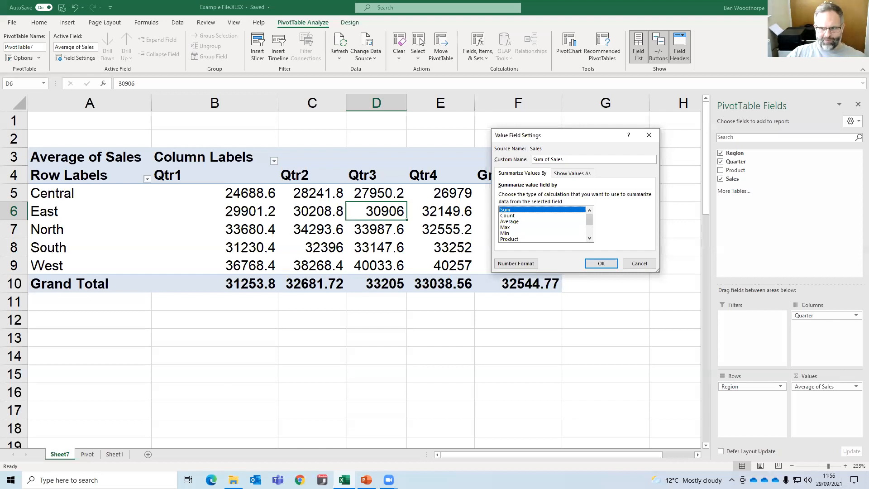
{"action": "key", "text": "Return"}
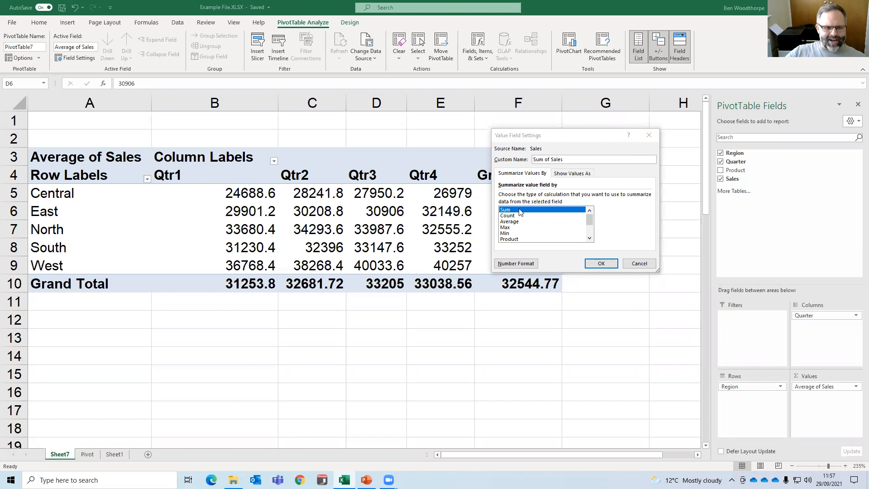
{"action": "left_click", "coordinate": [565, 174]}
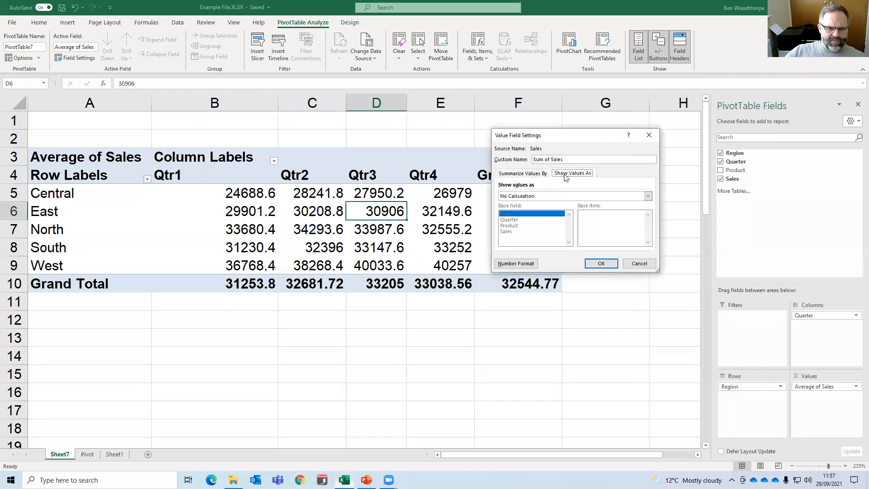
{"action": "left_click", "coordinate": [541, 174]}
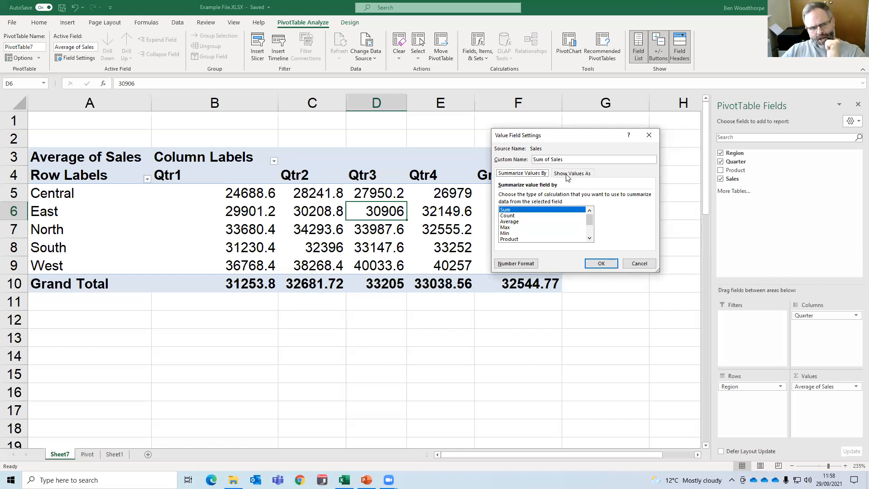
{"action": "left_click", "coordinate": [521, 222]}
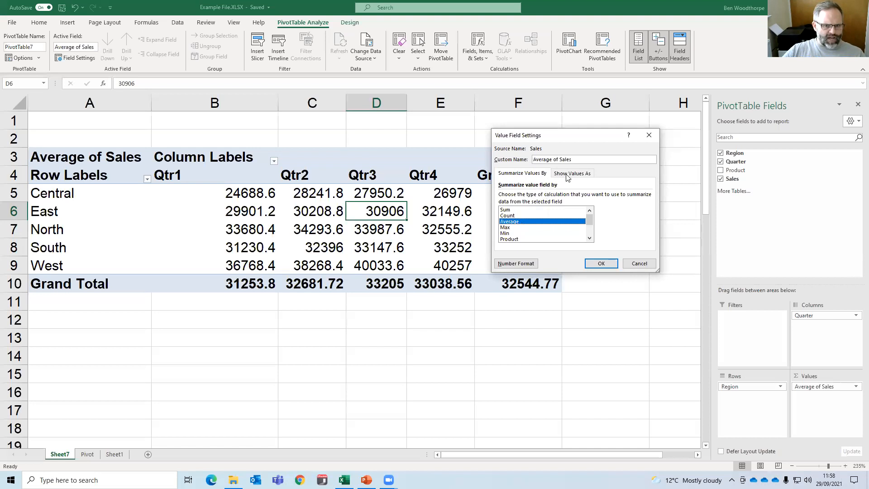
{"action": "left_click", "coordinate": [512, 216]}
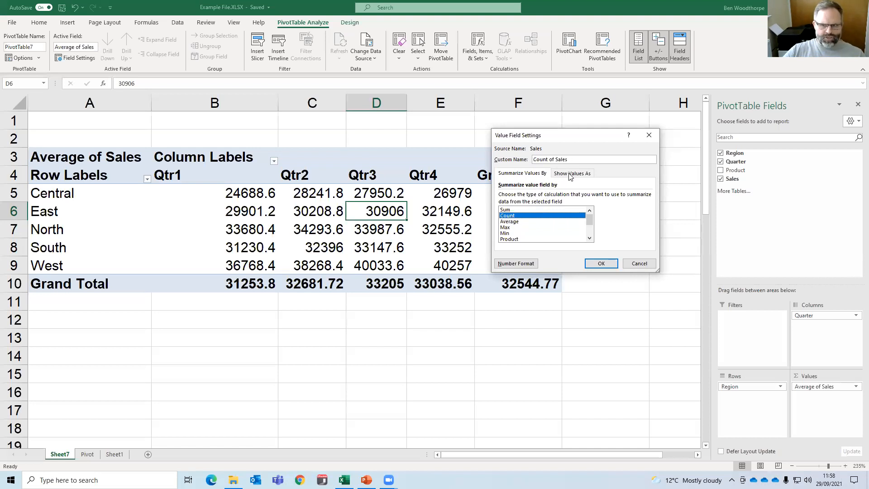
{"action": "left_click", "coordinate": [513, 210]}
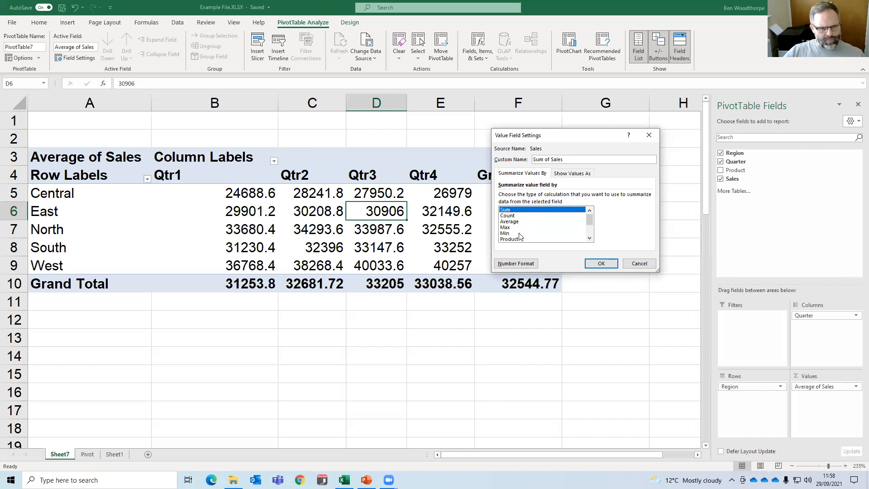
Show the Sum of Sales values as % of Grand Total, apply it, and select the Qtr2 value for South.
{"action": "left_click", "coordinate": [571, 174]}
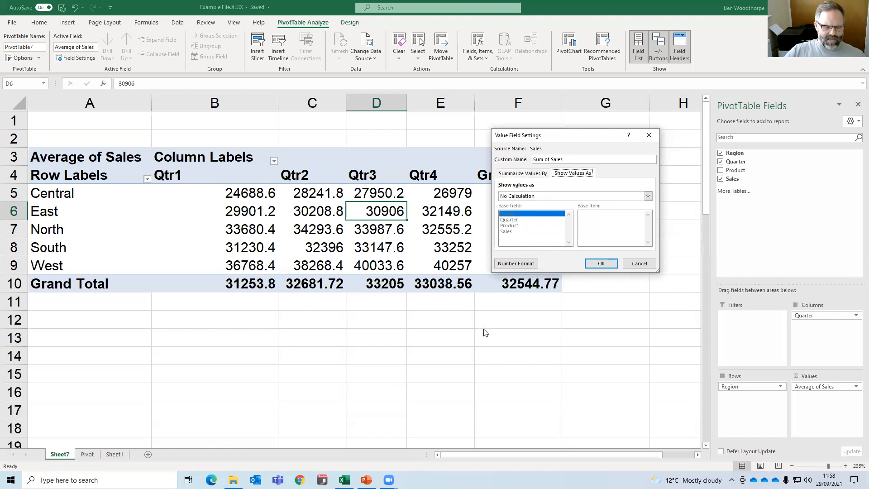
{"action": "left_click", "coordinate": [521, 198]}
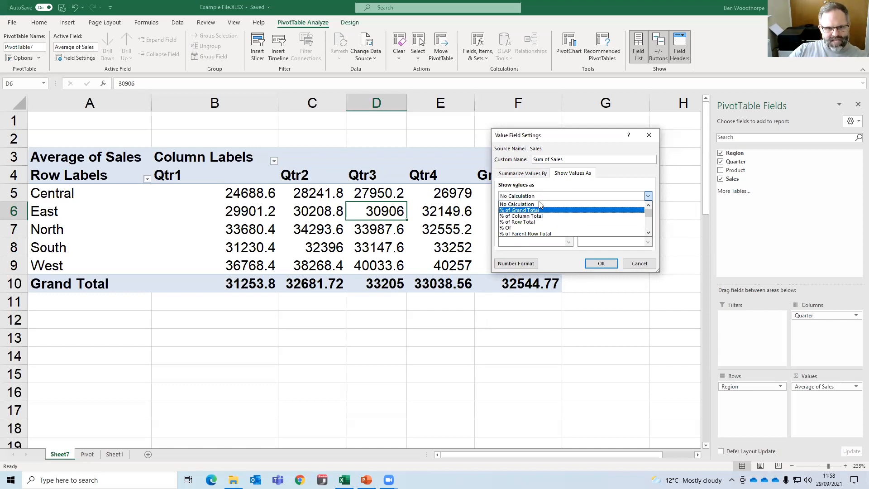
{"action": "left_click", "coordinate": [538, 175]}
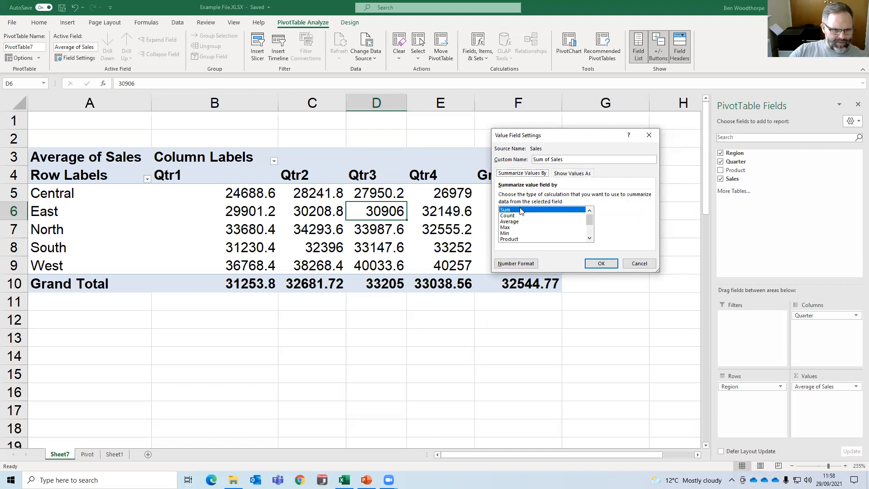
{"action": "left_click", "coordinate": [565, 175]}
{"action": "left_click", "coordinate": [539, 197]}
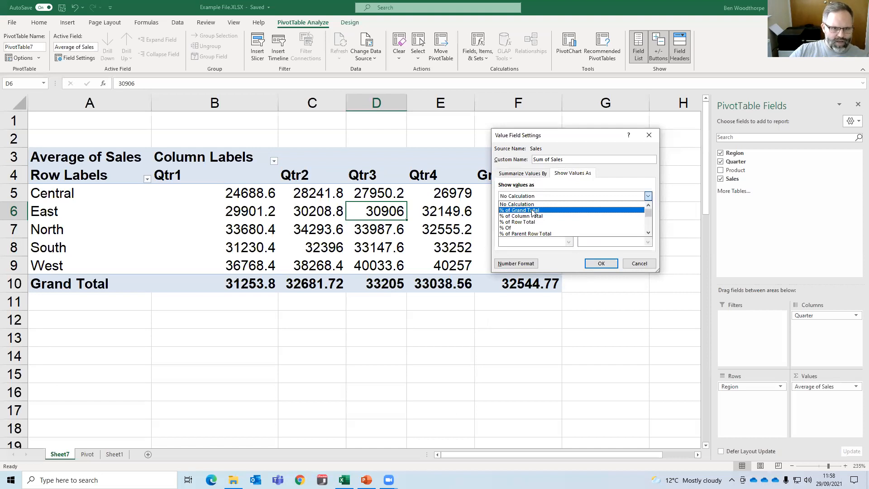
{"action": "left_click", "coordinate": [533, 211]}
{"action": "left_click_drag", "start_coordinate": [557, 138], "coordinate": [625, 136]}
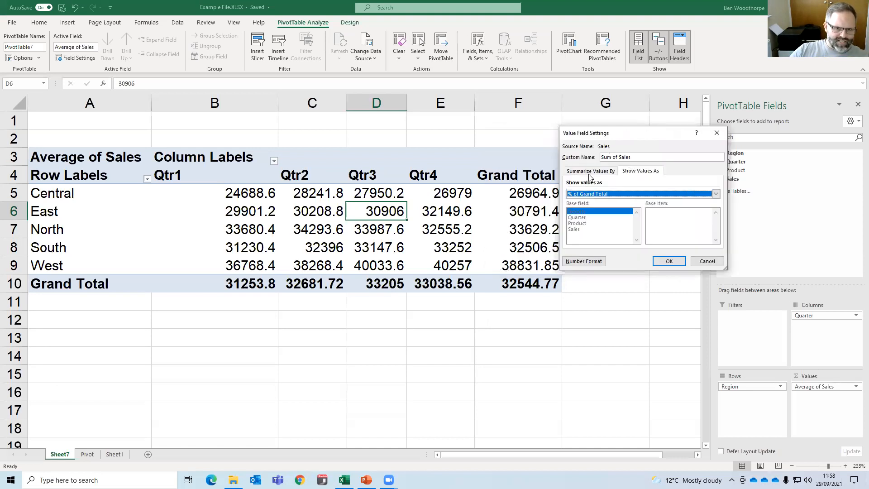
{"action": "left_click", "coordinate": [591, 173]}
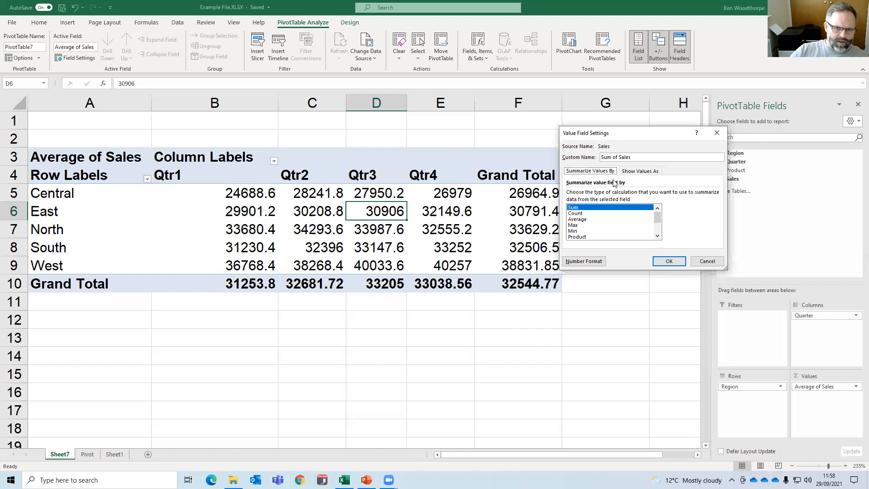
{"action": "left_click", "coordinate": [625, 173]}
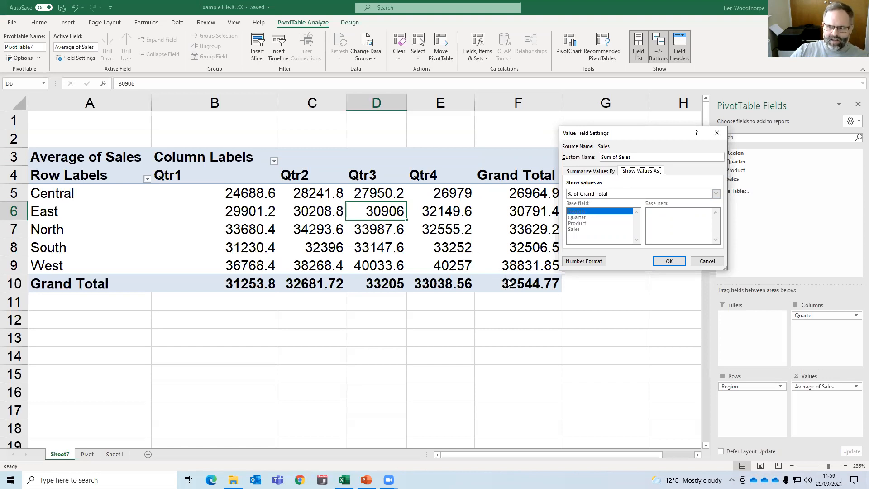
{"action": "left_click", "coordinate": [670, 263]}
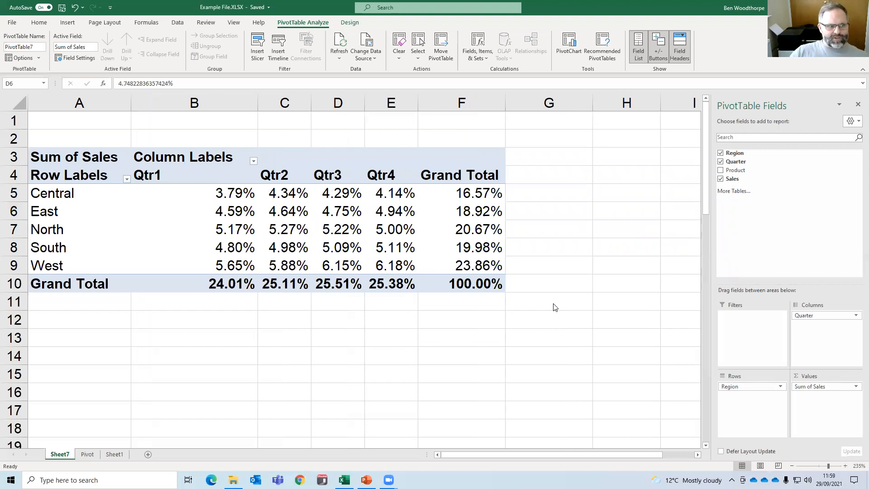
{"action": "left_click", "coordinate": [295, 251]}
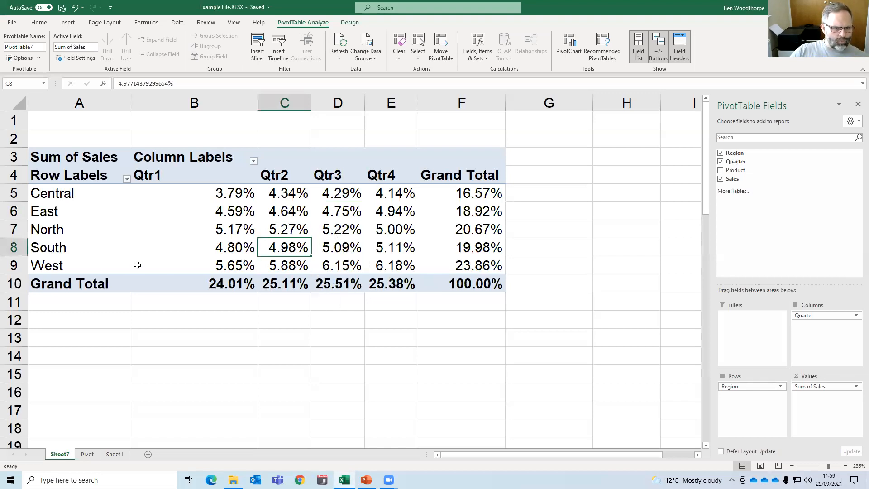
Examine the percentages for West in Qtr4, across the North row and down the Qtr4 column.
{"action": "left_click", "coordinate": [387, 267]}
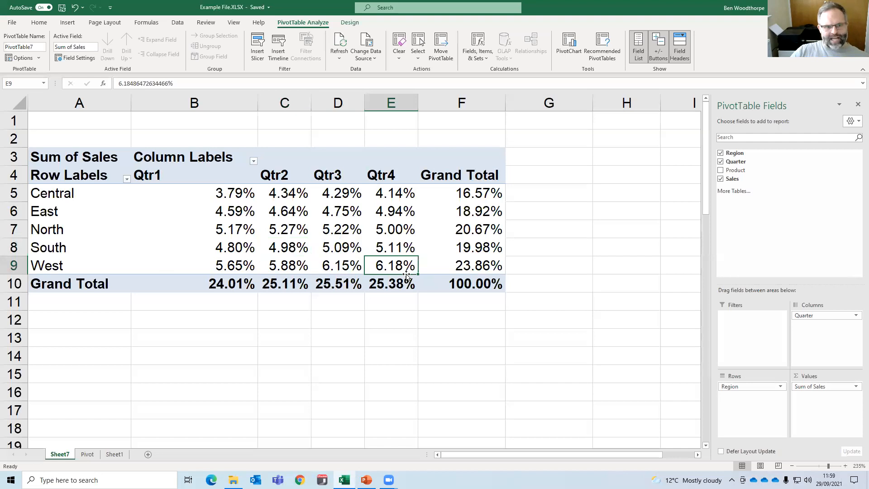
{"action": "left_click_drag", "start_coordinate": [462, 232], "coordinate": [107, 221]}
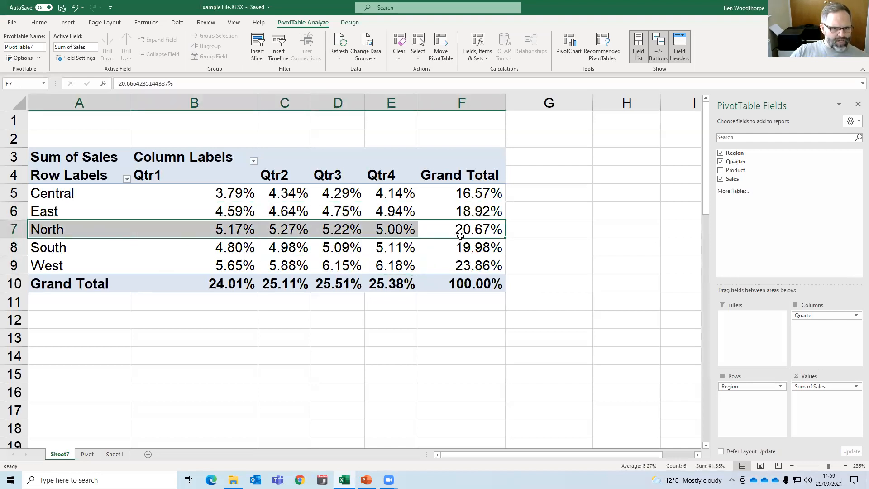
{"action": "left_click_drag", "start_coordinate": [388, 176], "coordinate": [378, 286]}
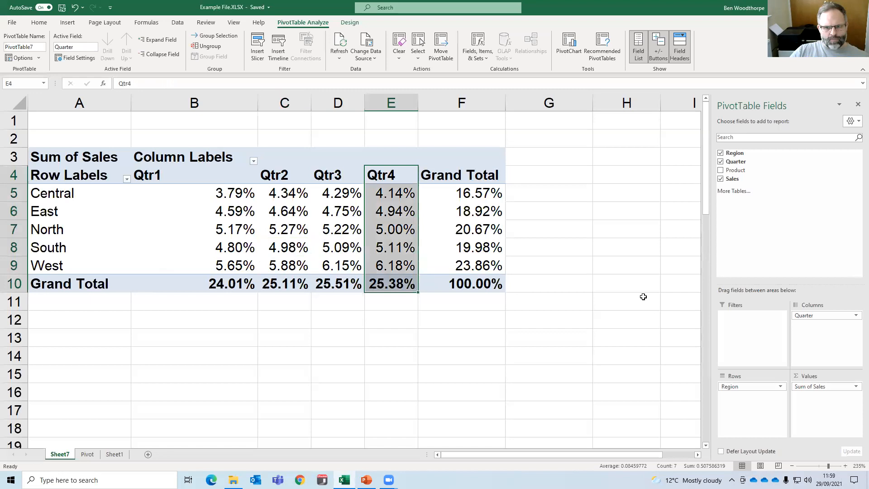
Add Product to the PivotTable and arrange Quarter and Product as row fields with Region as the column field.
{"action": "left_click_drag", "start_coordinate": [813, 315], "coordinate": [762, 399]}
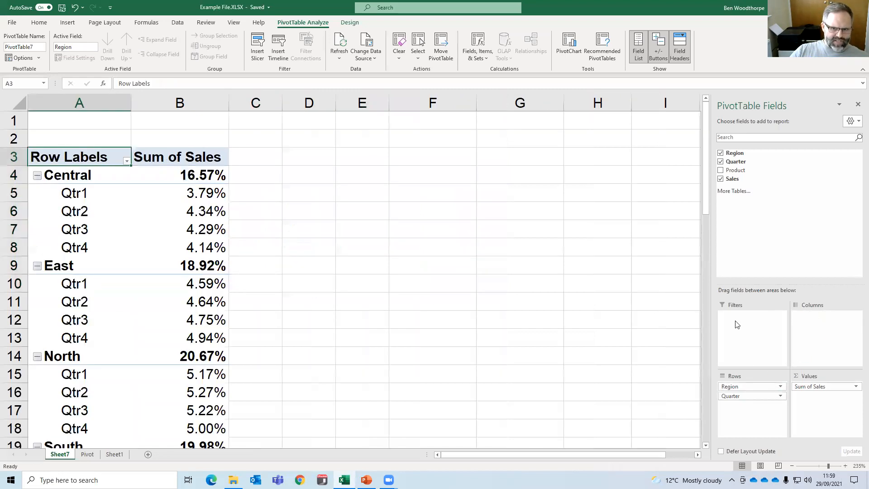
{"action": "left_click_drag", "start_coordinate": [735, 170], "coordinate": [832, 339]}
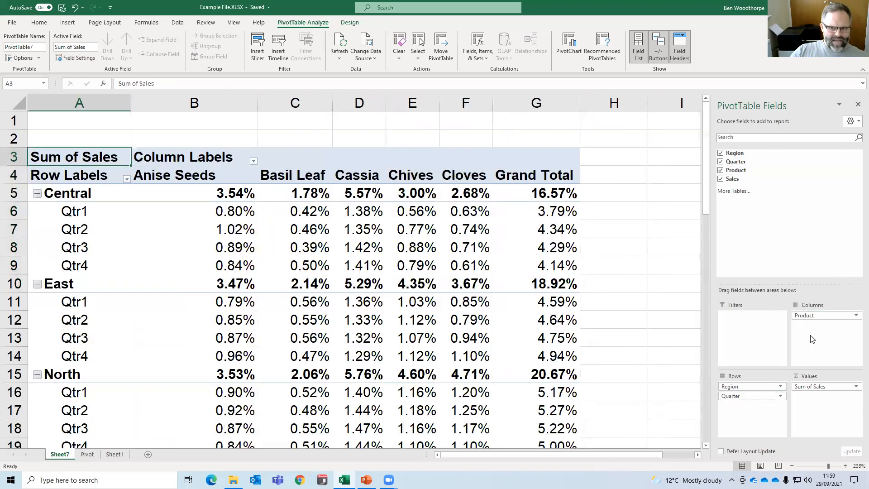
{"action": "mouse_move", "coordinate": [743, 387]}
{"action": "left_mouse_down"}
{"action": "mouse_move", "coordinate": [784, 361]}
{"action": "mouse_move", "coordinate": [811, 320]}
{"action": "mouse_move", "coordinate": [755, 395]}
{"action": "left_mouse_up"}
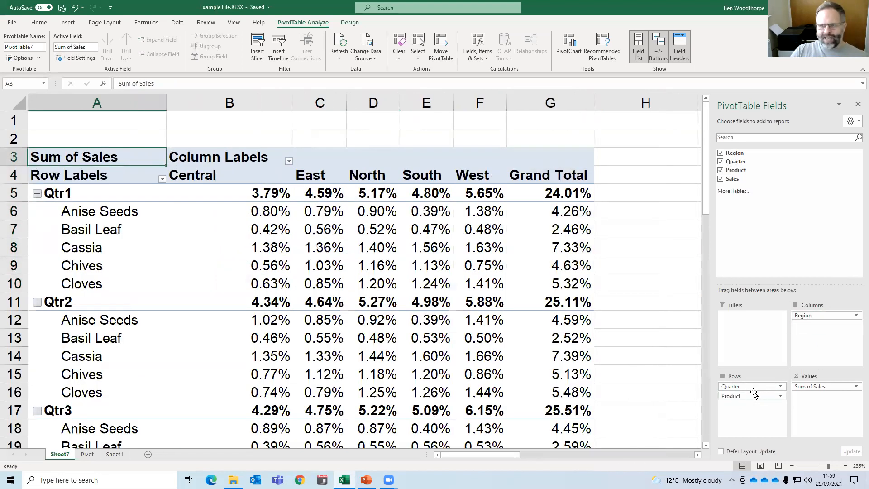
Rearrange the fields so Product is in rows and Region in columns, and remove Quarter from the PivotTable.
{"action": "left_click_drag", "start_coordinate": [754, 396], "coordinate": [823, 336]}
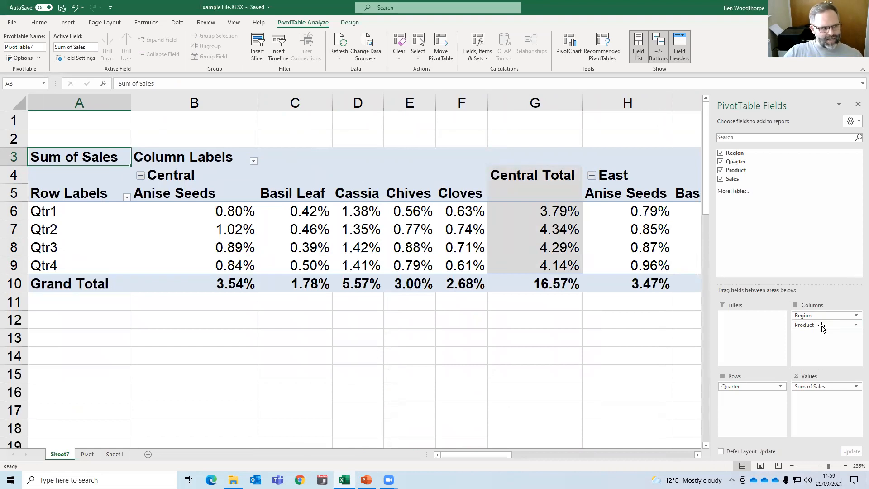
{"action": "left_click_drag", "start_coordinate": [823, 329], "coordinate": [754, 395]}
{"action": "mouse_move", "coordinate": [815, 318]}
{"action": "left_mouse_down"}
{"action": "mouse_move", "coordinate": [756, 393]}
{"action": "mouse_move", "coordinate": [790, 342]}
{"action": "mouse_move", "coordinate": [812, 332]}
{"action": "left_mouse_up"}
{"action": "left_click", "coordinate": [456, 266]}
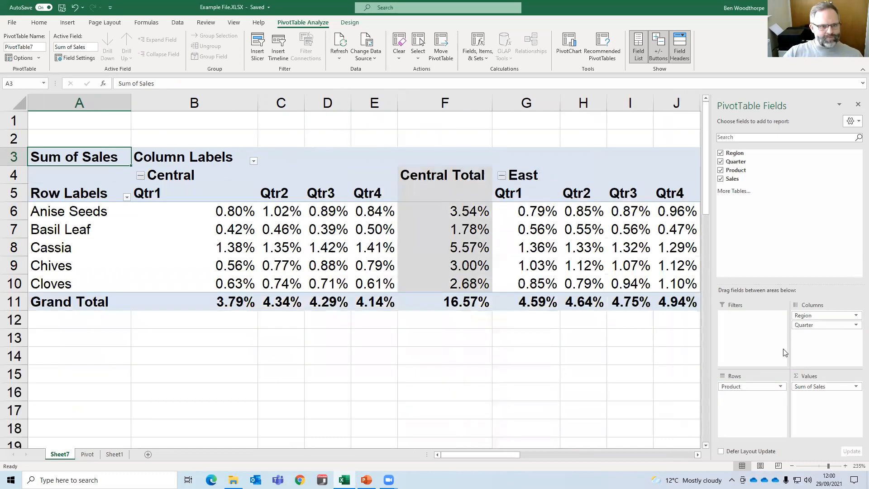
{"action": "left_click_drag", "start_coordinate": [815, 325], "coordinate": [590, 361]}
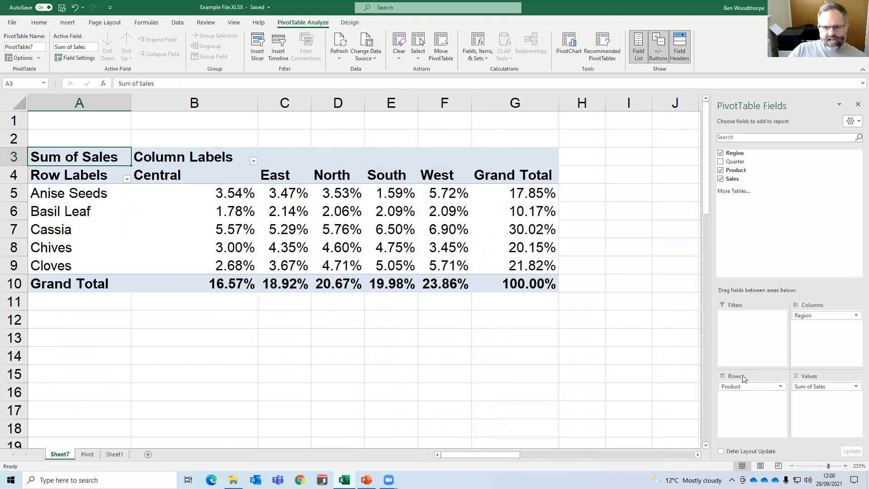
Open Value Field Settings for Sum of Sales and set Show Values As to Difference From.
{"action": "left_click", "coordinate": [846, 389]}
{"action": "left_click", "coordinate": [845, 383]}
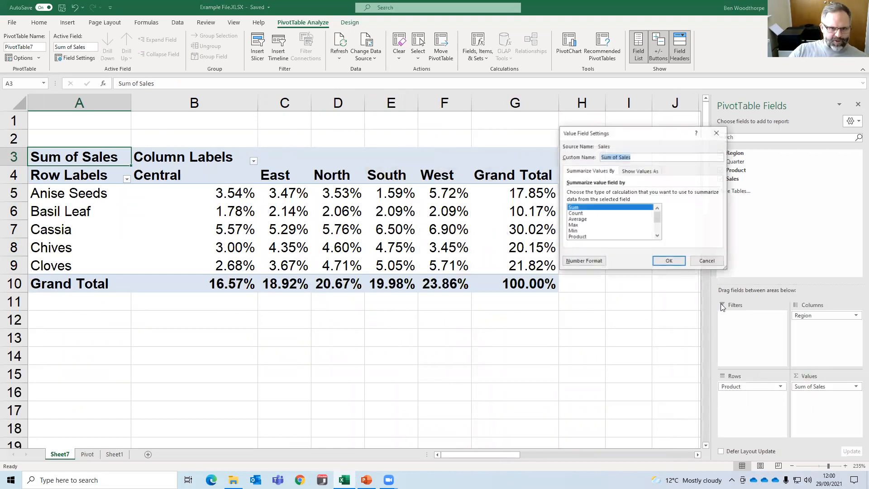
{"action": "left_click", "coordinate": [629, 173]}
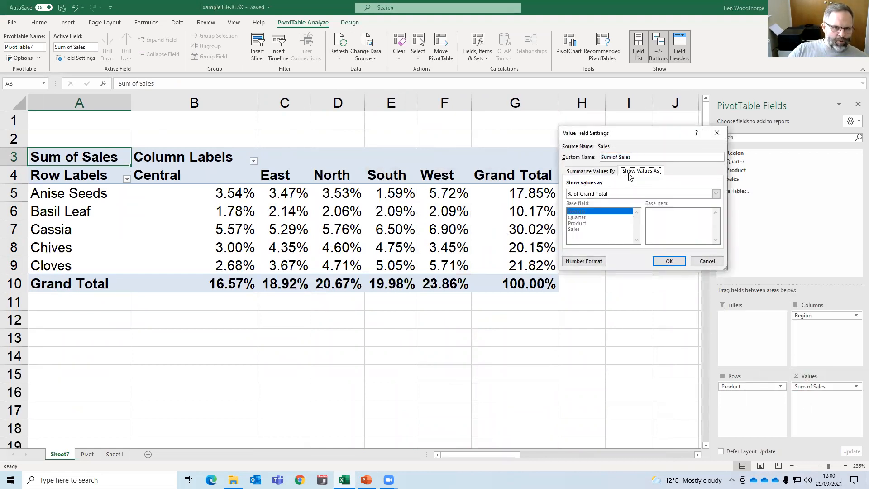
{"action": "left_click", "coordinate": [611, 196]}
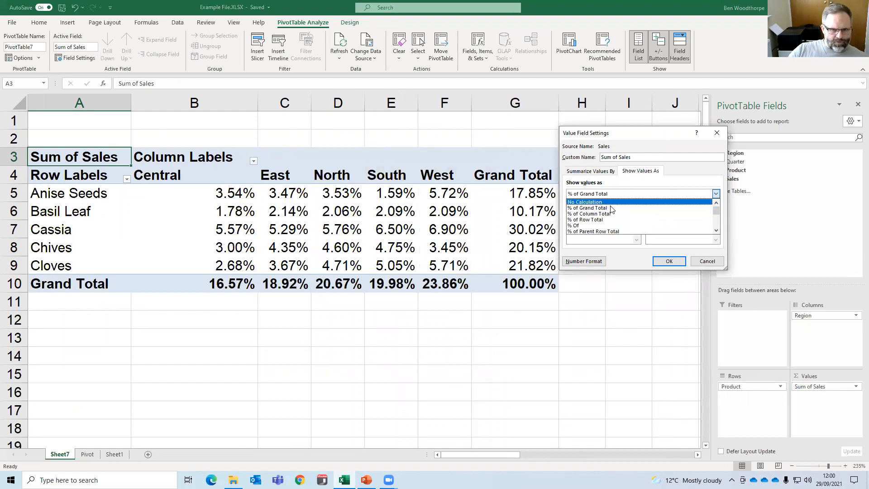
{"action": "scroll", "coordinate": [600, 221], "scroll_direction": "down", "scroll_amount": 1}
{"action": "scroll", "coordinate": [601, 221], "scroll_direction": "down", "scroll_amount": 4}
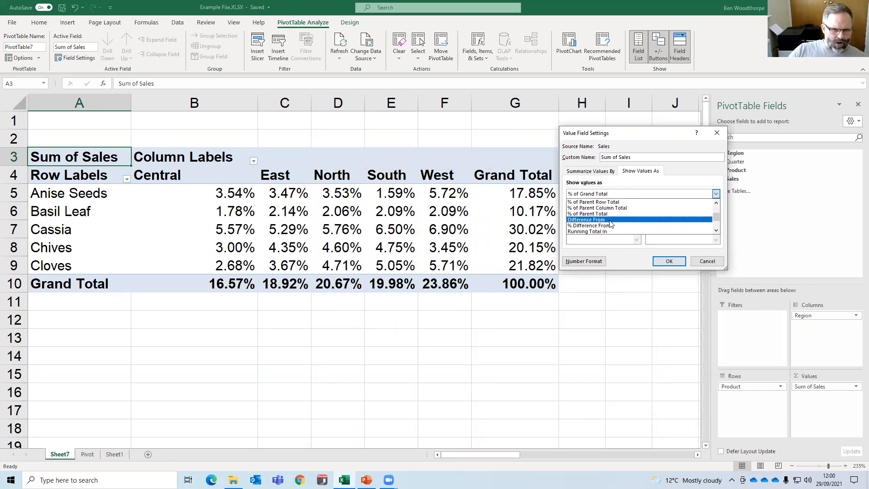
{"action": "scroll", "coordinate": [602, 224], "scroll_direction": "down", "scroll_amount": 2}
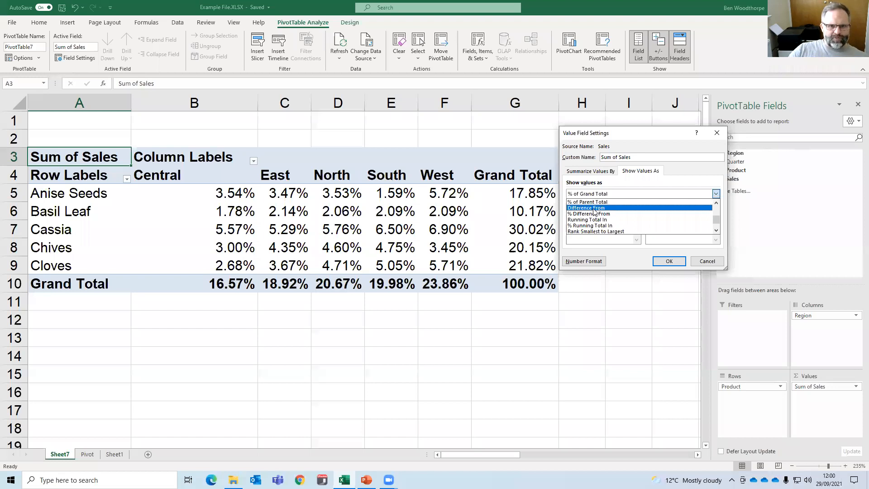
{"action": "left_click", "coordinate": [595, 208]}
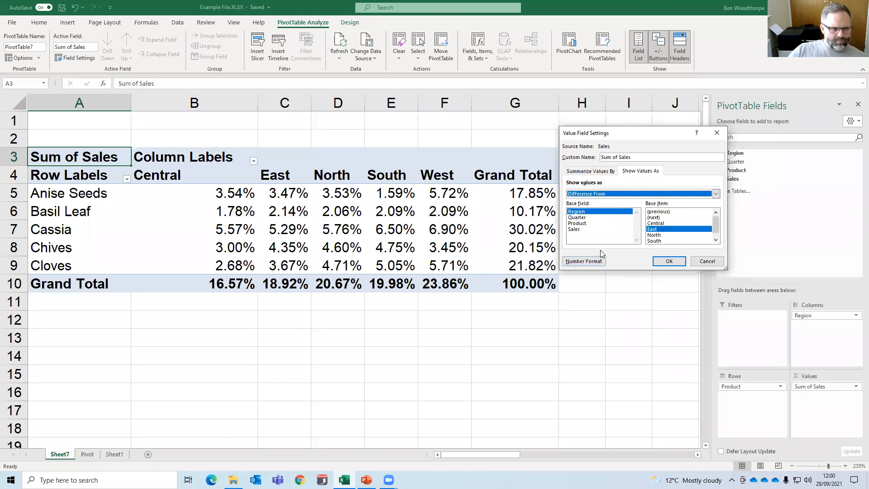
Review the other Show Values As options, keep Difference From, and apply it with base field Product and base item Chives.
{"action": "left_click", "coordinate": [642, 195]}
{"action": "scroll", "coordinate": [622, 203], "scroll_direction": "up", "scroll_amount": 2}
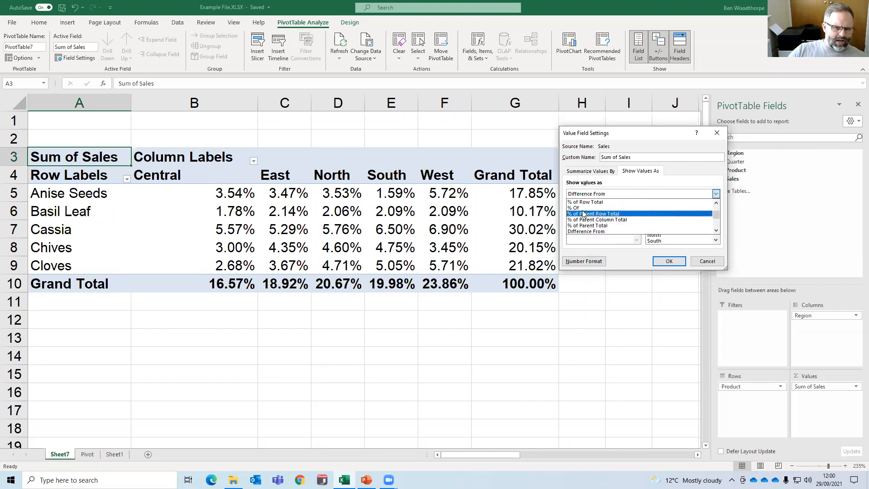
{"action": "scroll", "coordinate": [598, 219], "scroll_direction": "down", "scroll_amount": 2}
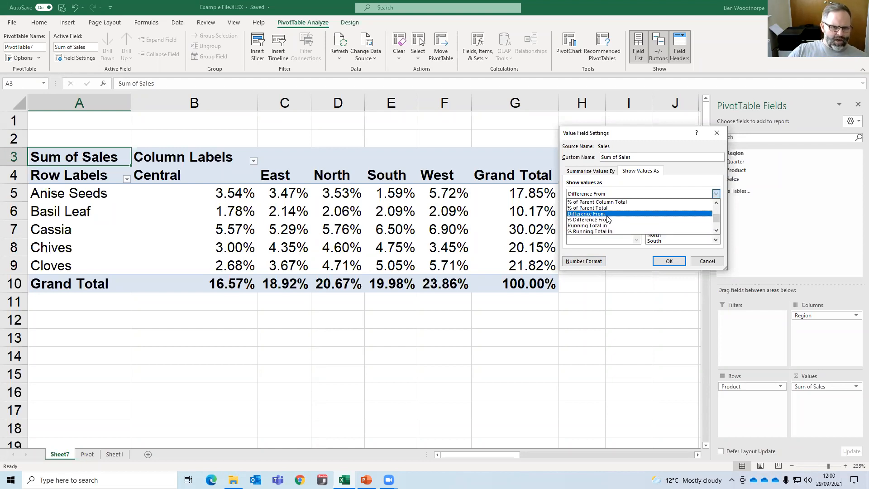
{"action": "left_click", "coordinate": [607, 216]}
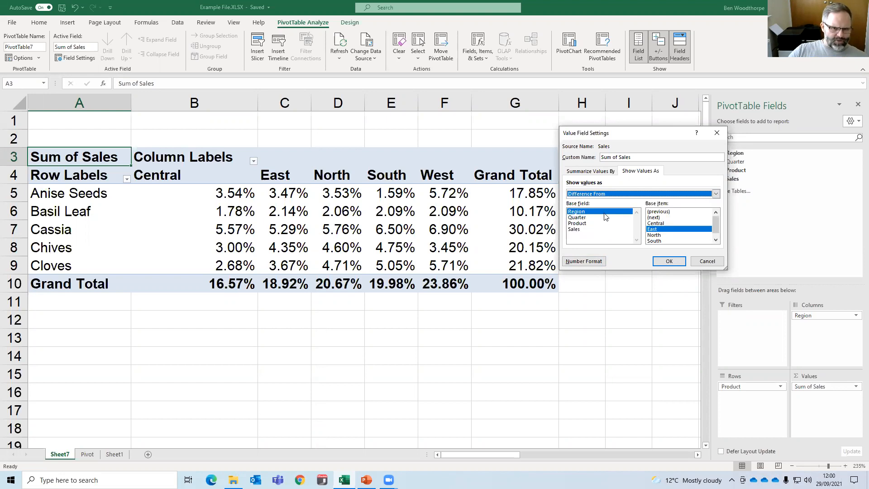
{"action": "left_click", "coordinate": [582, 224]}
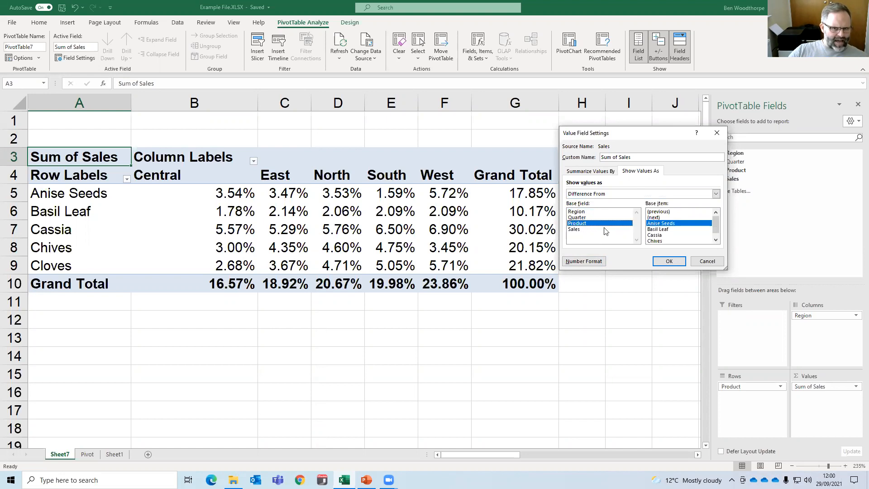
{"action": "left_click", "coordinate": [657, 242]}
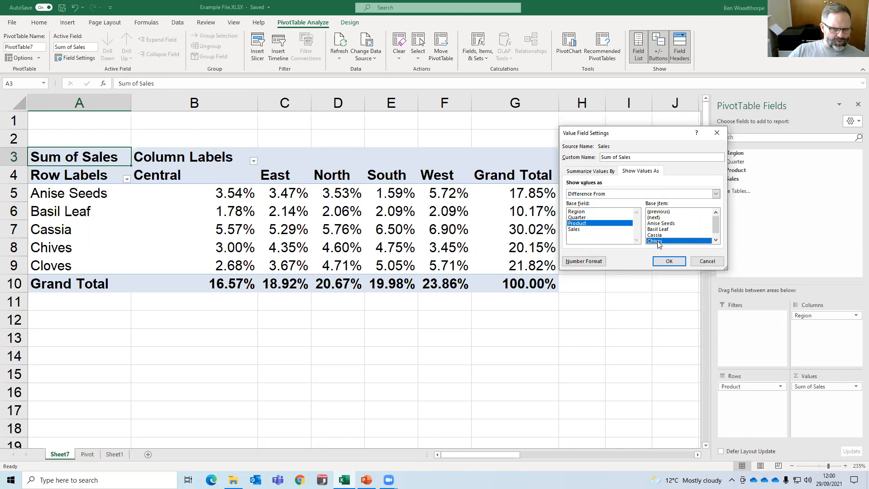
{"action": "left_click", "coordinate": [669, 261]}
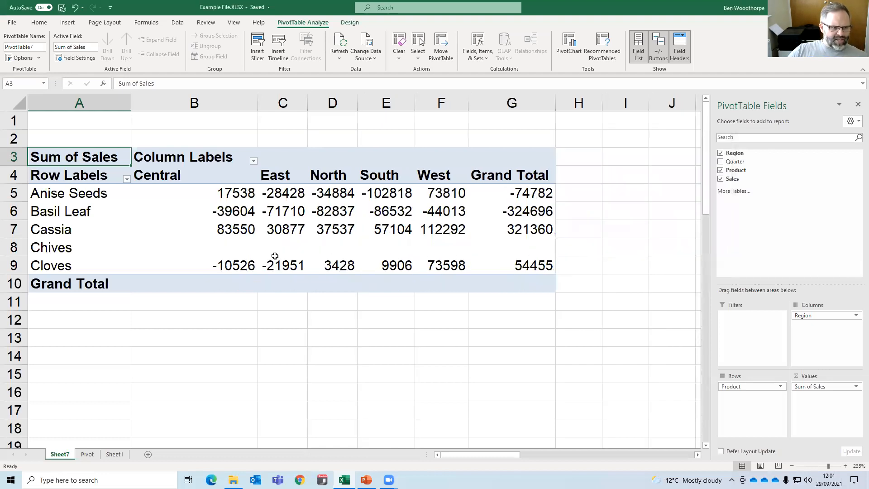
Examine the Chives row and the Central region's differences for Cloves and Cassia.
{"action": "left_click_drag", "start_coordinate": [212, 239], "coordinate": [477, 242]}
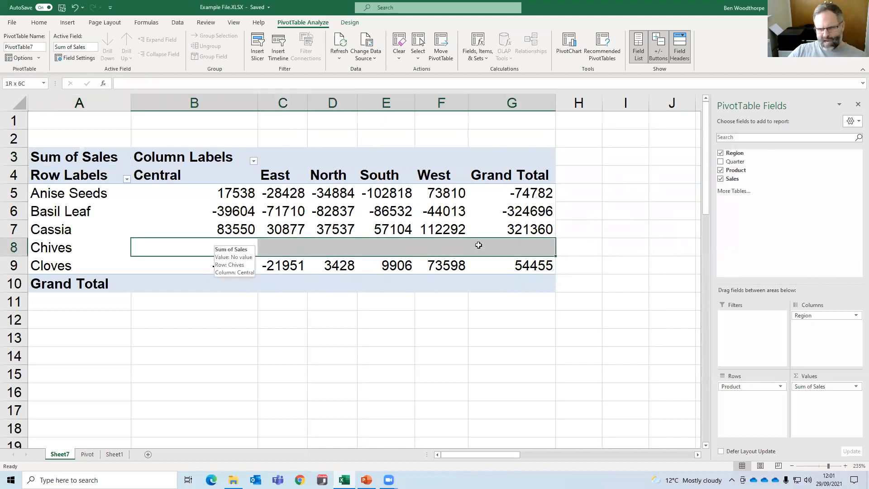
{"action": "left_click", "coordinate": [319, 297]}
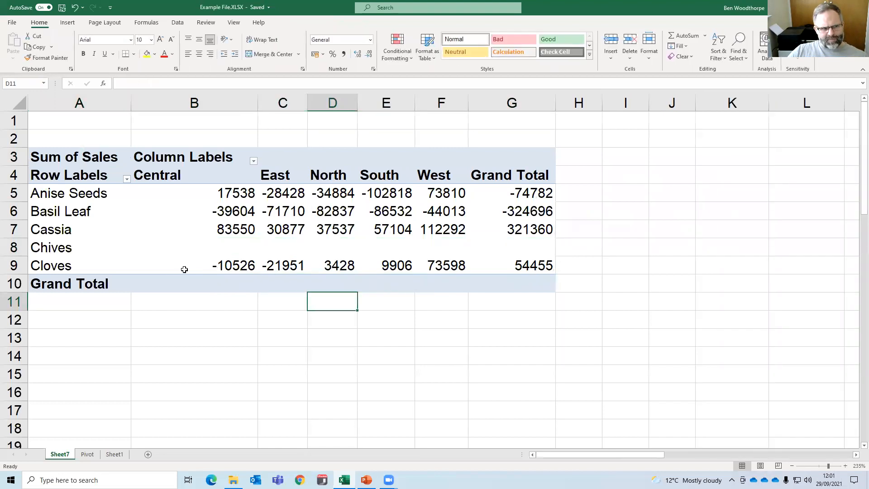
{"action": "left_click", "coordinate": [228, 266]}
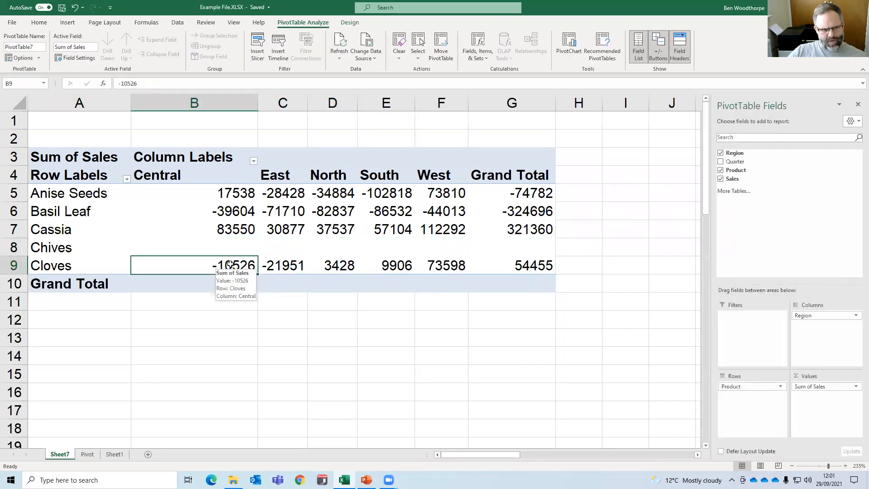
{"action": "left_click", "coordinate": [233, 233]}
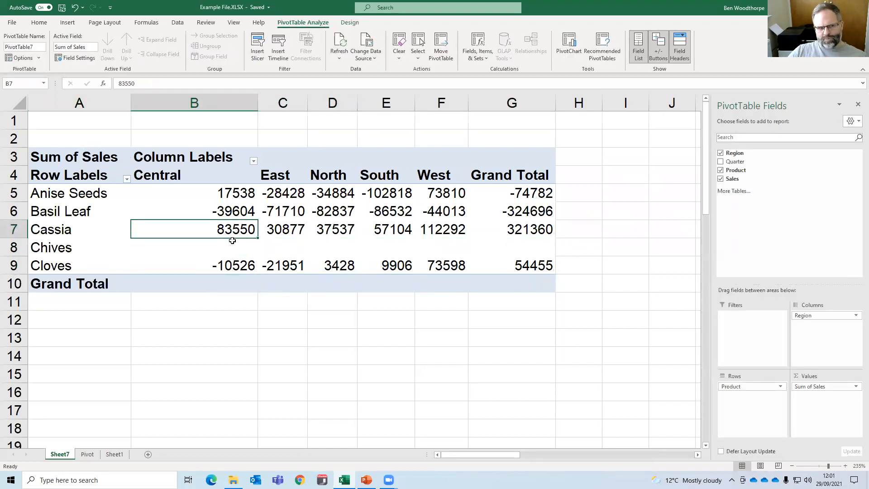
{"action": "mouse_move", "coordinate": [232, 241]}
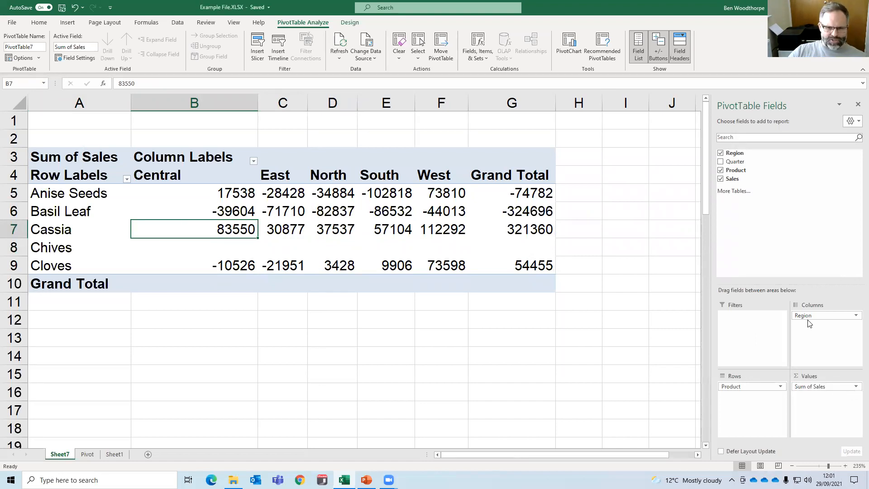
Replace Region with Quarter in the columns, and reset the values by removing Sum of Sales and adding Sales again.
{"action": "left_click_drag", "start_coordinate": [804, 315], "coordinate": [616, 335]}
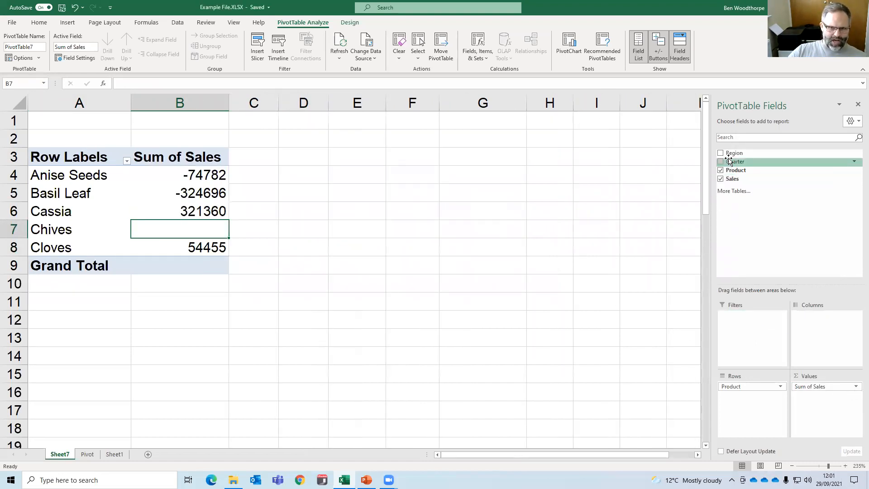
{"action": "left_click_drag", "start_coordinate": [733, 162], "coordinate": [827, 337]}
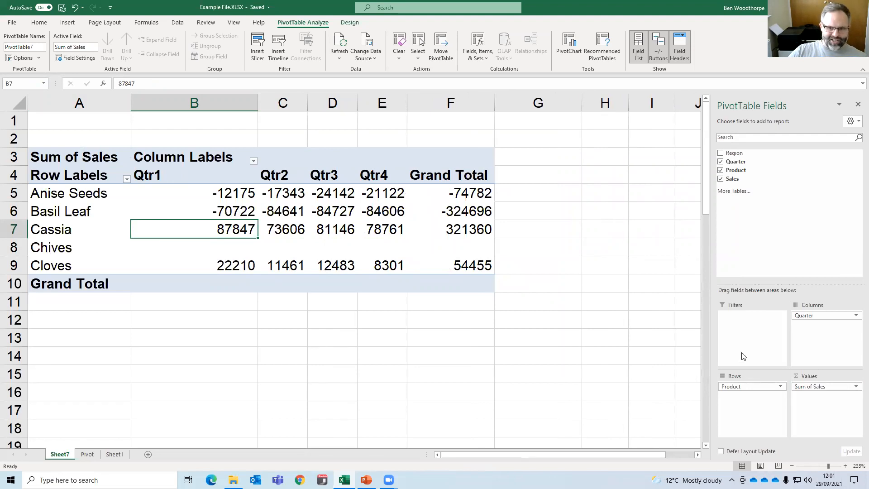
{"action": "left_click_drag", "start_coordinate": [808, 385], "coordinate": [609, 295]}
{"action": "left_click_drag", "start_coordinate": [730, 179], "coordinate": [822, 399]}
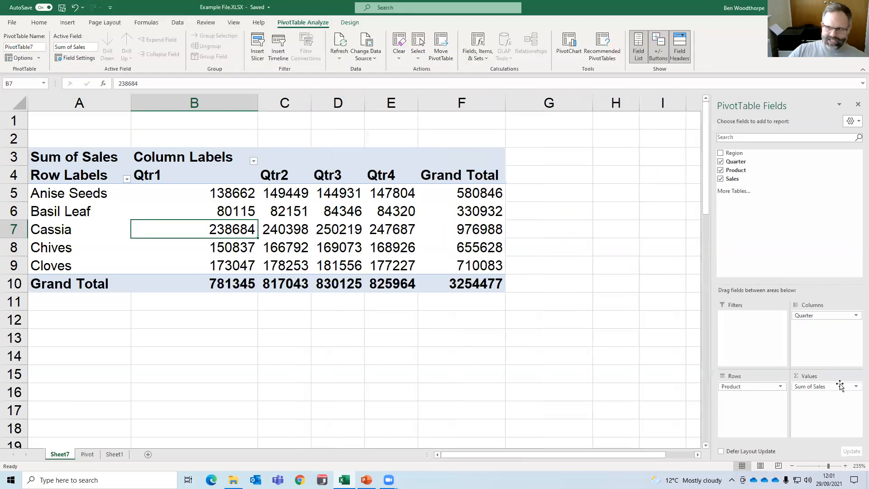
Show Sum of Sales as Difference From, with base field Quarter and base item (previous).
{"action": "left_click", "coordinate": [847, 385]}
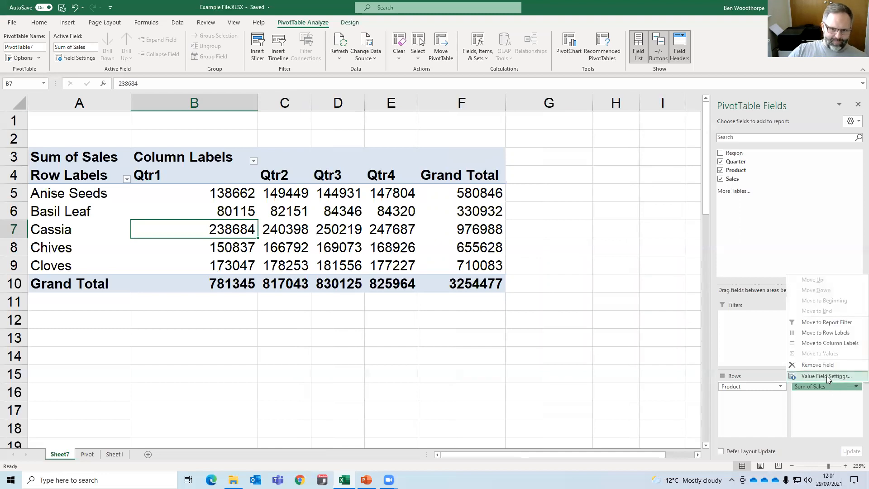
{"action": "left_click", "coordinate": [810, 377]}
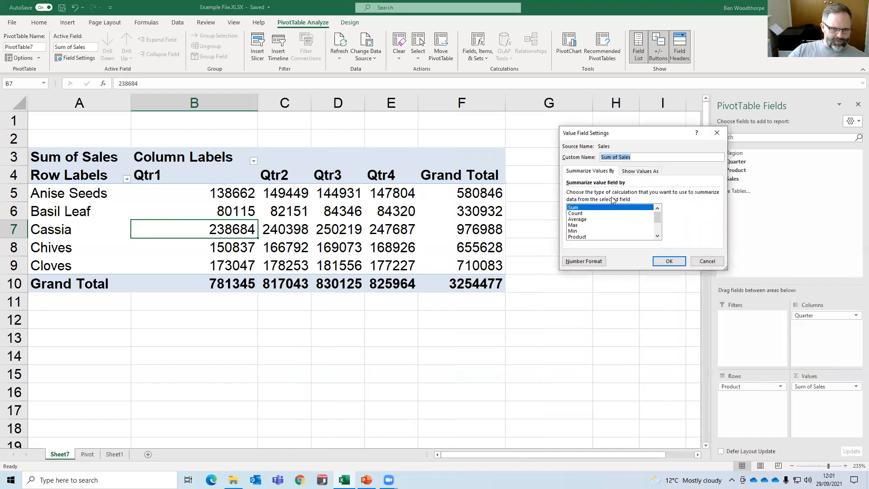
{"action": "left_click", "coordinate": [627, 173]}
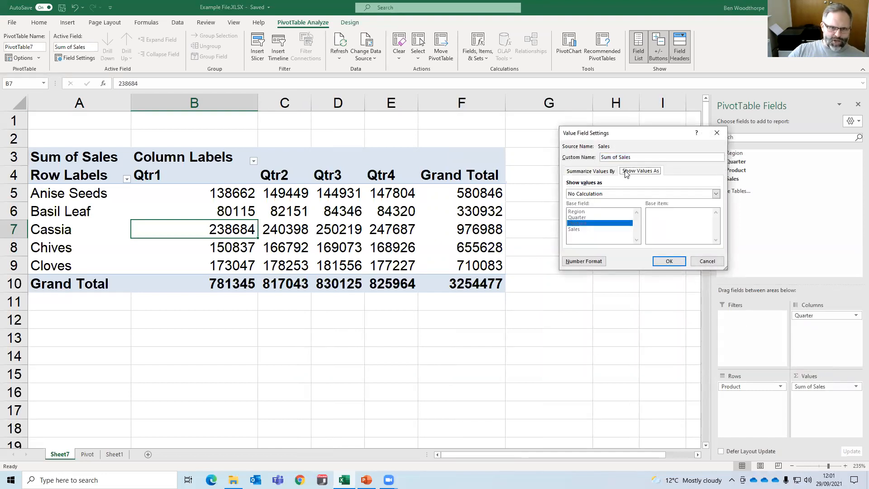
{"action": "left_click", "coordinate": [613, 195]}
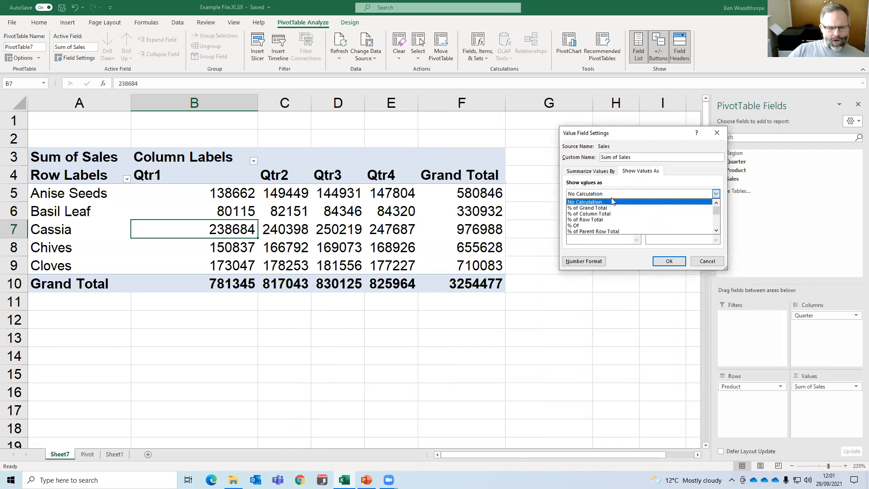
{"action": "scroll", "coordinate": [621, 212], "scroll_direction": "down", "scroll_amount": 2}
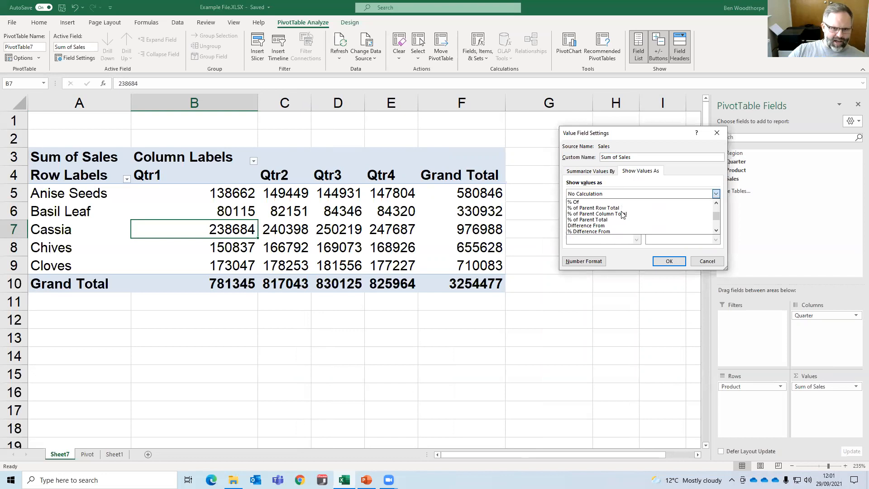
{"action": "left_click", "coordinate": [599, 226]}
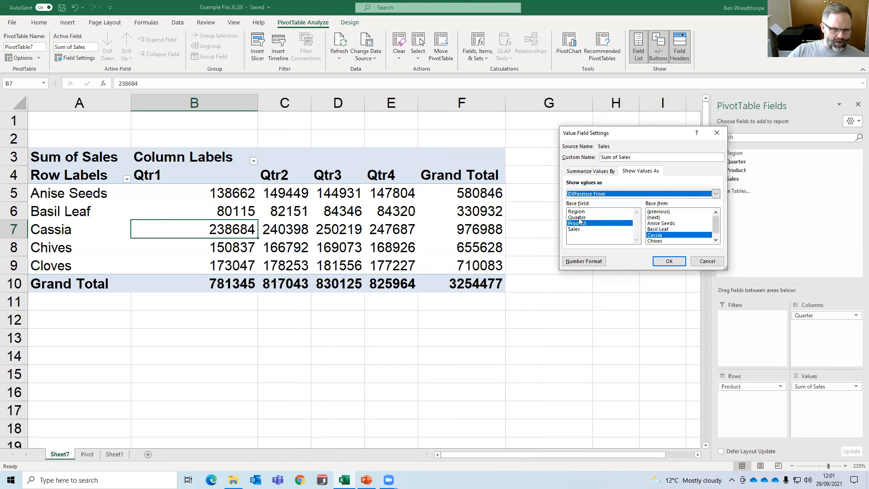
{"action": "left_click", "coordinate": [578, 217]}
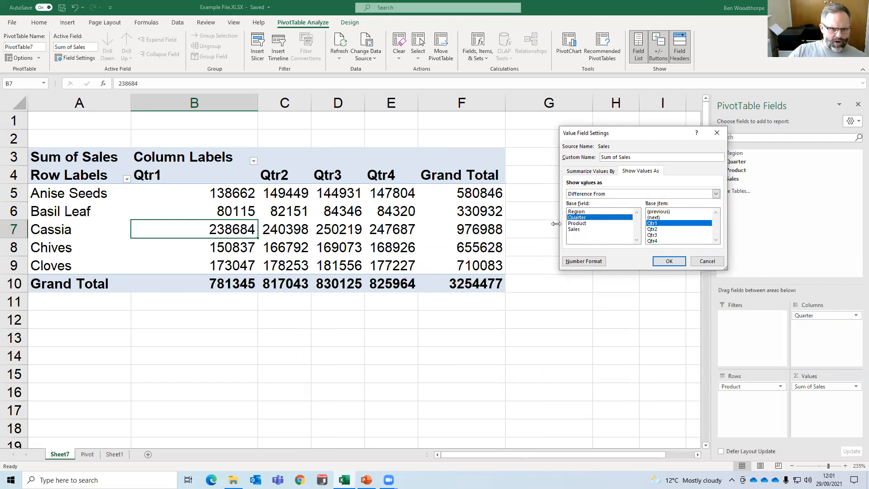
{"action": "left_click", "coordinate": [656, 212]}
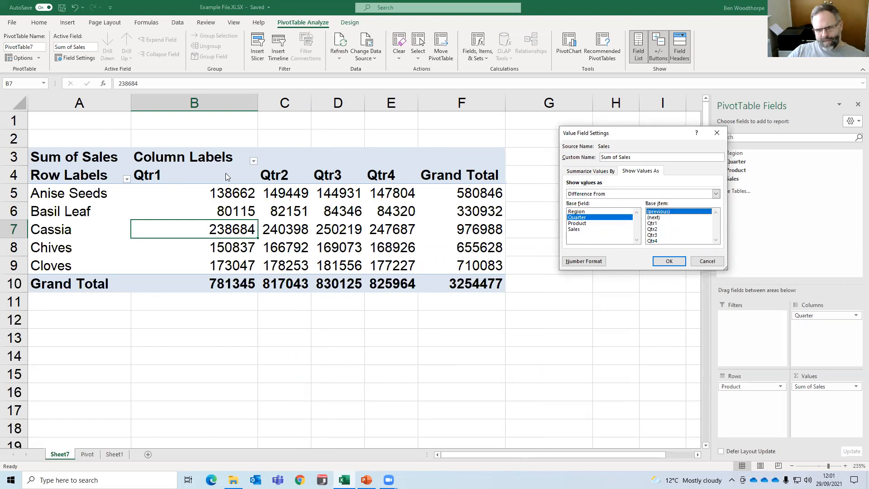
{"action": "left_click", "coordinate": [667, 262]}
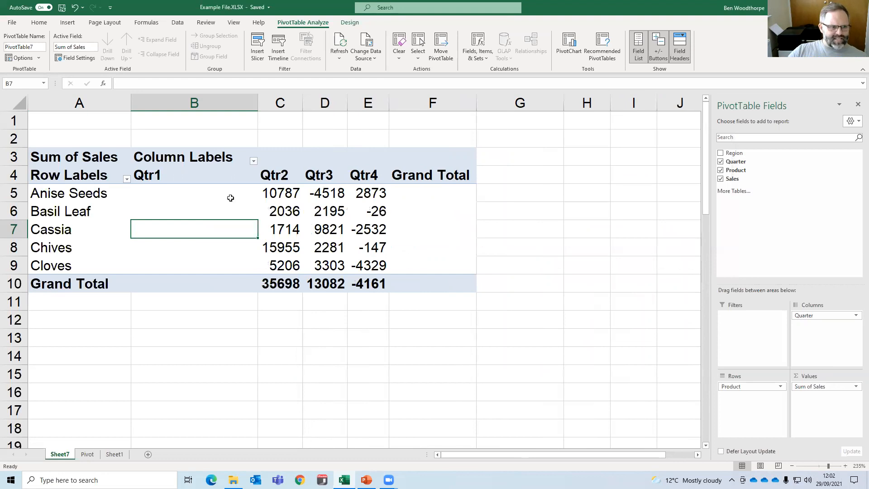
Examine the blank Qtr1 column and the Anise Seeds differences for Qtr2, Qtr3 and Qtr4.
{"action": "mouse_move", "coordinate": [290, 196]}
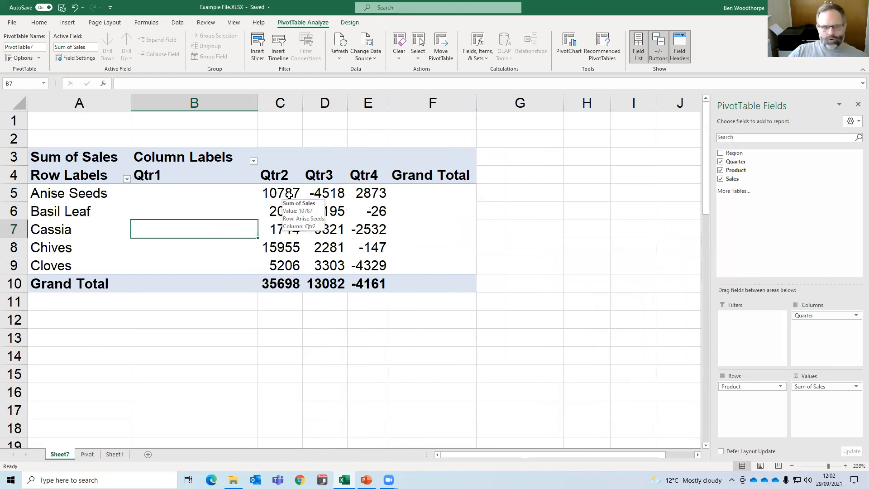
{"action": "left_click_drag", "start_coordinate": [200, 196], "coordinate": [199, 262]}
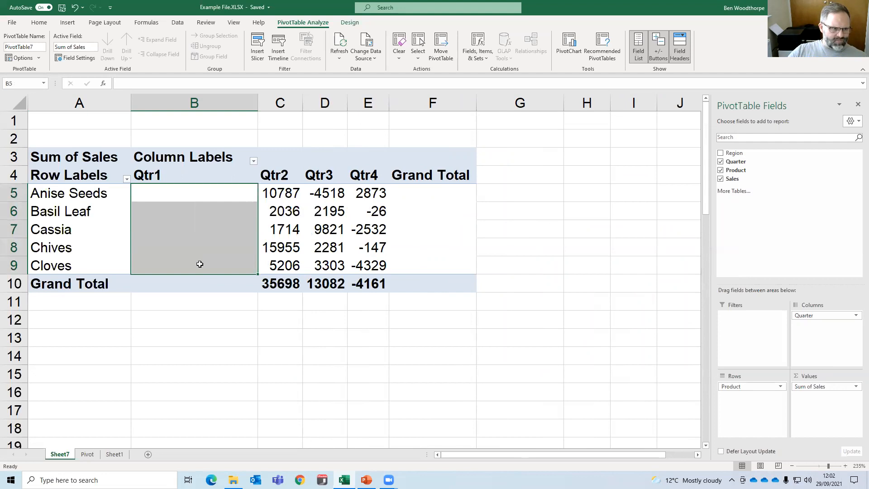
{"action": "left_click", "coordinate": [288, 194]}
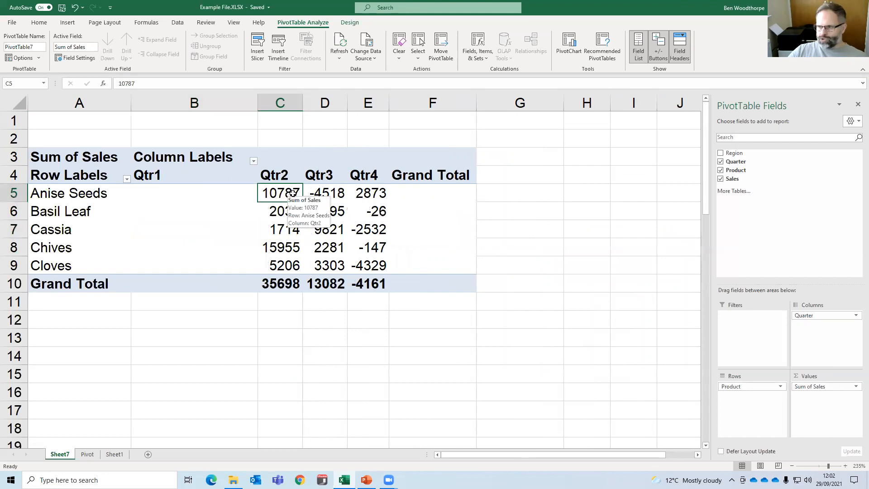
{"action": "left_click", "coordinate": [318, 193]}
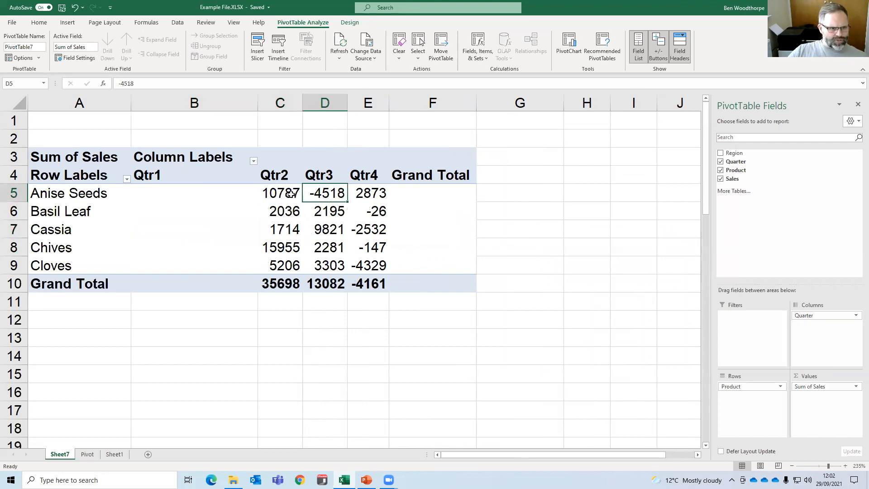
{"action": "mouse_move", "coordinate": [291, 194]}
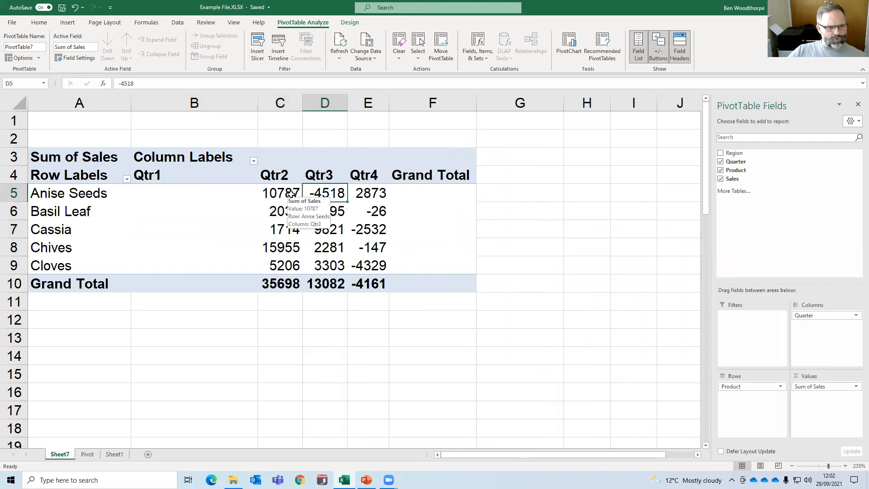
{"action": "left_click", "coordinate": [366, 193]}
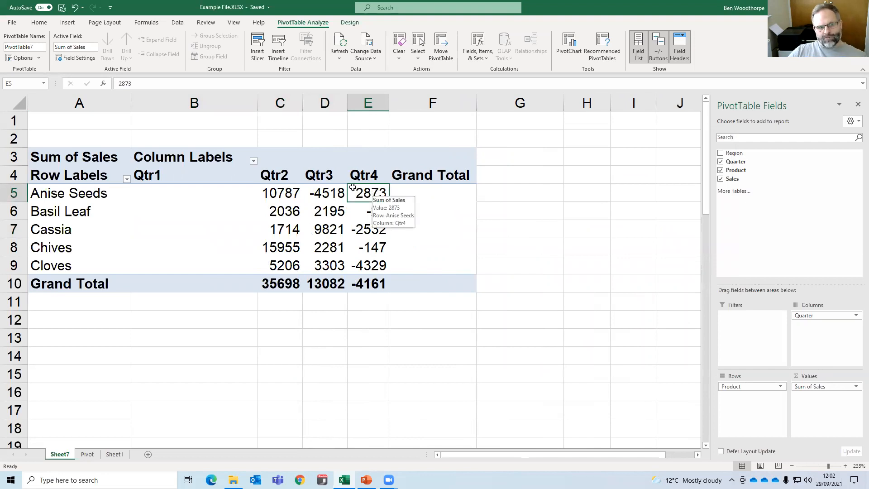
{"action": "mouse_move", "coordinate": [325, 192]}
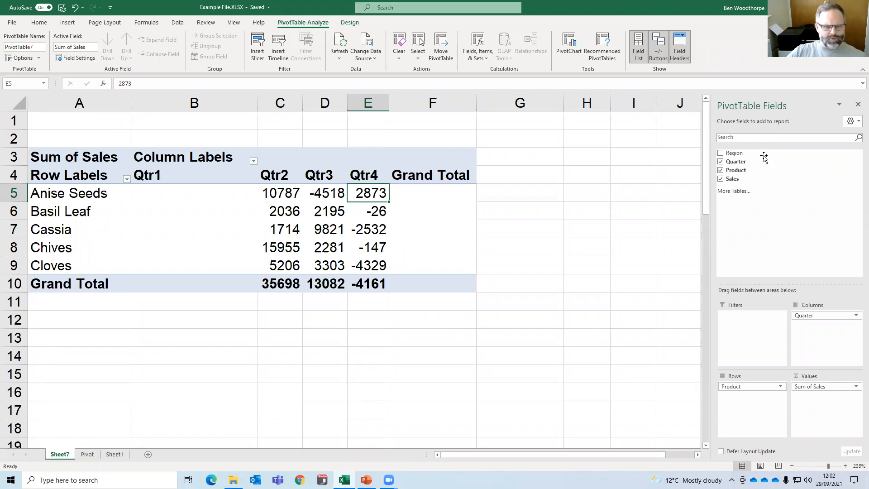
Remove Sum of Sales from the PivotTable values and add the Sales field back twice.
{"action": "left_click_drag", "start_coordinate": [815, 387], "coordinate": [570, 288]}
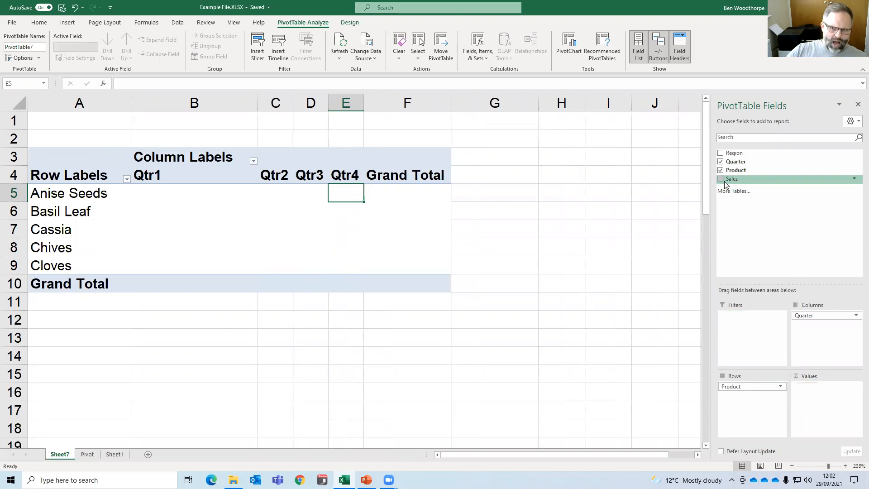
{"action": "left_click_drag", "start_coordinate": [729, 181], "coordinate": [818, 403]}
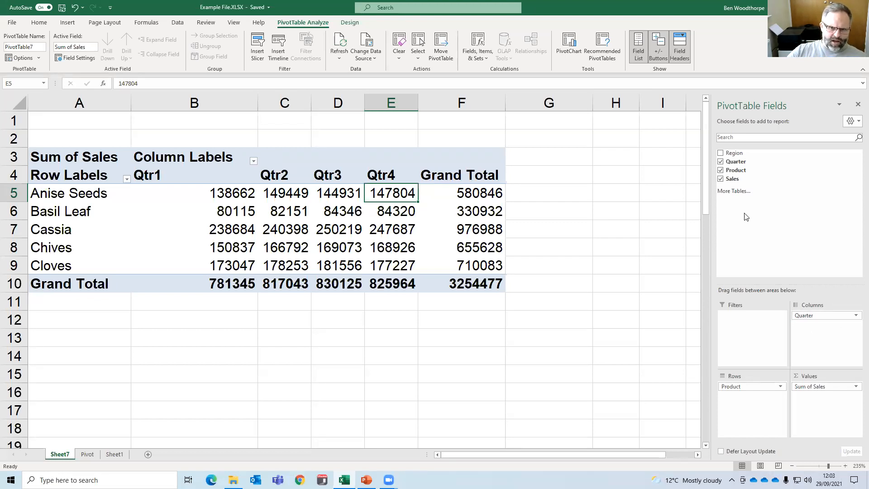
{"action": "left_click_drag", "start_coordinate": [734, 178], "coordinate": [819, 400]}
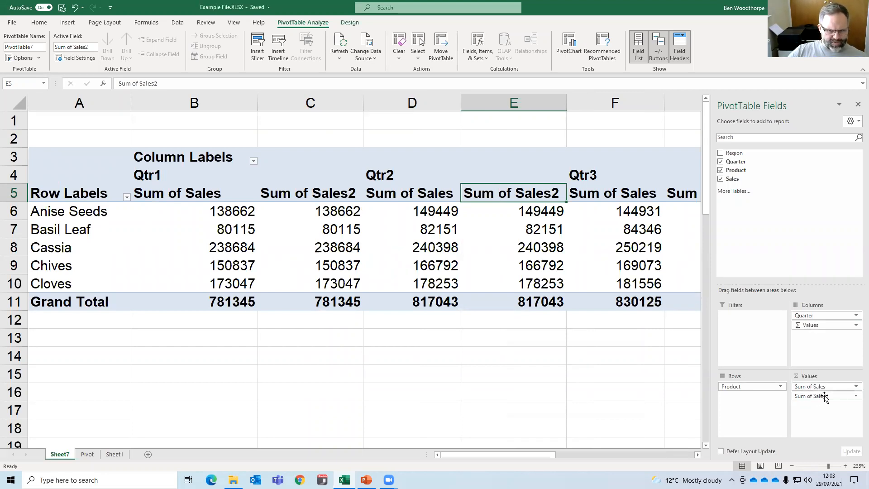
Summarize the second Sales value field by Average and compare it with the Qtr1 sales sums.
{"action": "left_click_drag", "start_coordinate": [201, 194], "coordinate": [207, 288]}
{"action": "left_click", "coordinate": [286, 187]}
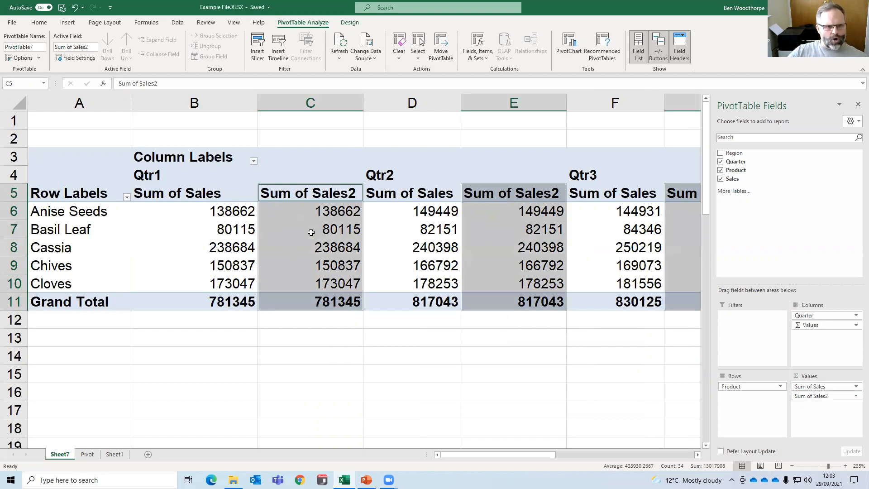
{"action": "left_click", "coordinate": [856, 397]}
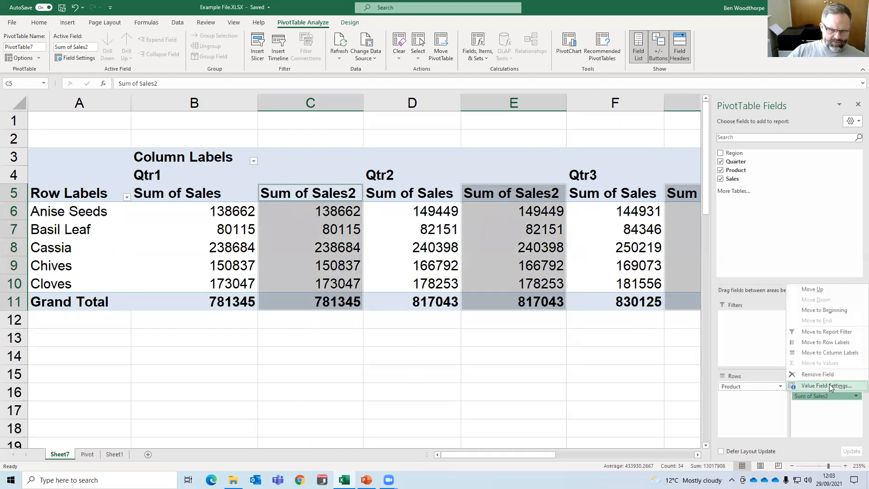
{"action": "left_click", "coordinate": [826, 386]}
{"action": "left_click", "coordinate": [580, 219]}
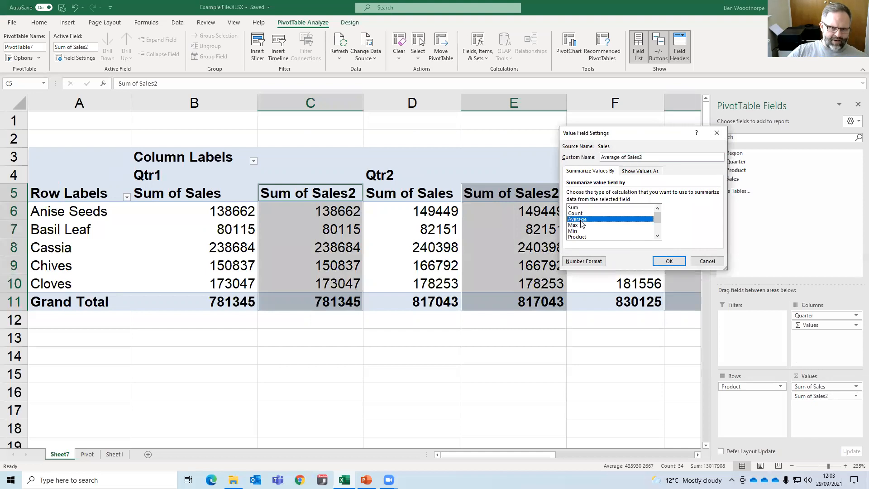
{"action": "left_click", "coordinate": [661, 263]}
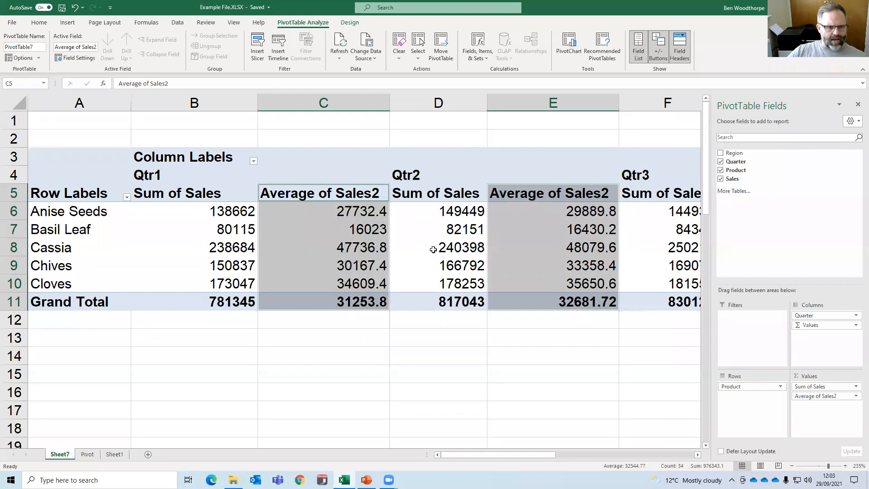
{"action": "left_click", "coordinate": [245, 210]}
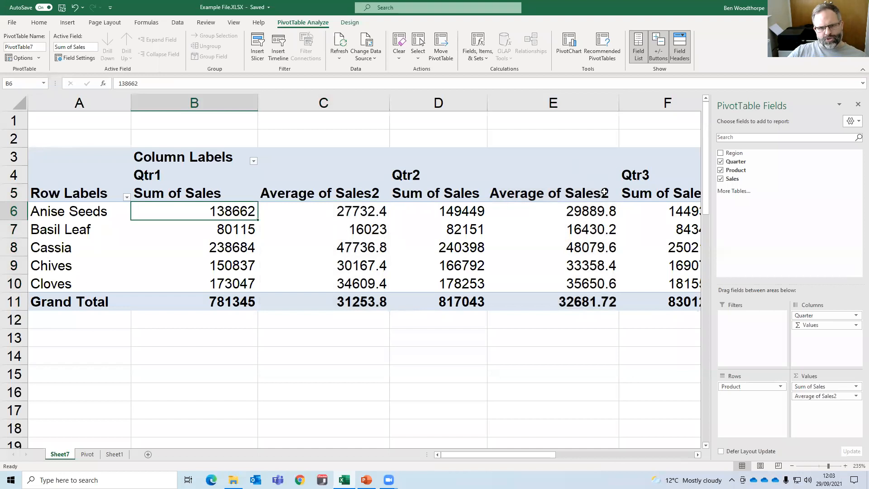
{"action": "left_click_drag", "start_coordinate": [214, 192], "coordinate": [232, 283]}
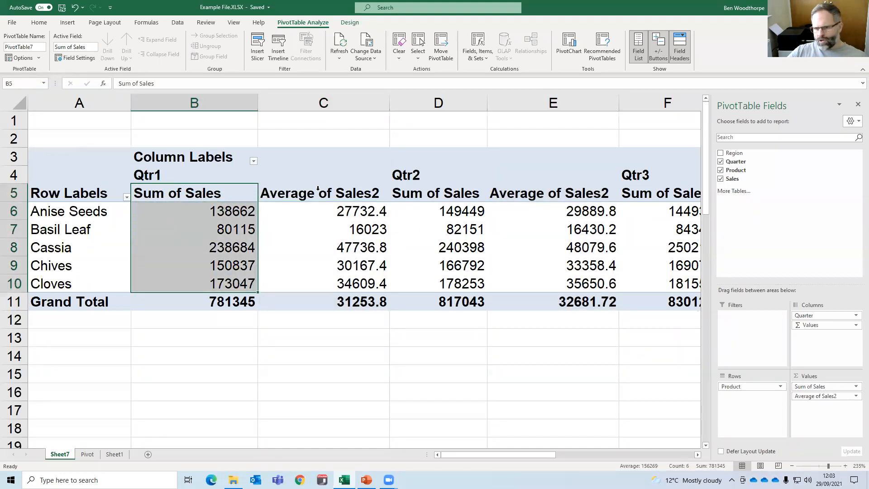
Add Sales to the values a third time and show that field as % of Grand Total.
{"action": "left_click_drag", "start_coordinate": [733, 179], "coordinate": [837, 407]}
{"action": "left_click", "coordinate": [857, 406]}
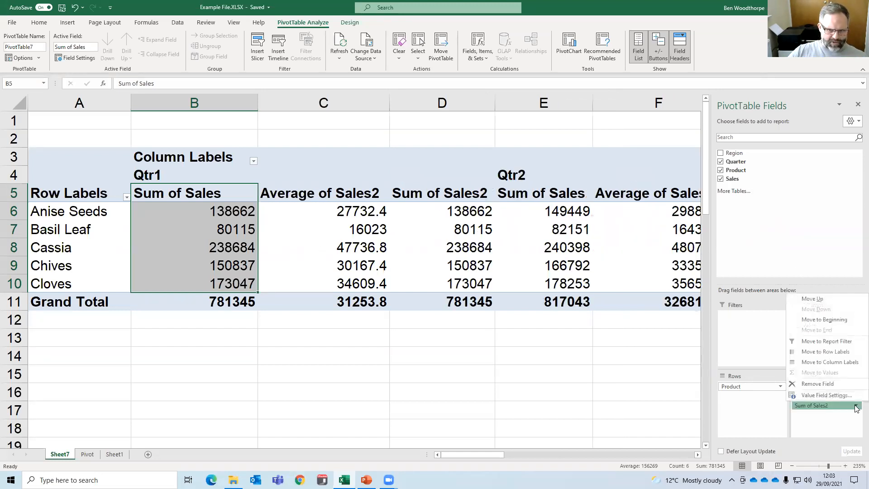
{"action": "left_click", "coordinate": [822, 396]}
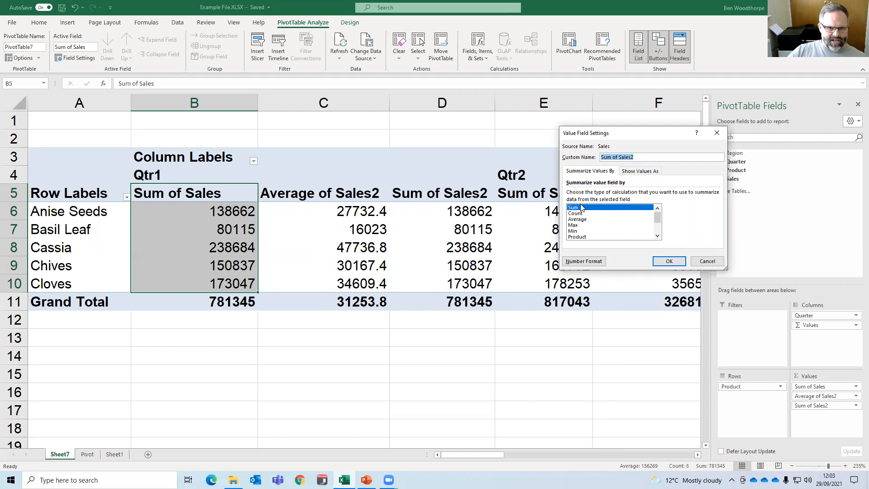
{"action": "left_click", "coordinate": [629, 172]}
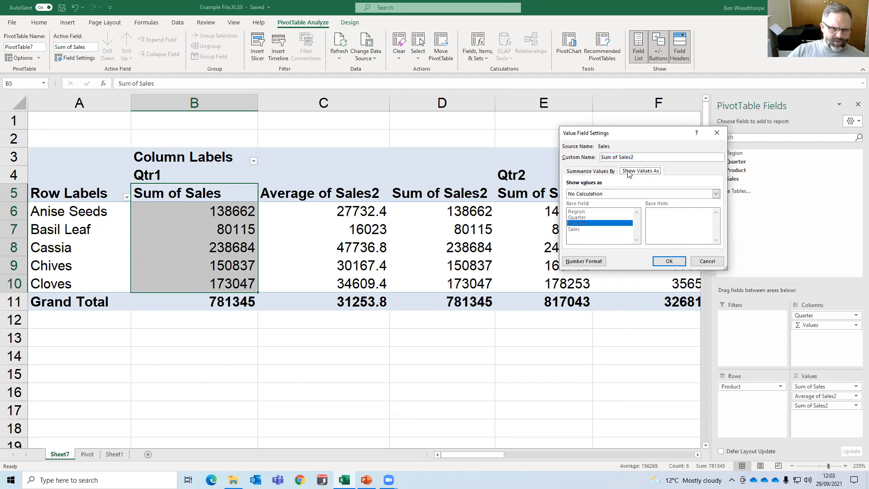
{"action": "left_click", "coordinate": [609, 193]}
{"action": "left_click", "coordinate": [600, 206]}
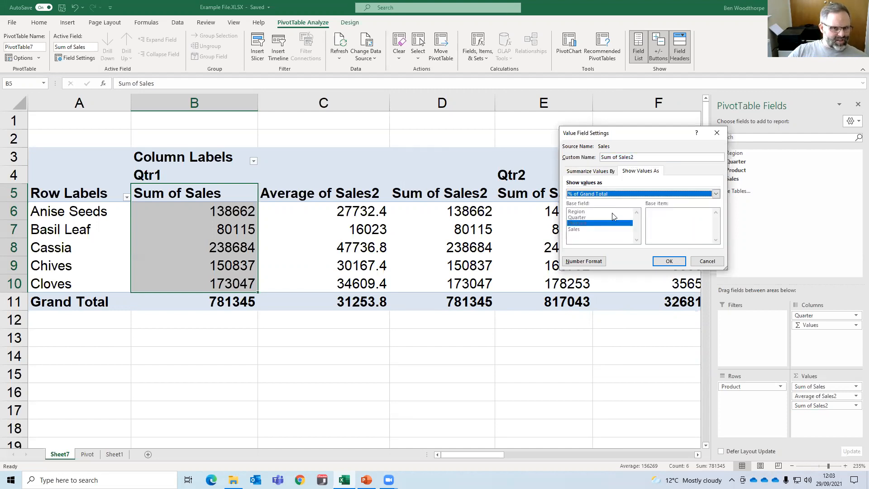
{"action": "left_click", "coordinate": [669, 262]}
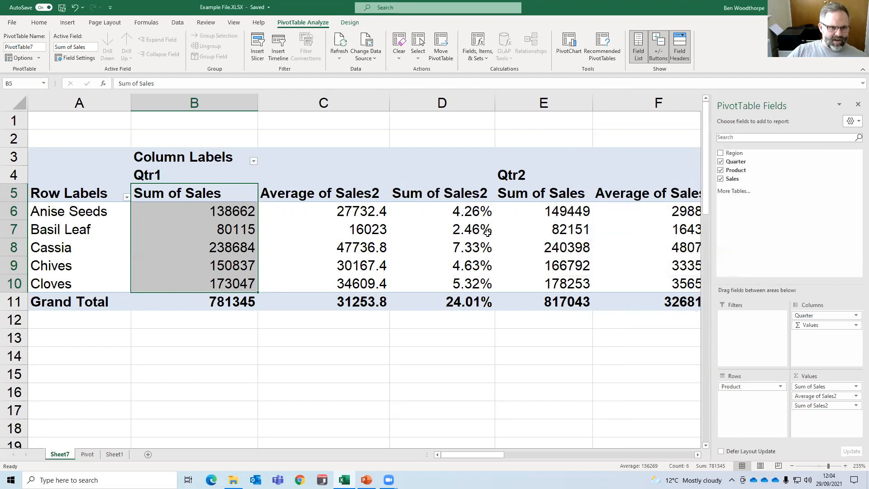
{"action": "left_click", "coordinate": [236, 224]}
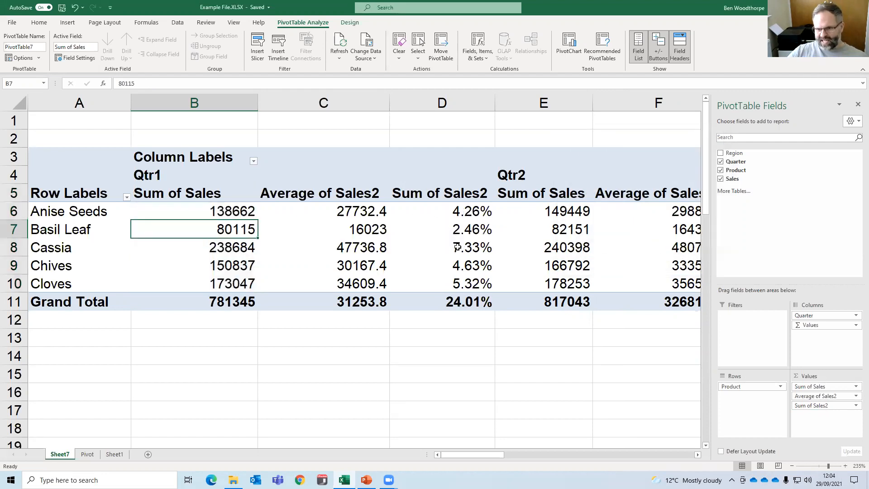
{"action": "mouse_move", "coordinate": [458, 248]}
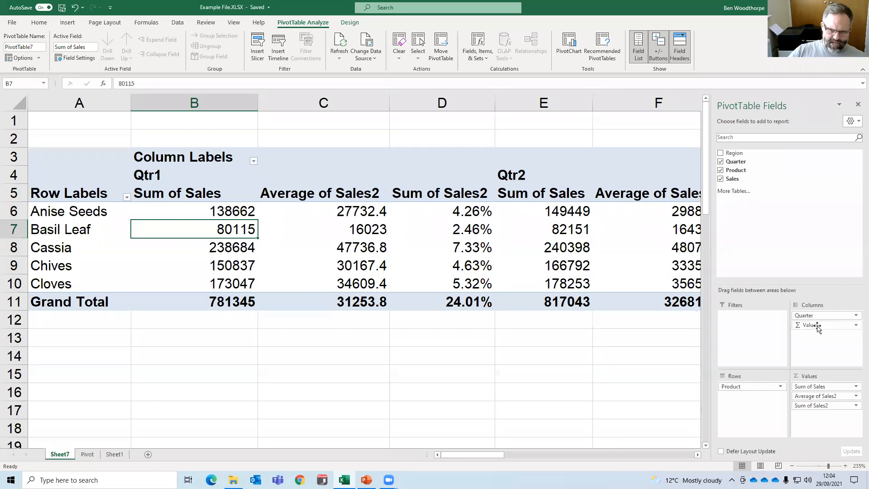
Move the Values field from the columns to the rows and place it above Product.
{"action": "left_click_drag", "start_coordinate": [819, 327], "coordinate": [754, 398]}
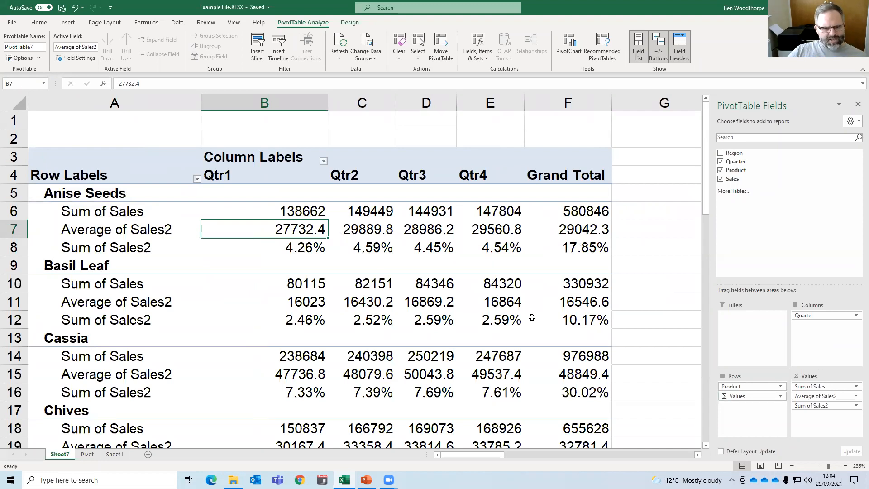
{"action": "mouse_move", "coordinate": [743, 397]}
{"action": "left_mouse_down"}
{"action": "mouse_move", "coordinate": [801, 322]}
{"action": "mouse_move", "coordinate": [779, 383]}
{"action": "mouse_move", "coordinate": [754, 395]}
{"action": "left_mouse_up"}
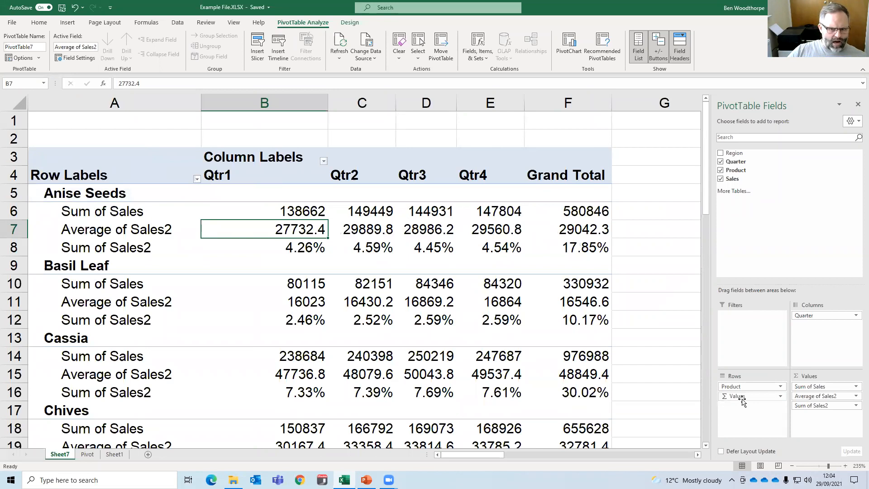
{"action": "left_click_drag", "start_coordinate": [743, 397], "coordinate": [746, 384]}
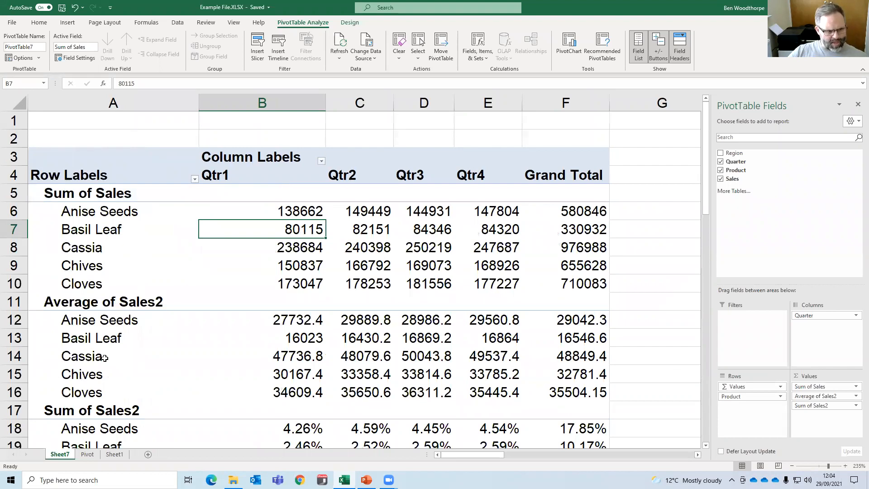
Move the Values field below Product in the PivotTable rows so the measures are grouped under each product.
{"action": "scroll", "coordinate": [105, 358], "scroll_direction": "down", "scroll_amount": 3}
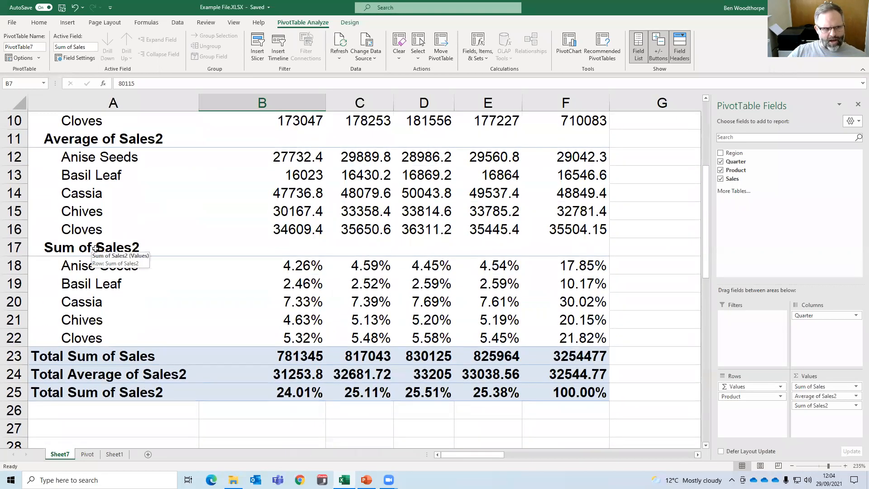
{"action": "scroll", "coordinate": [118, 309], "scroll_direction": "up", "scroll_amount": 1}
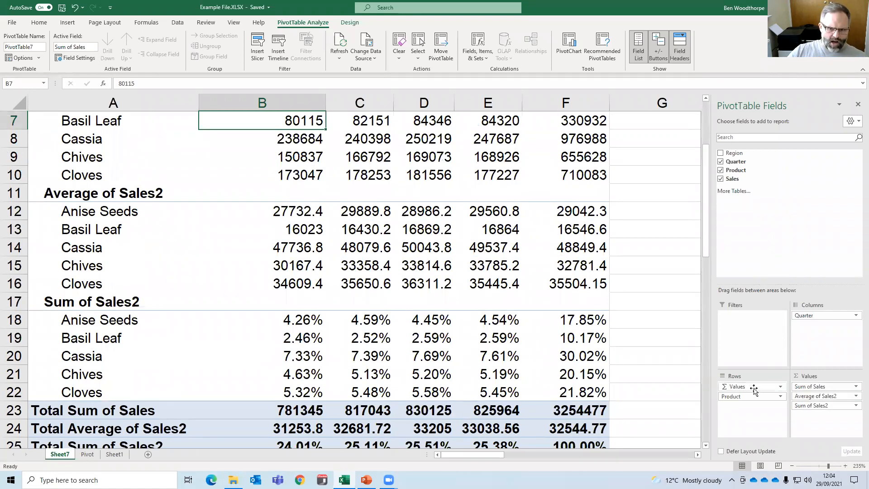
{"action": "left_click_drag", "start_coordinate": [753, 390], "coordinate": [756, 407]}
{"action": "scroll", "coordinate": [305, 264], "scroll_direction": "up", "scroll_amount": 2}
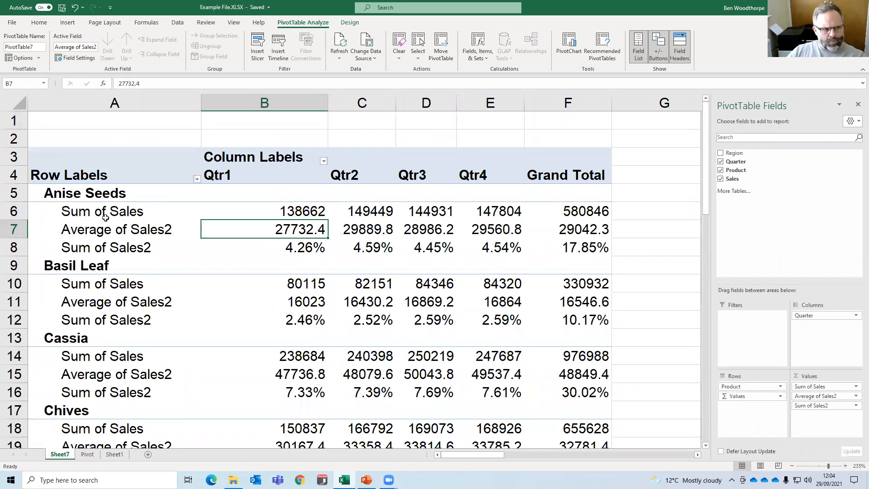
Rename the Sum of Sales row label under Anise Seeds to "Total Sales 2021".
{"action": "left_click", "coordinate": [132, 212]}
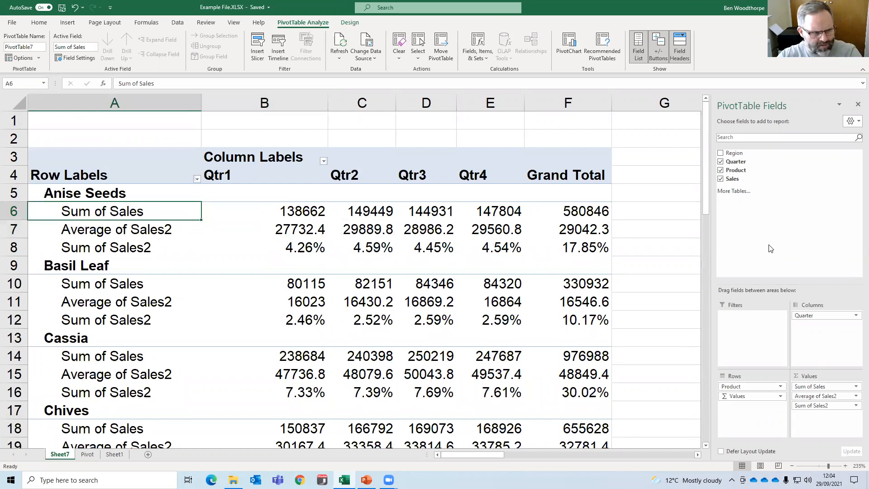
{"action": "type", "text": "Total "}
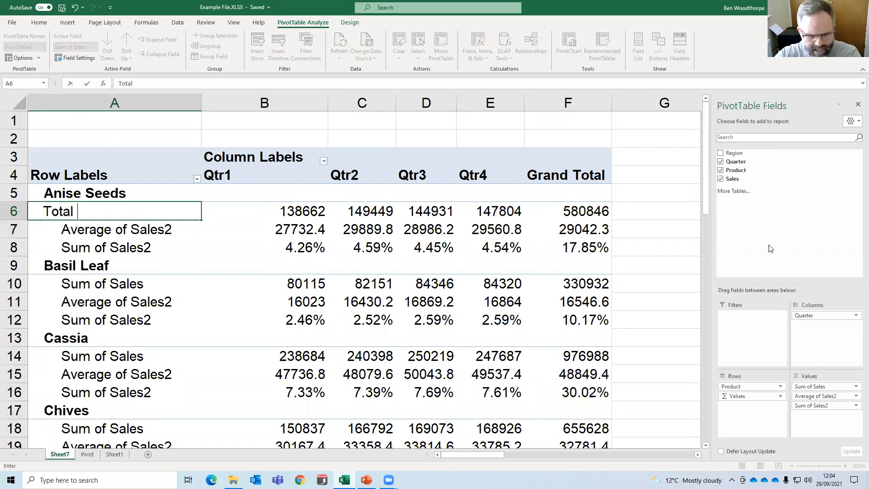
{"action": "type", "text": "Sal"}
{"action": "key", "text": "BackSpace"}
{"action": "type", "text": "ales "}
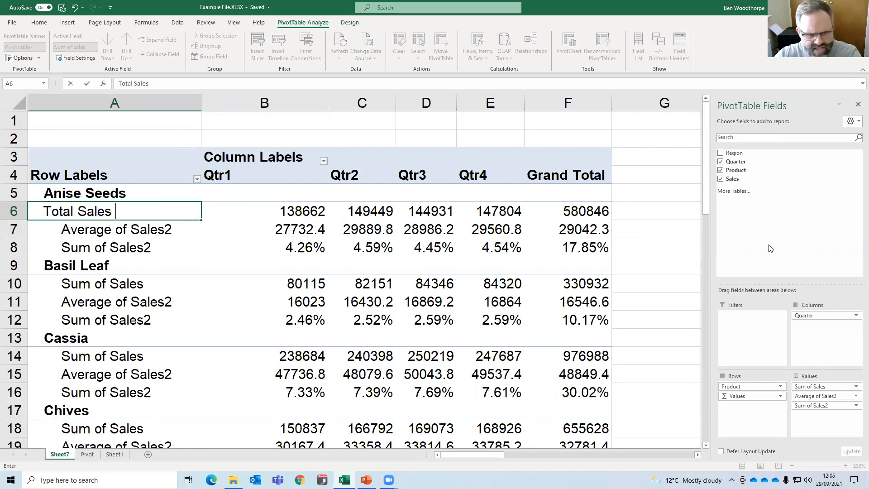
{"action": "type", "text": "2021"}
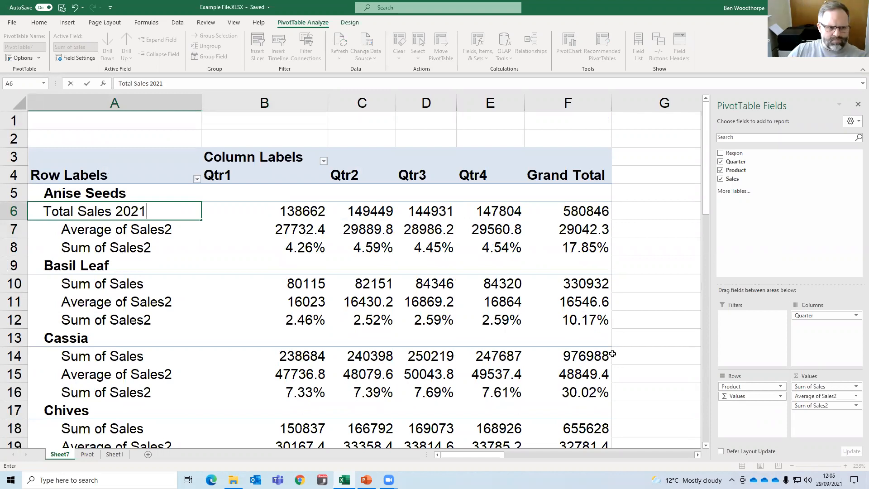
Rename the Average of Sales2 row label under Anise Seeds to "Average Sales 2021".
{"action": "left_click", "coordinate": [160, 230]}
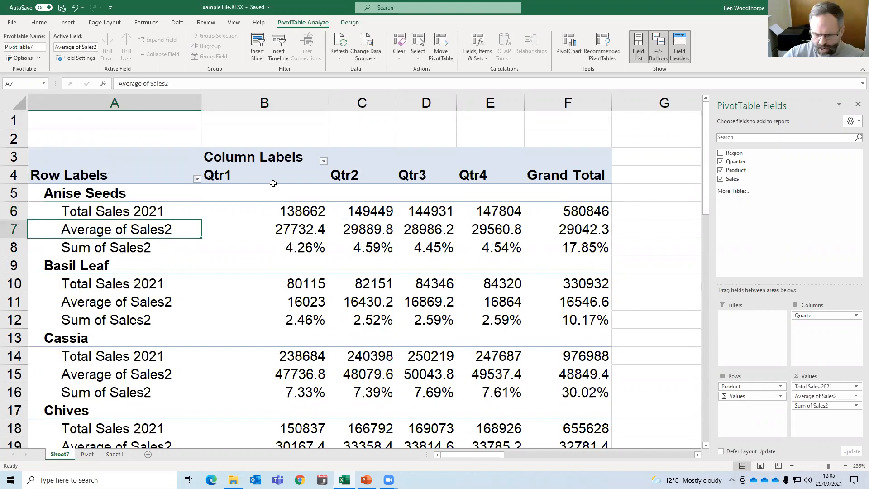
{"action": "type", "text": "Average Sa"}
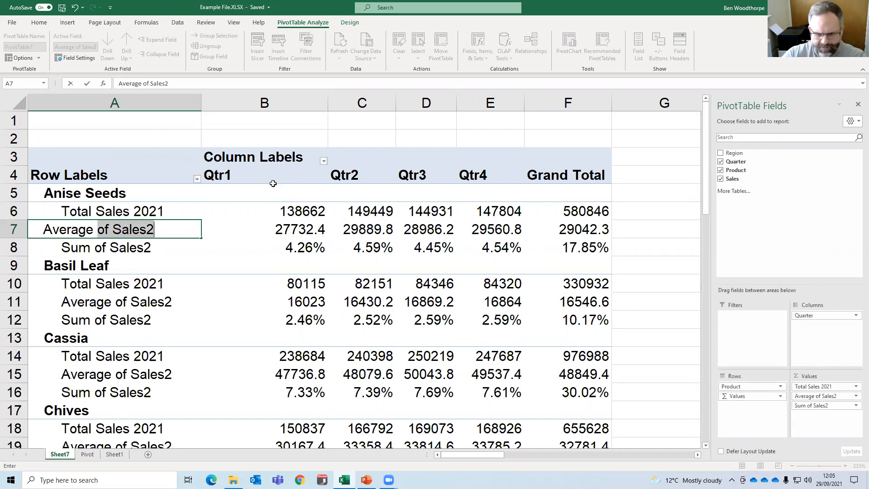
{"action": "type", "text": "les 2021"}
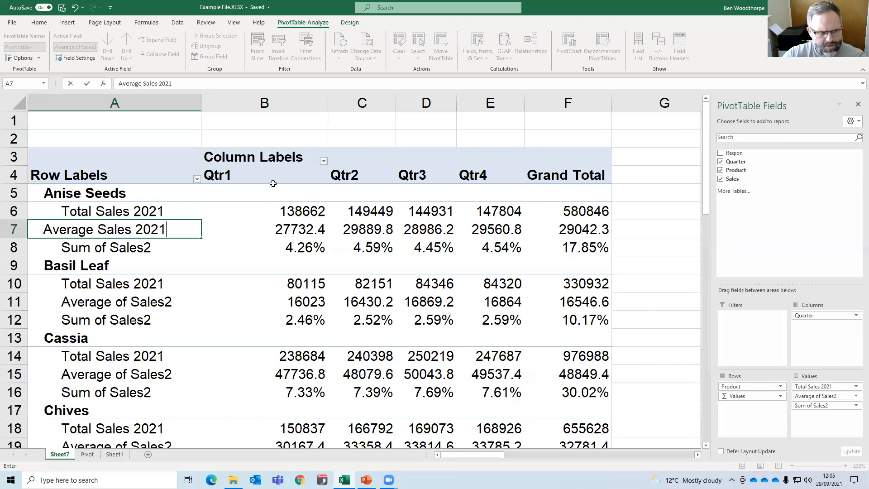
{"action": "key", "text": "Return"}
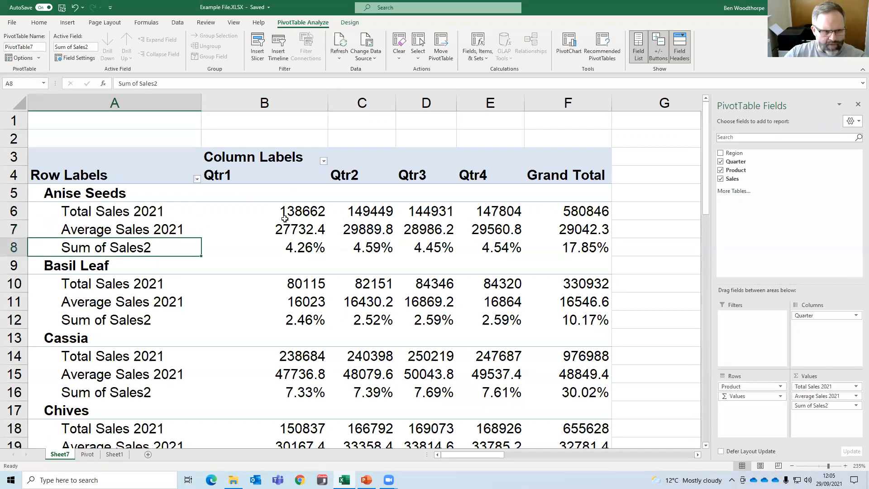
Rename the Sum of Sales2 percentage row label under Anise Seeds to "% of tot sales 2021".
{"action": "type", "text": "% "}
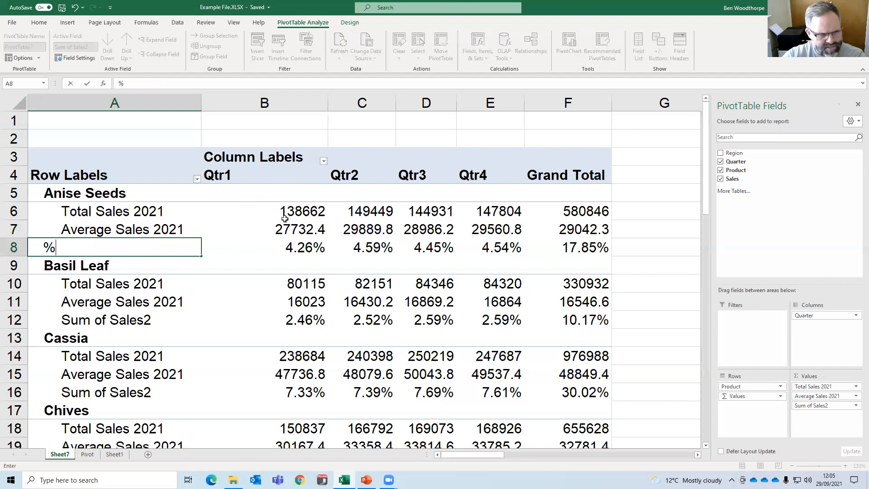
{"action": "type", "text": "of tot sales 20212"}
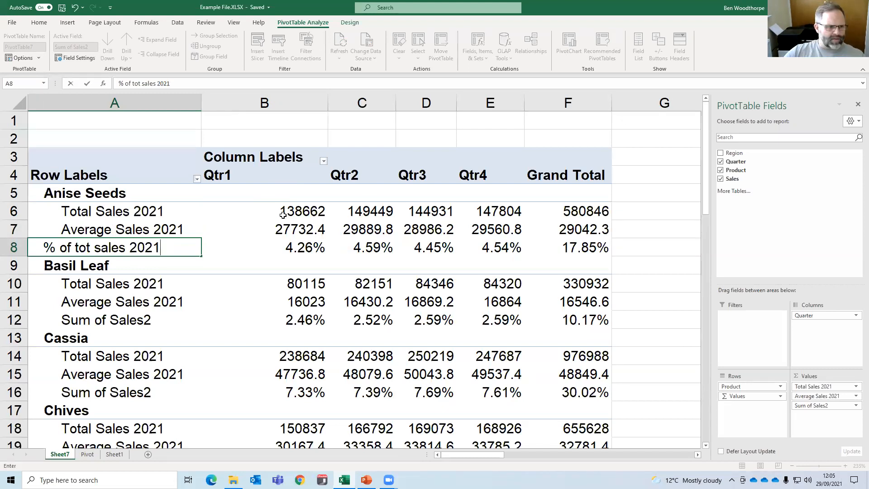
{"action": "left_click", "coordinate": [242, 281]}
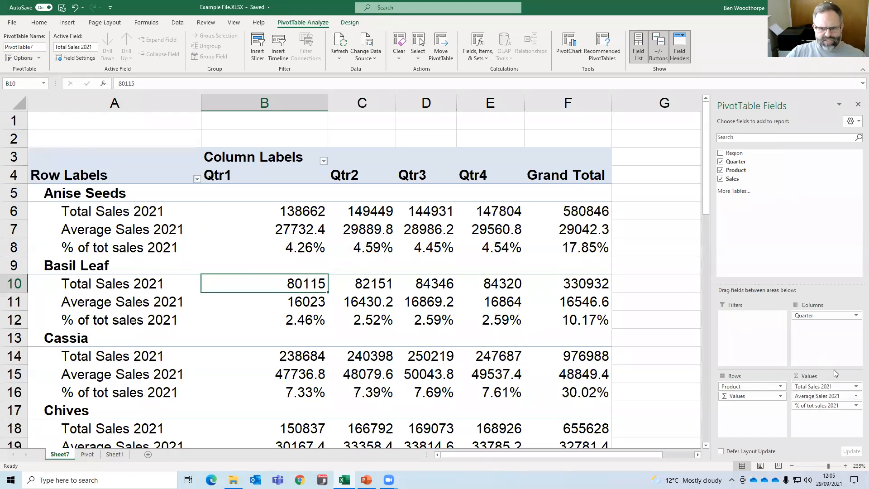
Check the custom name of the Total Sales 2021 field in its Value Field Settings and close them without changes.
{"action": "left_click", "coordinate": [856, 388]}
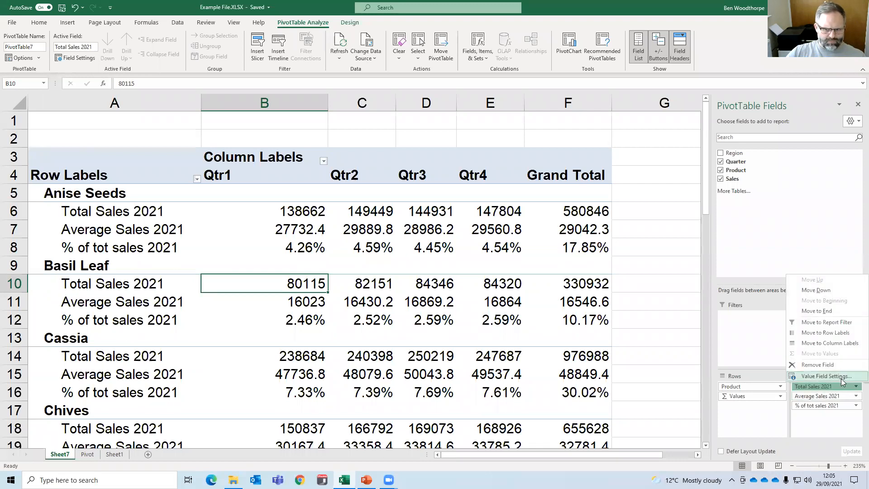
{"action": "left_click", "coordinate": [840, 379]}
{"action": "left_click", "coordinate": [642, 158]}
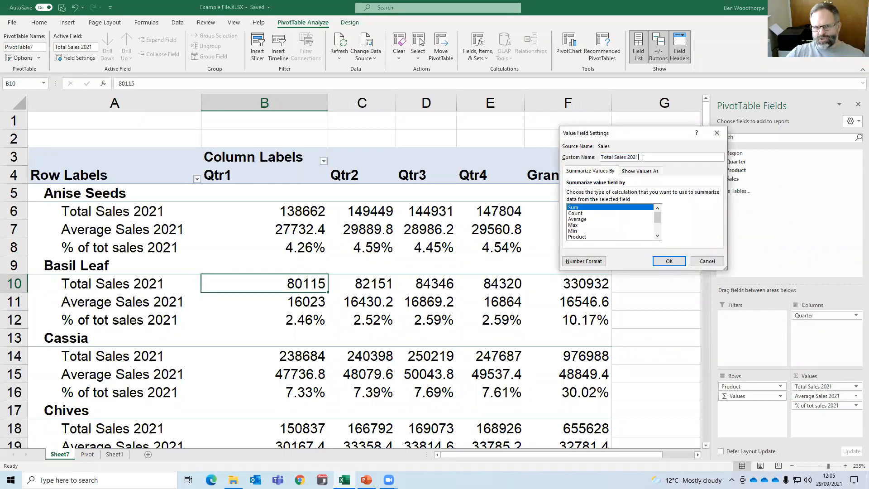
{"action": "left_click", "coordinate": [717, 134]}
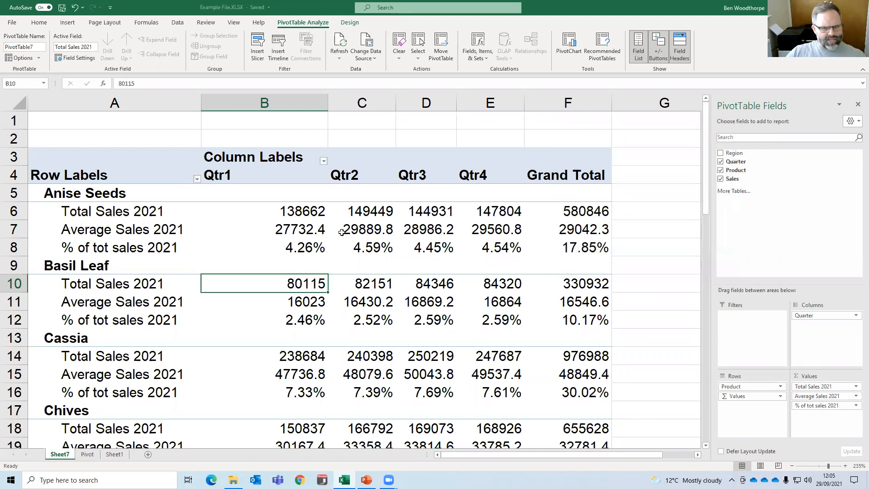
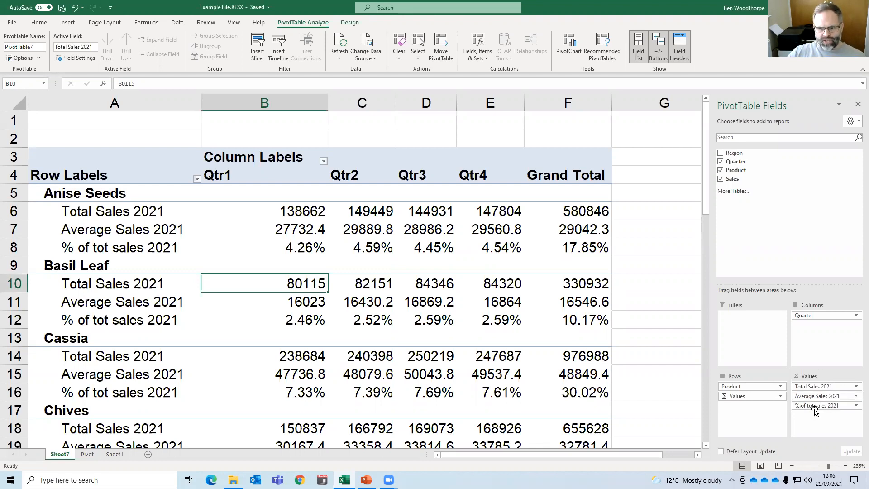
Remove the % of tot sales 2021 and Average Sales 2021 fields from the PivotTable's Values area.
{"action": "left_click_drag", "start_coordinate": [816, 408], "coordinate": [652, 369]}
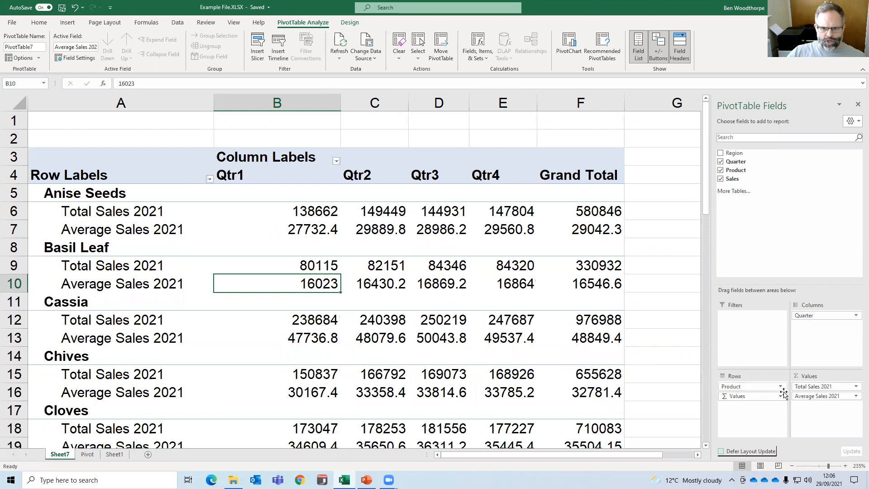
{"action": "left_click", "coordinate": [821, 397]}
{"action": "left_click_drag", "start_coordinate": [820, 399], "coordinate": [681, 337]}
Add the Sales field to the Values area a second time, then take this Sum of Sales entry out again.
{"action": "left_click_drag", "start_coordinate": [739, 179], "coordinate": [816, 398]}
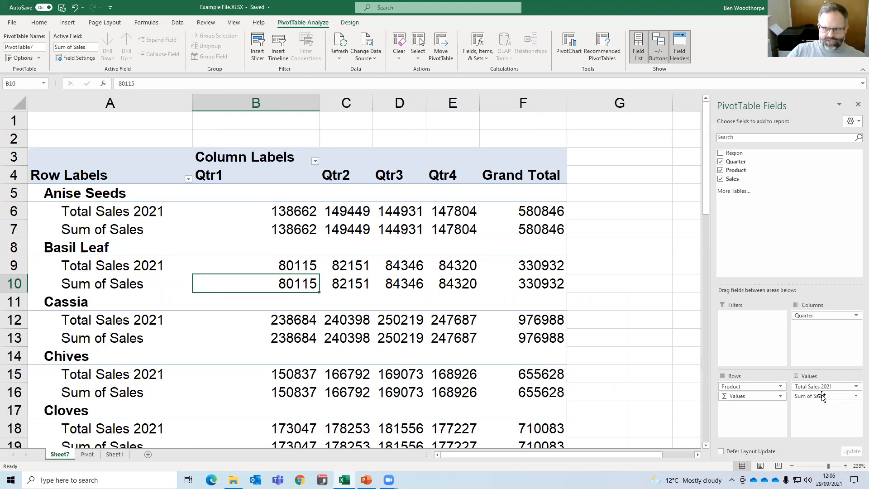
{"action": "mouse_move", "coordinate": [823, 397]}
{"action": "left_mouse_down"}
{"action": "mouse_move", "coordinate": [621, 291]}
{"action": "mouse_move", "coordinate": [830, 407]}
{"action": "mouse_move", "coordinate": [823, 403]}
{"action": "left_mouse_up"}
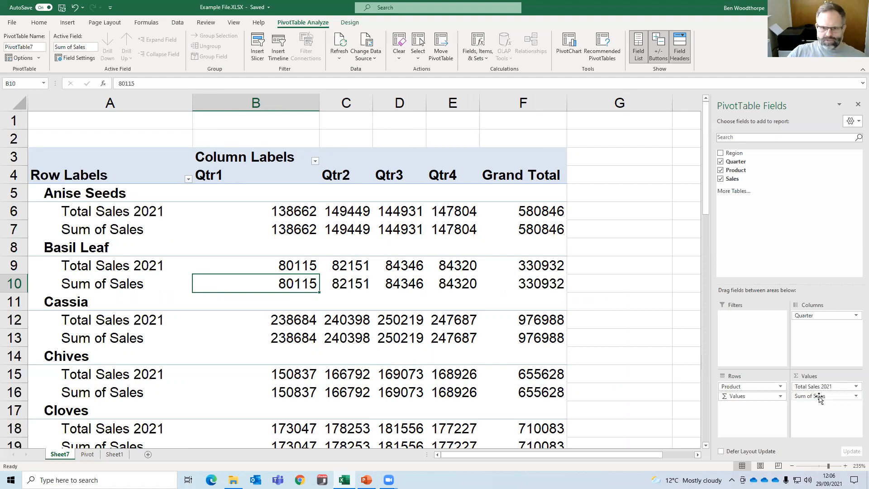
{"action": "left_click_drag", "start_coordinate": [820, 397], "coordinate": [646, 336]}
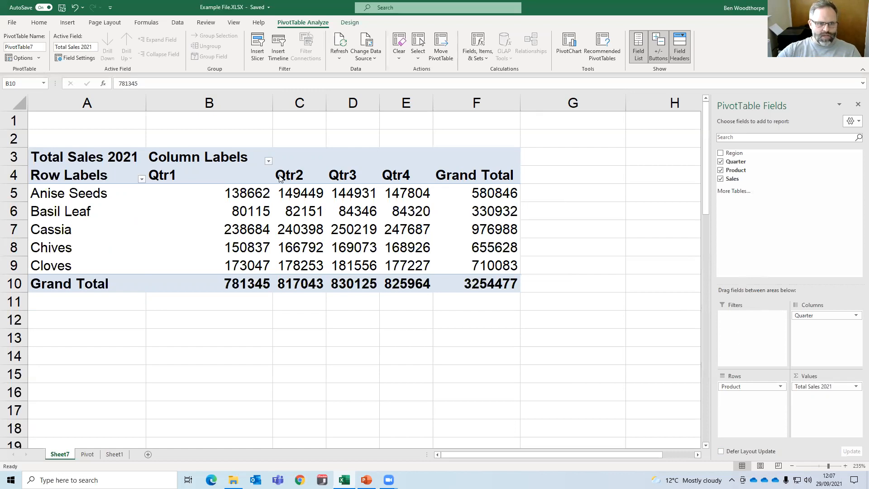
{"action": "left_click", "coordinate": [268, 161]}
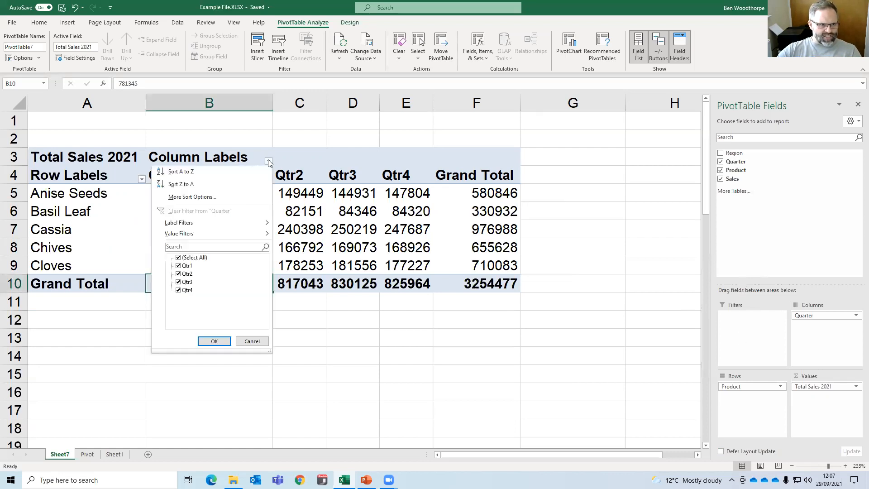
{"action": "left_click", "coordinate": [143, 182]}
{"action": "left_click", "coordinate": [143, 182]}
{"action": "left_click", "coordinate": [143, 182]}
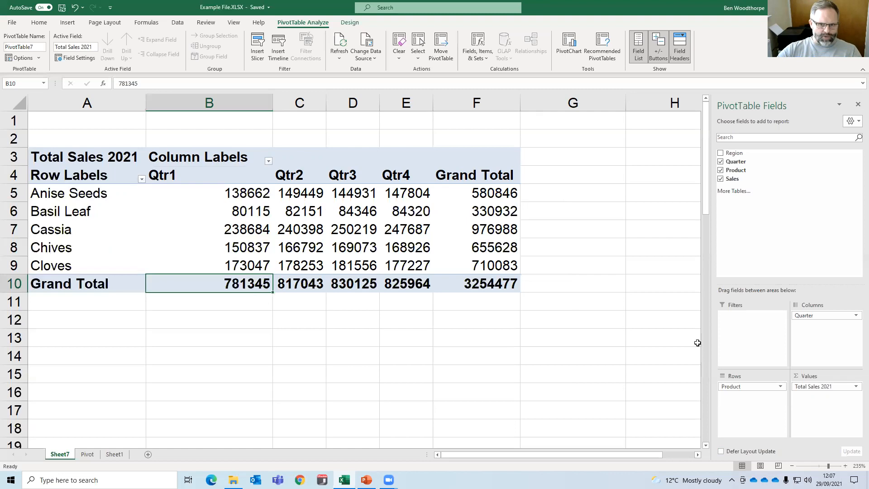
Filter the PivotTable's column labels to show only Qtr2 and Qtr4.
{"action": "left_click", "coordinate": [268, 162]}
{"action": "left_click", "coordinate": [178, 258]}
{"action": "left_click", "coordinate": [179, 290]}
{"action": "left_click", "coordinate": [179, 274]}
{"action": "left_click", "coordinate": [215, 341]}
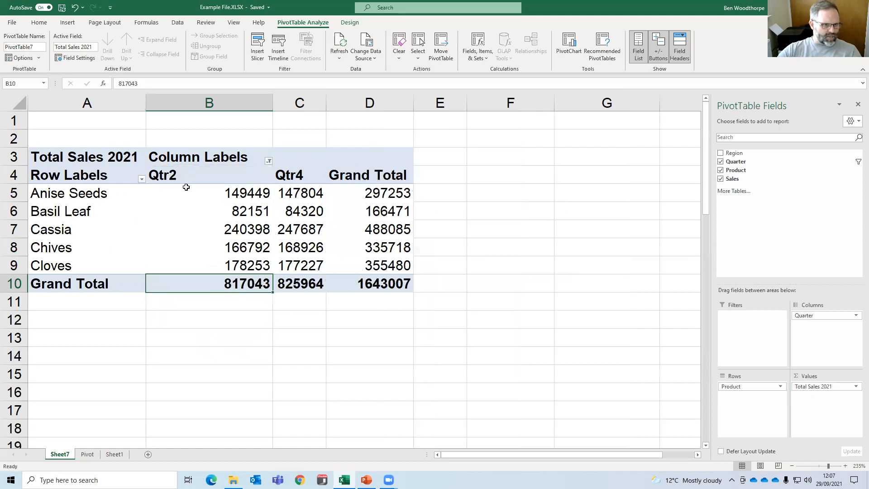
Reselect all quarters in the column labels filter.
{"action": "left_click", "coordinate": [269, 162]}
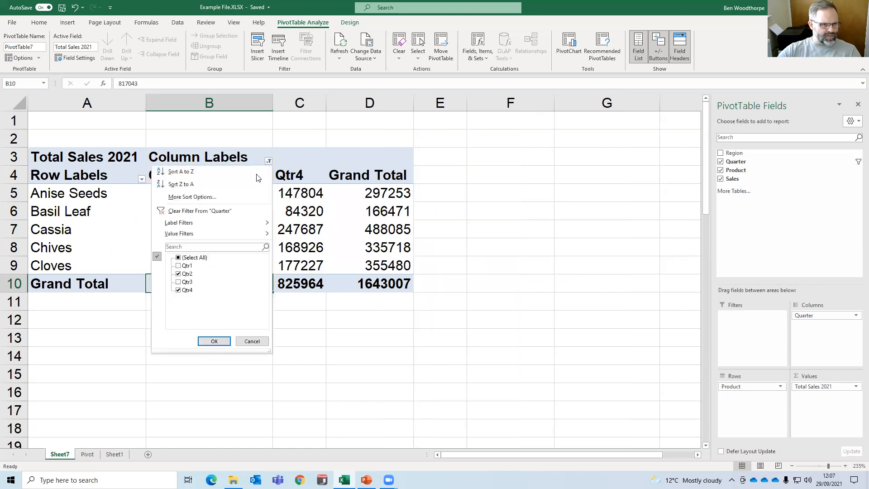
{"action": "left_click", "coordinate": [178, 258]}
{"action": "left_click", "coordinate": [214, 341]}
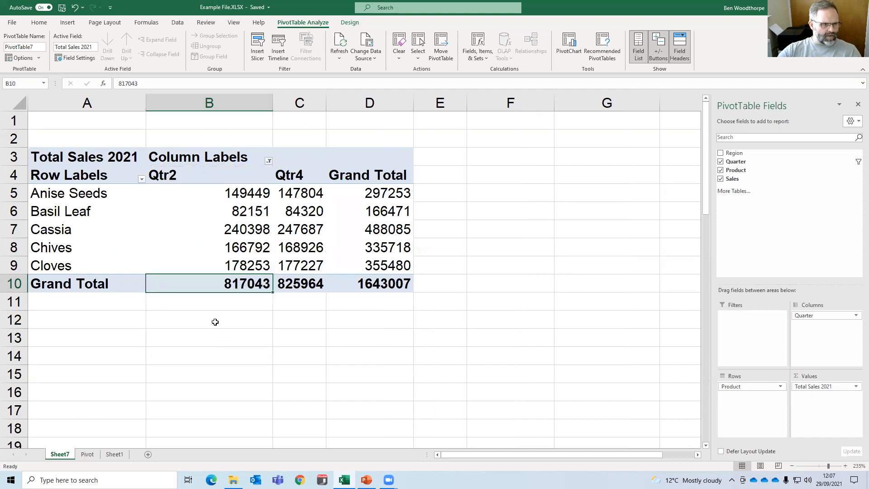
Filter the row labels to exclude the products Cassia and Cloves.
{"action": "left_click", "coordinate": [142, 178]}
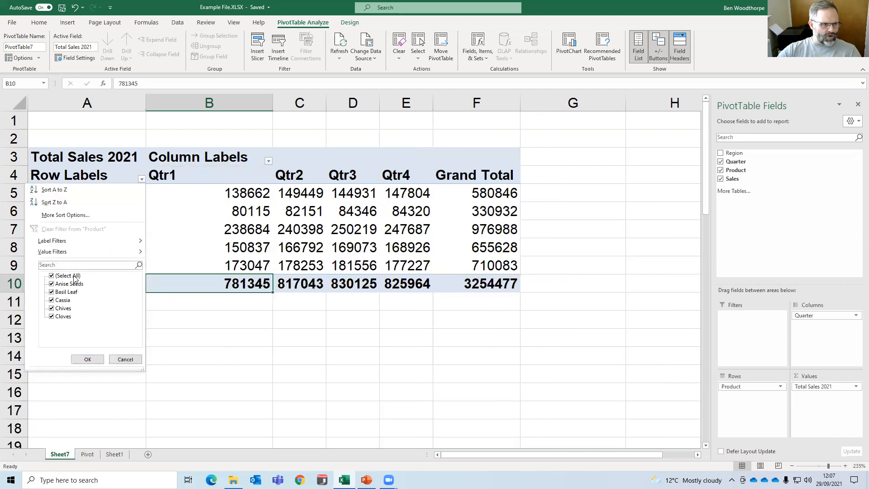
{"action": "left_click", "coordinate": [52, 301]}
{"action": "left_click", "coordinate": [52, 316]}
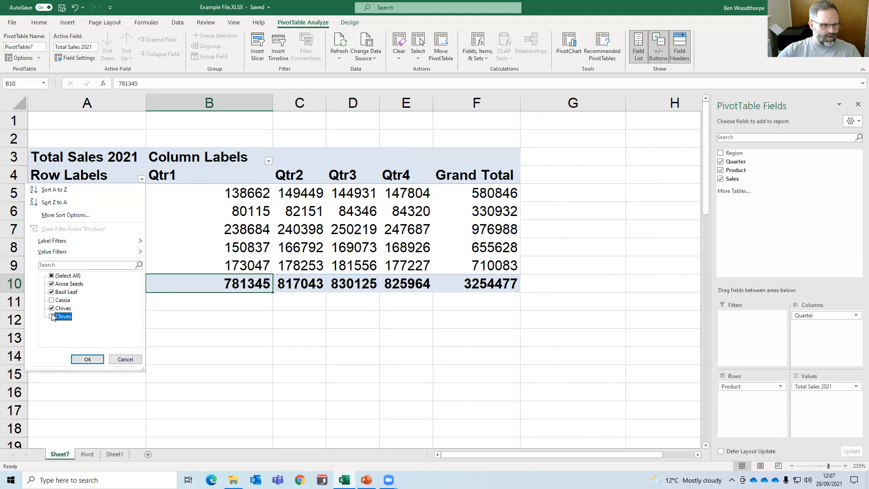
{"action": "left_click", "coordinate": [97, 362]}
Reselect all products in the row labels filter.
{"action": "left_click", "coordinate": [143, 179]}
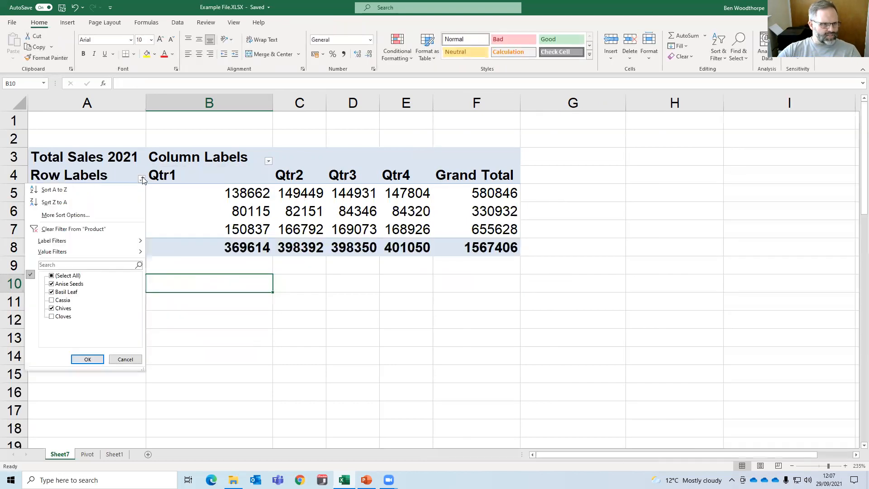
{"action": "left_click", "coordinate": [51, 276]}
{"action": "left_click", "coordinate": [88, 360]}
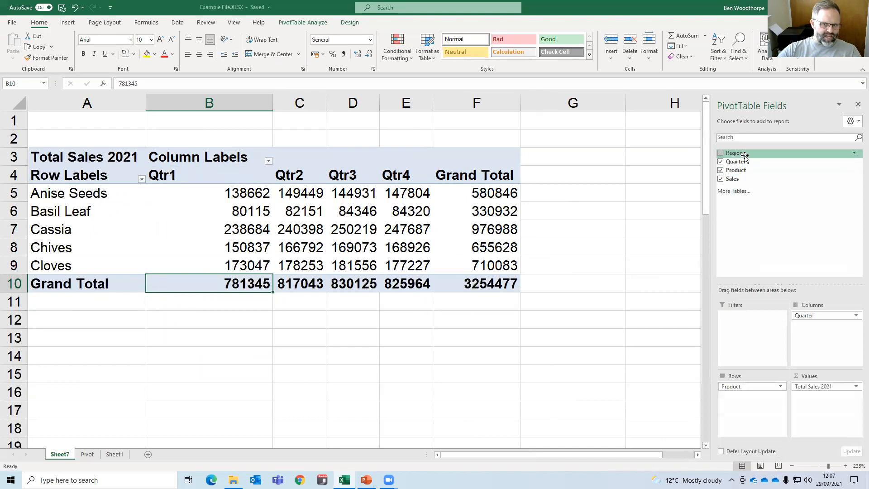
Add the Region field to the PivotTable's Filters area.
{"action": "left_click_drag", "start_coordinate": [745, 157], "coordinate": [769, 189]}
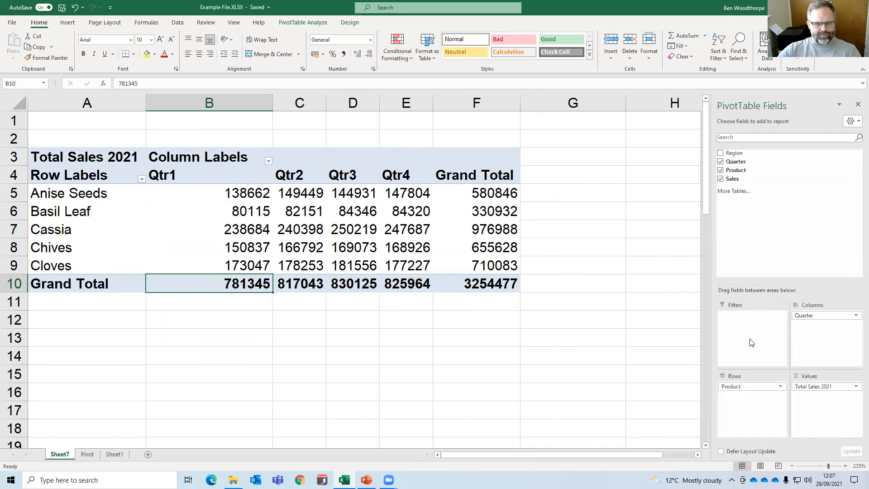
{"action": "left_click_drag", "start_coordinate": [87, 123], "coordinate": [245, 130]}
{"action": "left_click", "coordinate": [189, 121]}
{"action": "left_click", "coordinate": [98, 120]}
{"action": "left_click", "coordinate": [232, 246]}
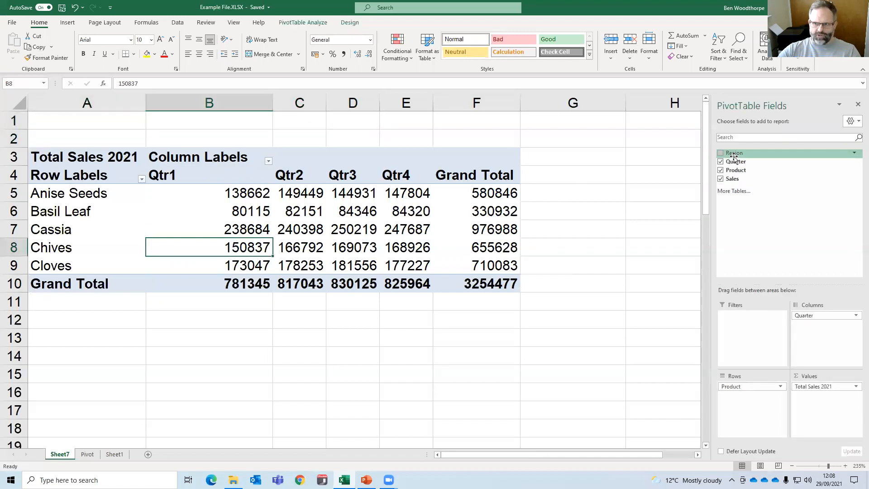
{"action": "left_click_drag", "start_coordinate": [735, 158], "coordinate": [754, 329]}
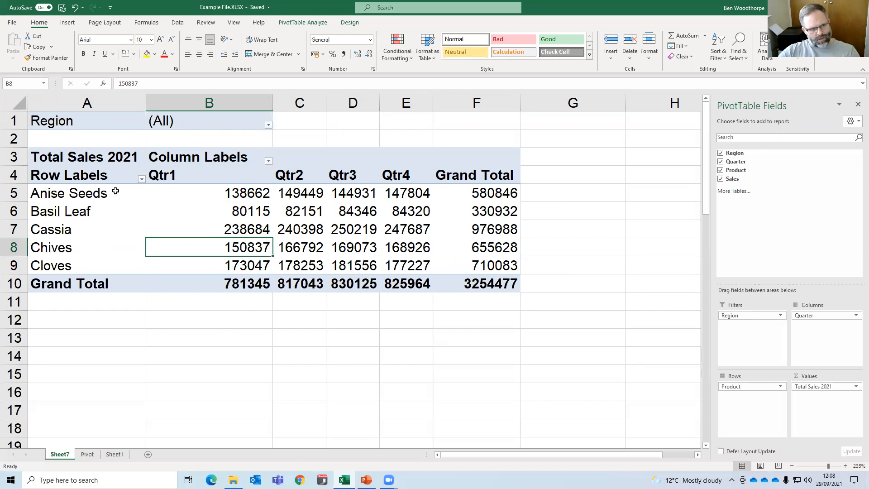
Set the Region report filter above the PivotTable to North.
{"action": "left_click", "coordinate": [299, 103]}
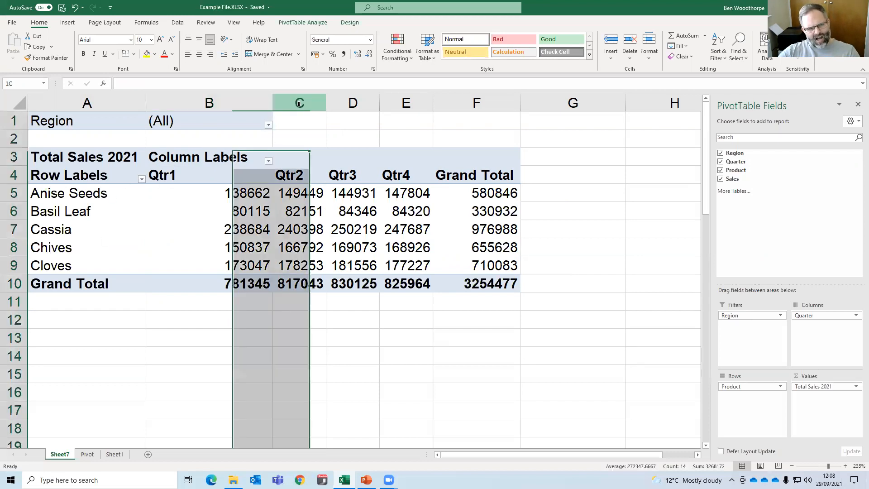
{"action": "left_click", "coordinate": [14, 229]}
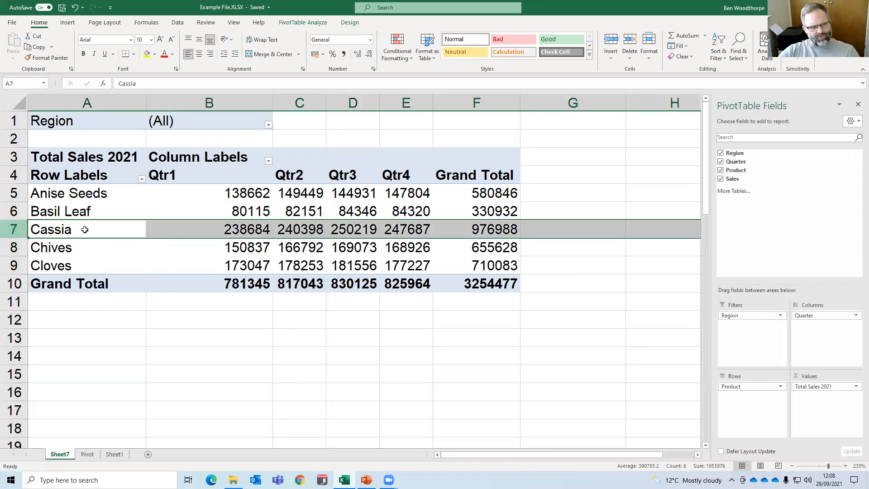
{"action": "left_click", "coordinate": [175, 116]}
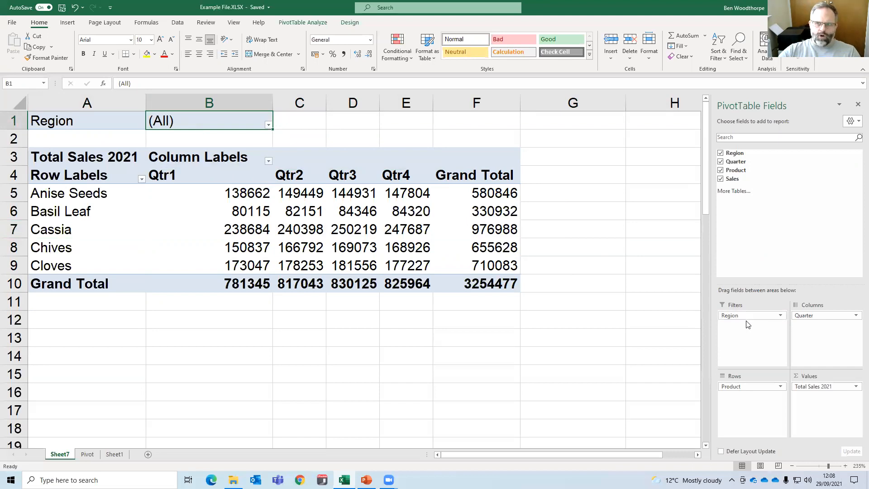
{"action": "left_click", "coordinate": [268, 125]}
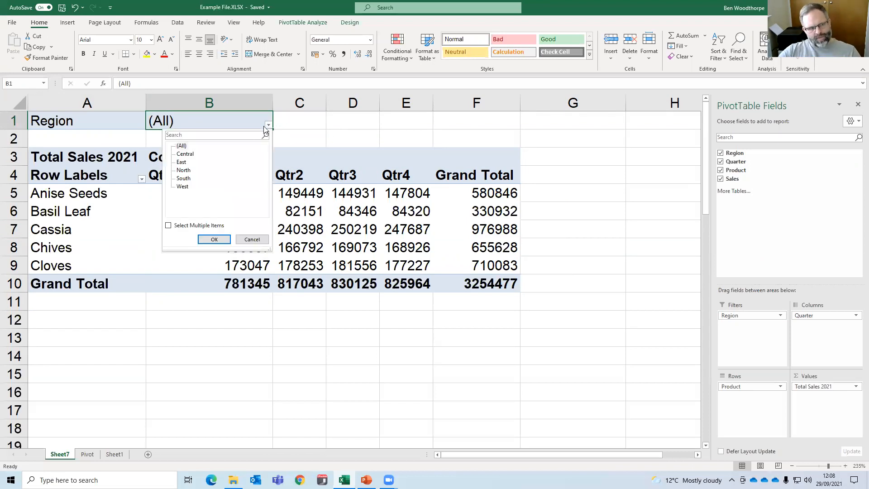
{"action": "left_click", "coordinate": [187, 173]}
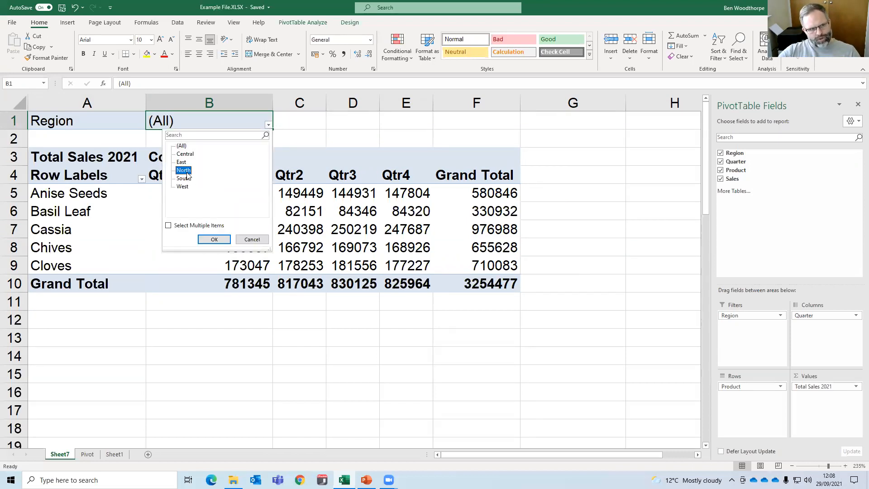
{"action": "left_click", "coordinate": [215, 239]}
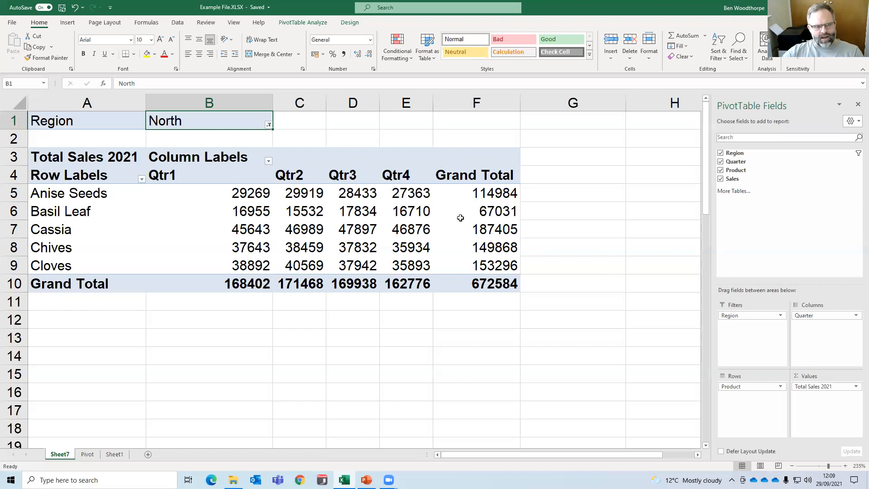
{"action": "left_click", "coordinate": [269, 161]}
{"action": "left_click", "coordinate": [269, 162]}
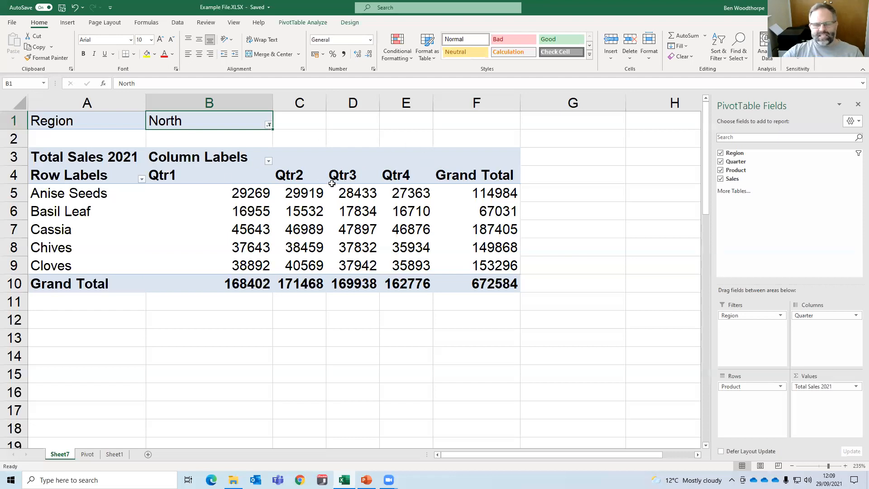
{"action": "left_click", "coordinate": [248, 165]}
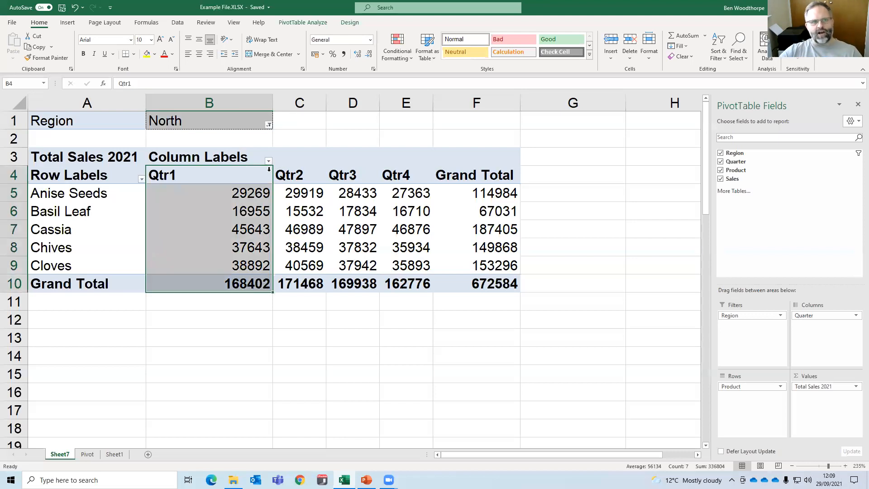
{"action": "left_click", "coordinate": [299, 165]}
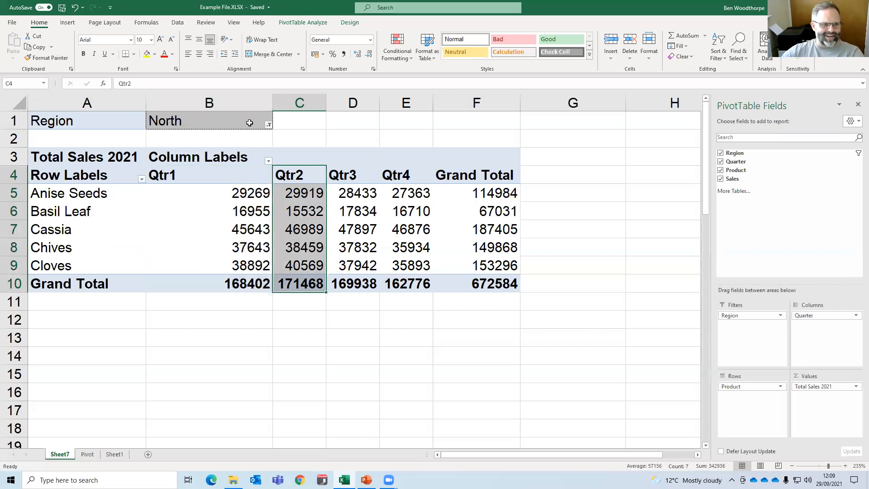
Allow multiple items in the Region filter and include Central and West along with North.
{"action": "left_click", "coordinate": [269, 125]}
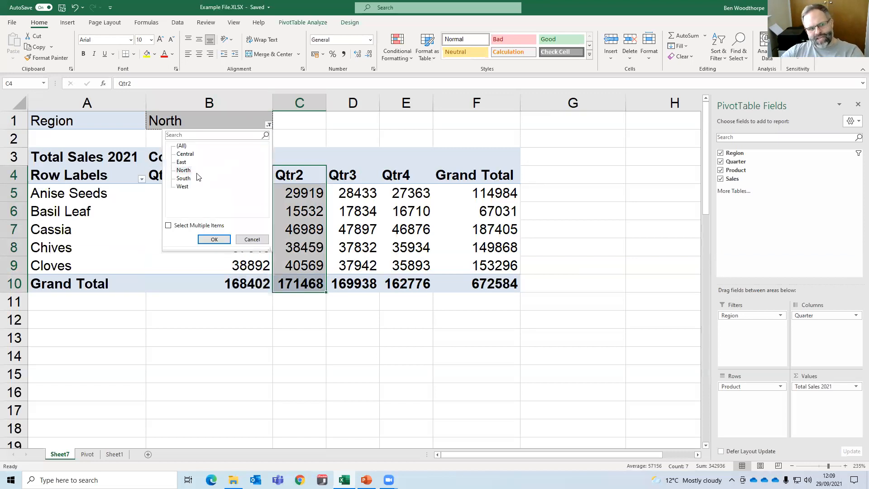
{"action": "left_click", "coordinate": [169, 226]}
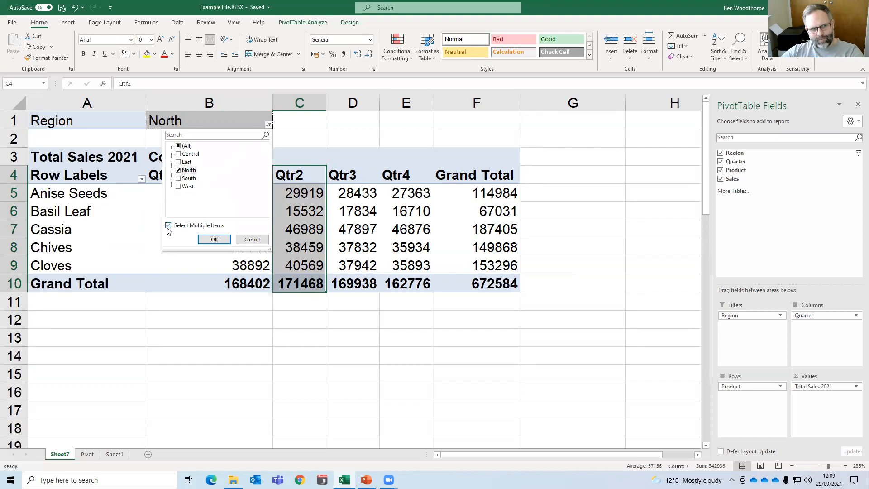
{"action": "left_click", "coordinate": [178, 186]}
{"action": "left_click", "coordinate": [178, 154]}
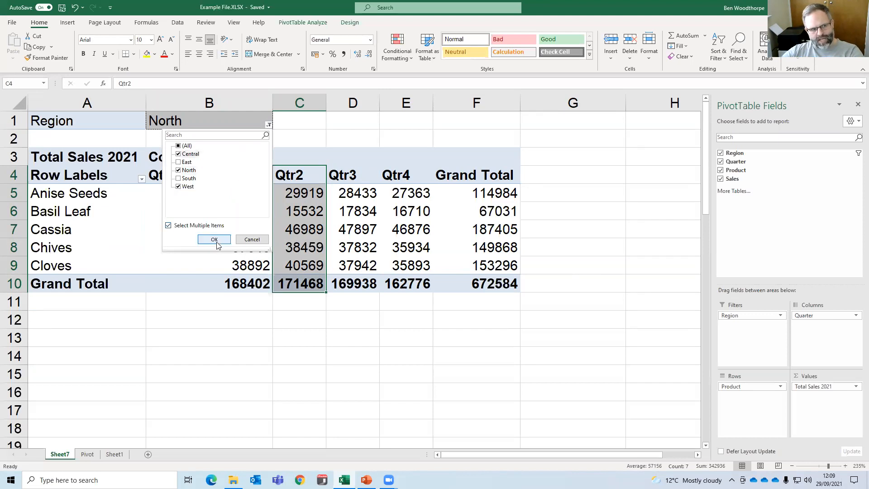
{"action": "left_click", "coordinate": [214, 239]}
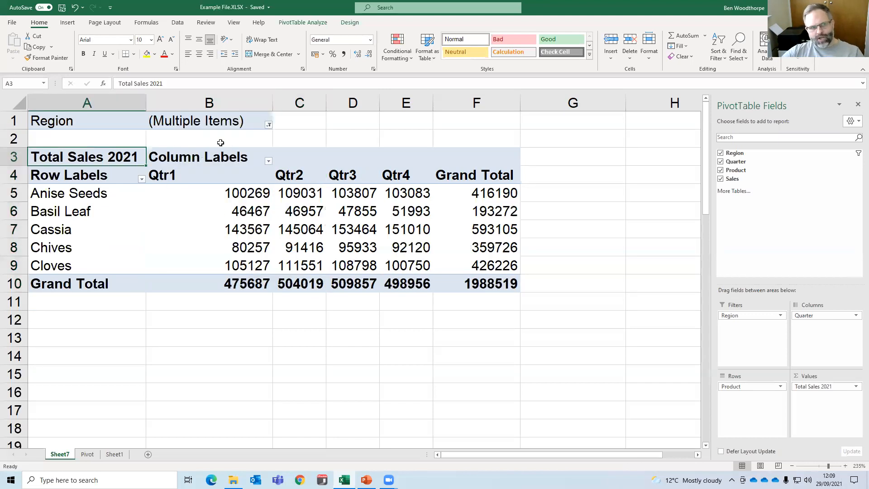
Reselect all regions in the Region report filter.
{"action": "left_click", "coordinate": [269, 125]}
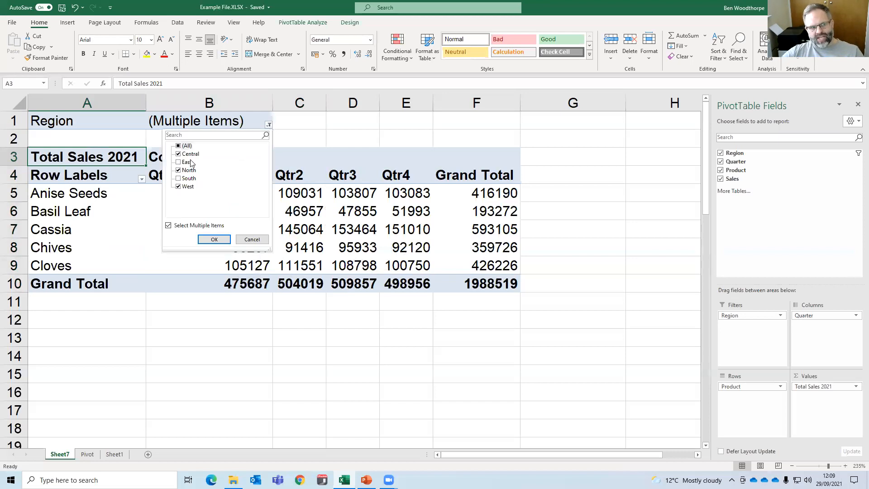
{"action": "left_click", "coordinate": [338, 221]}
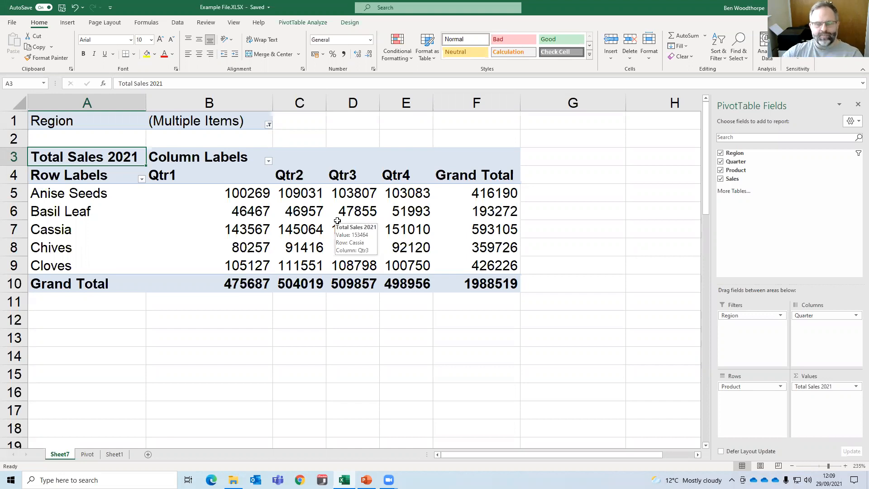
{"action": "left_click", "coordinate": [269, 127]}
{"action": "left_click", "coordinate": [178, 146]}
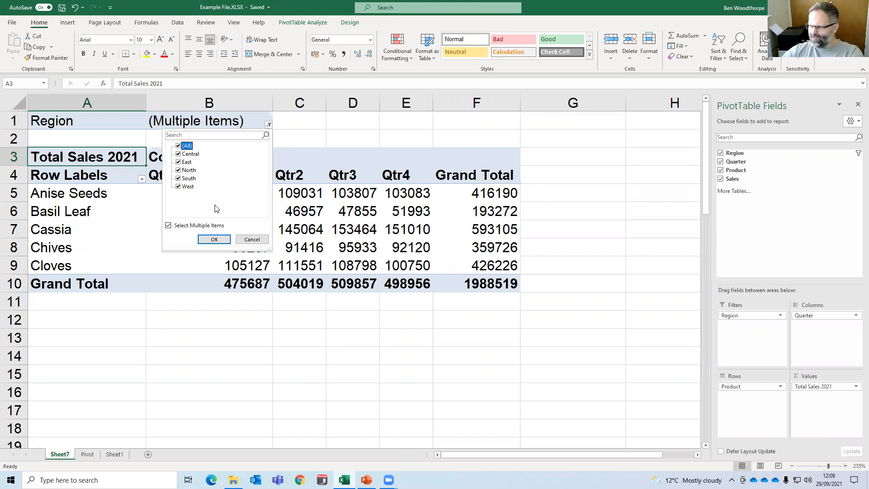
{"action": "left_click", "coordinate": [227, 244]}
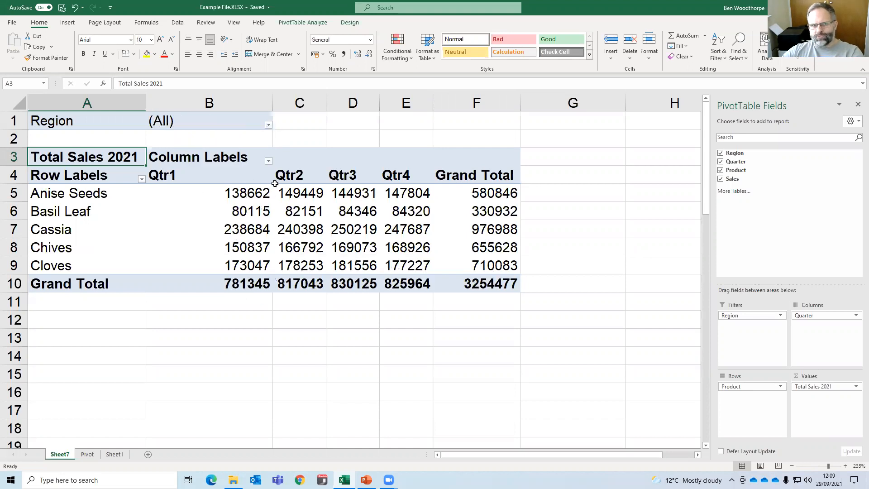
{"action": "left_click", "coordinate": [289, 228]}
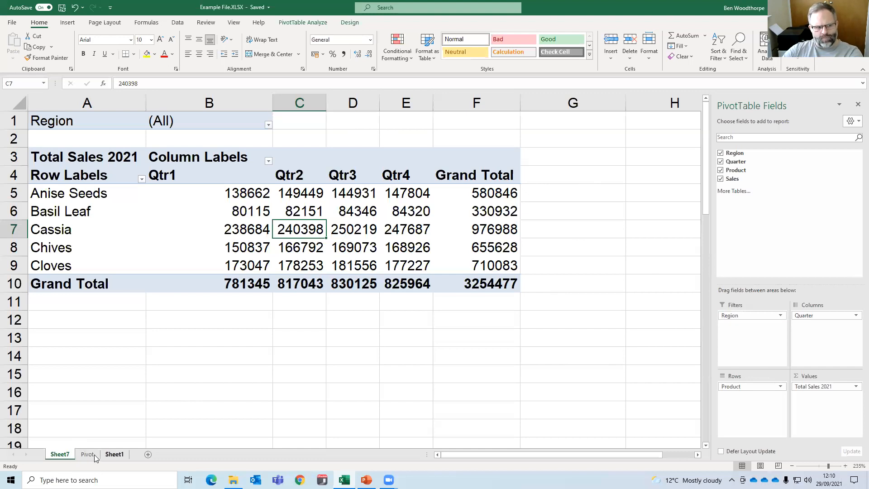
{"action": "scroll", "coordinate": [95, 169], "scroll_direction": "down", "scroll_amount": 1}
{"action": "scroll", "coordinate": [96, 215], "scroll_direction": "up", "scroll_amount": 1}
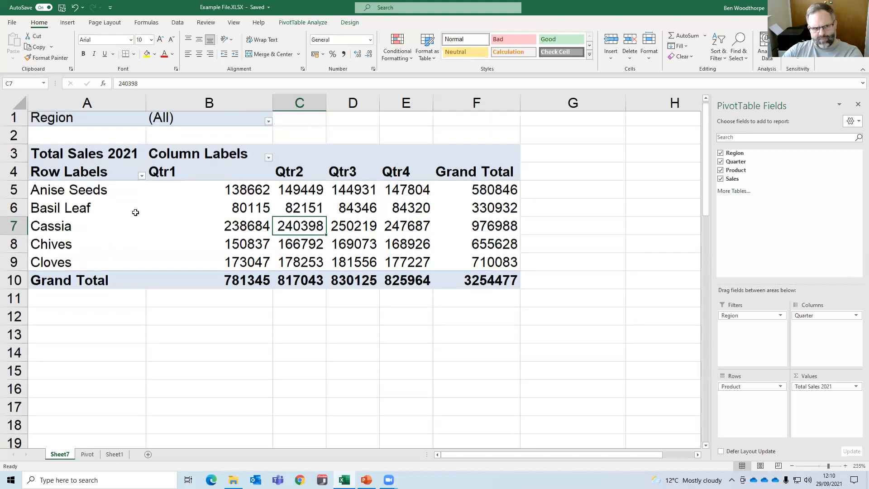
Look over the source data on the Pivot sheet and the PivotTable on Sheet1, and return to Sheet7.
{"action": "left_click", "coordinate": [87, 455]}
{"action": "scroll", "coordinate": [146, 342], "scroll_direction": "up", "scroll_amount": 2}
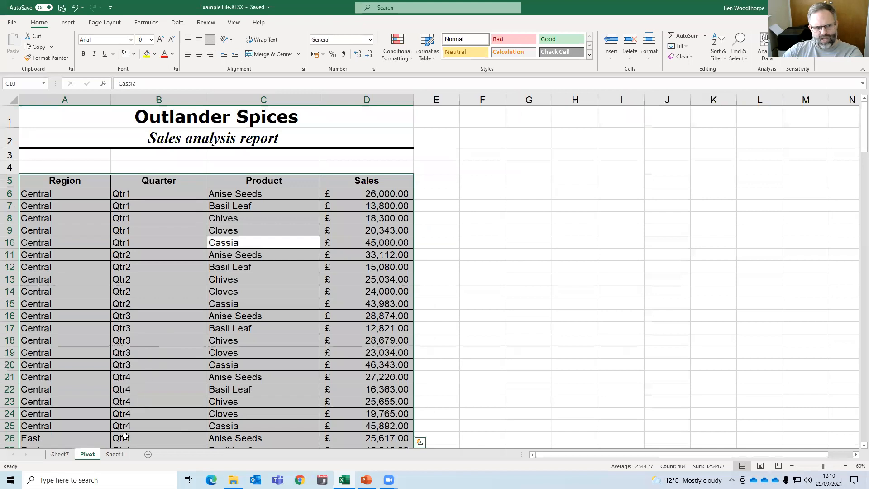
{"action": "left_click", "coordinate": [115, 454]}
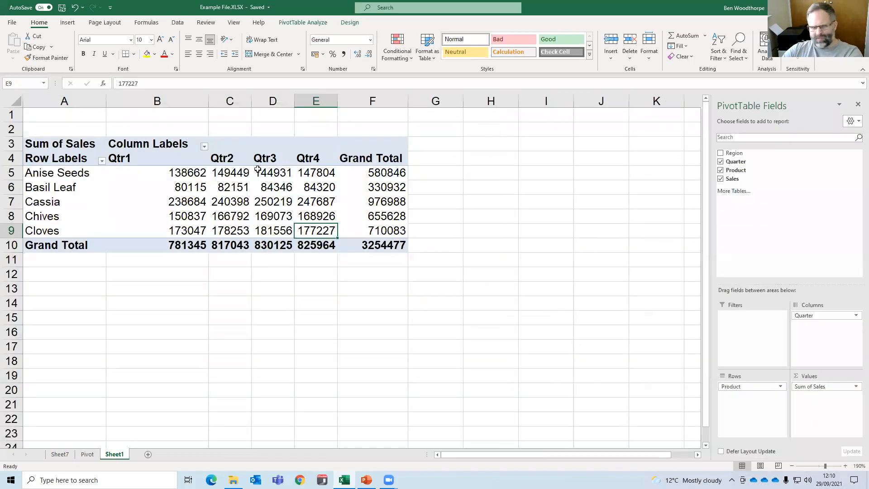
{"action": "mouse_move", "coordinate": [226, 182]}
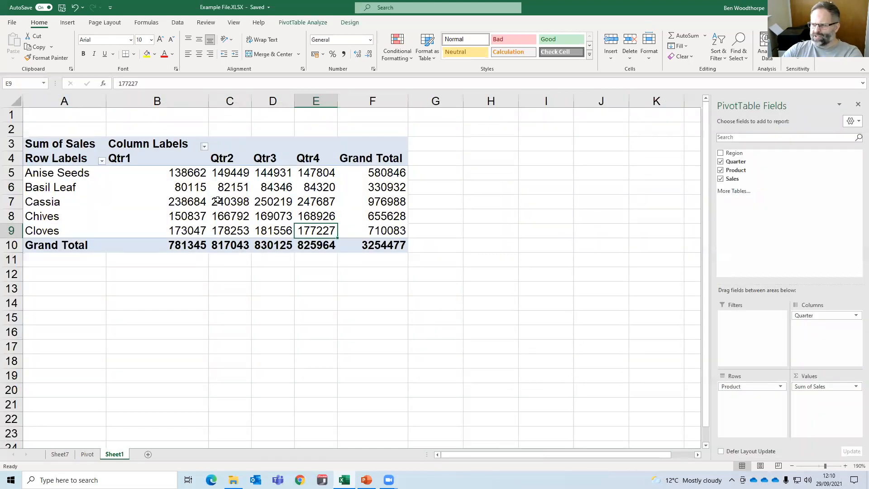
{"action": "left_click", "coordinate": [67, 455]}
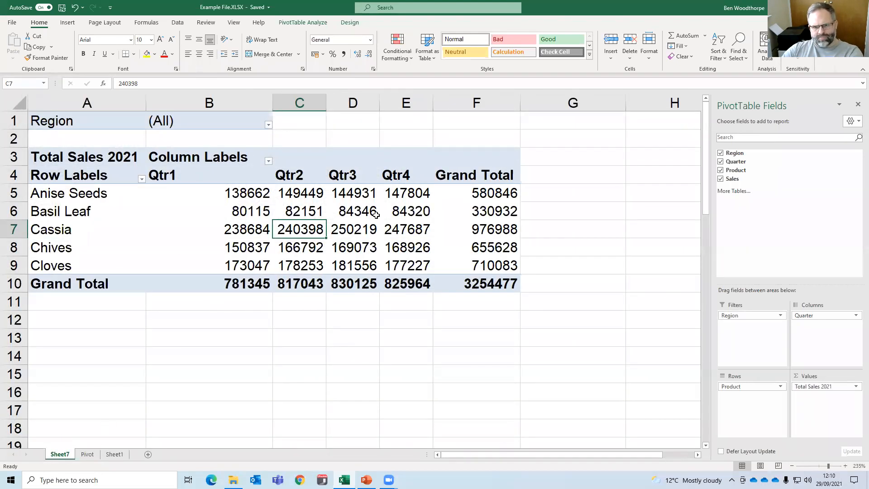
Select cells inside and outside the Sheet7 PivotTable to check when its analysis tools are available.
{"action": "left_click", "coordinate": [312, 212]}
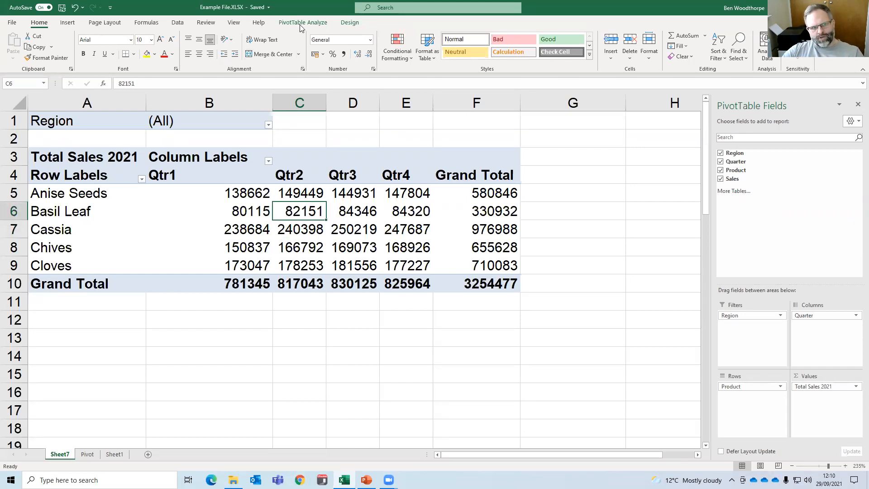
{"action": "left_click", "coordinate": [288, 25]}
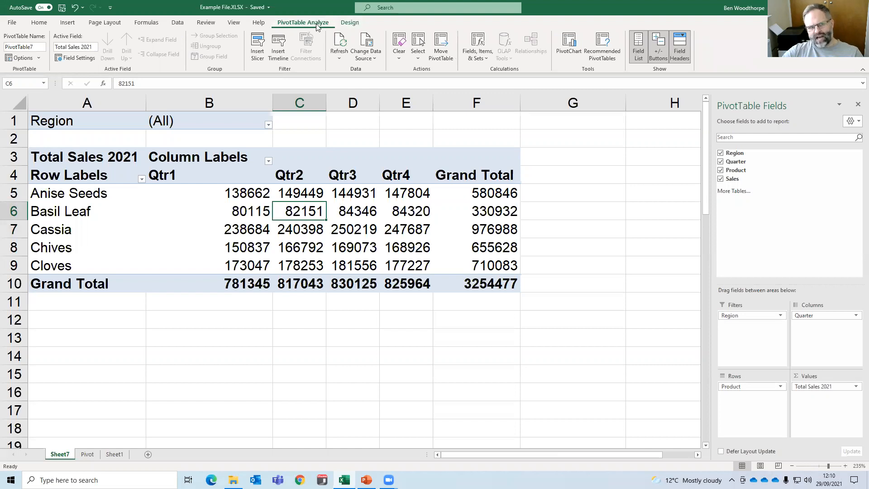
{"action": "left_click", "coordinate": [562, 211]}
{"action": "key", "text": "Left"}
{"action": "left_click", "coordinate": [547, 207]}
{"action": "key", "text": "Left"}
{"action": "key", "text": "Left"}
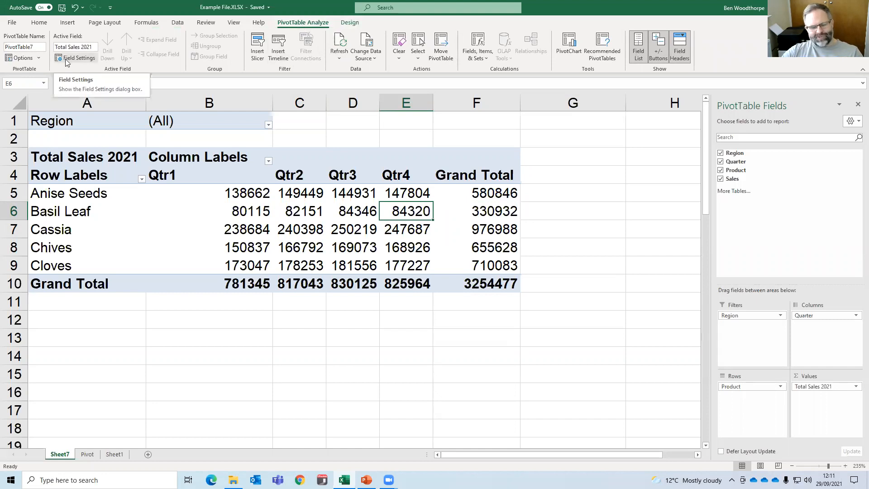
Generate a separate PivotTable sheet for every region using Show Report Filter Pages on the Region field.
{"action": "left_click", "coordinate": [39, 58]}
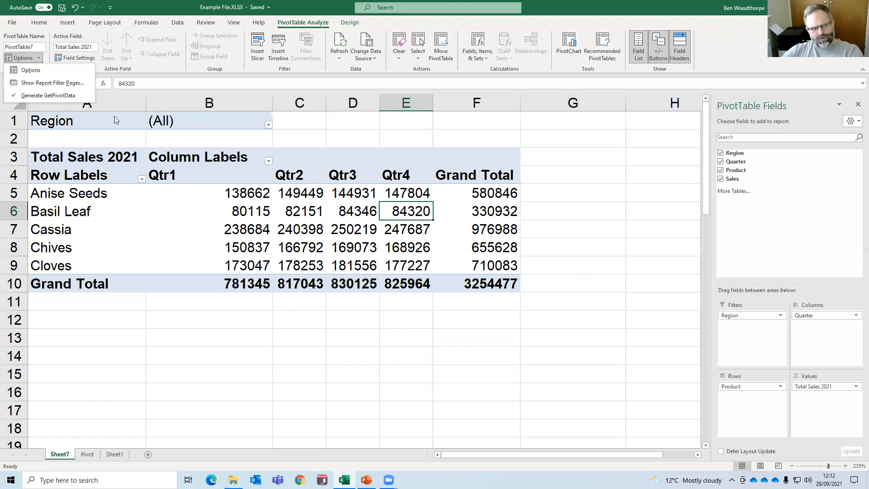
{"action": "left_click", "coordinate": [224, 193]}
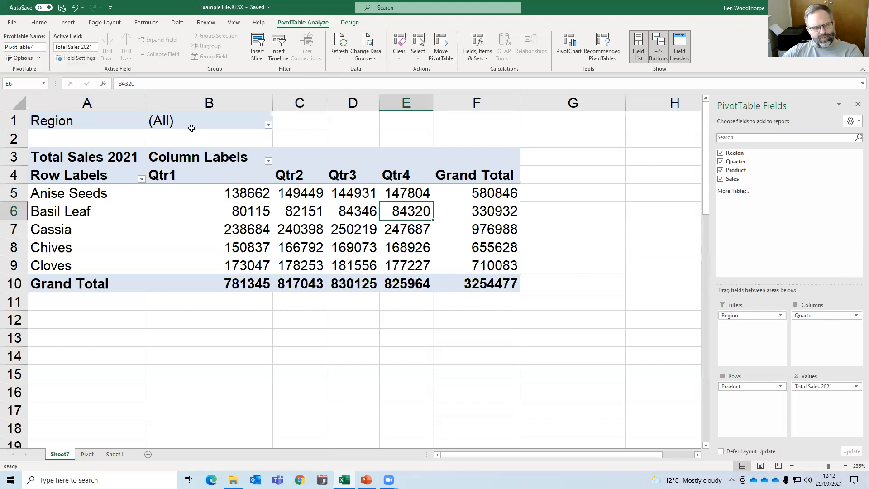
{"action": "left_click", "coordinate": [23, 58]}
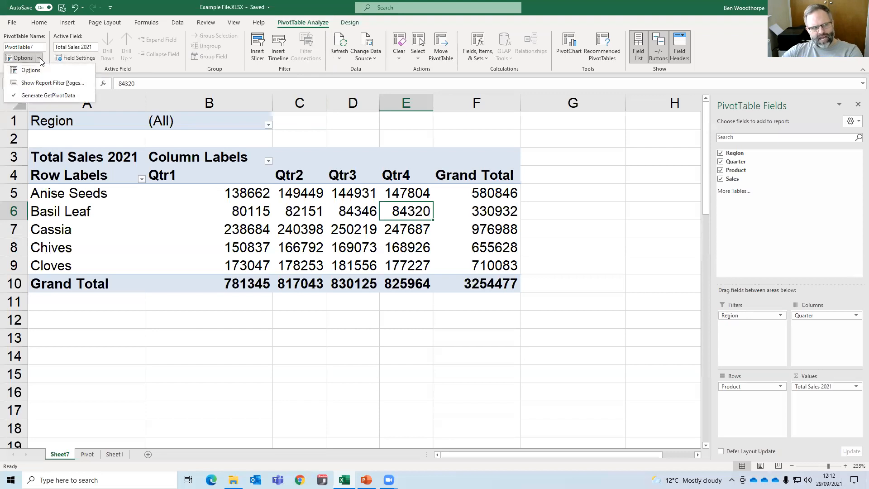
{"action": "left_click", "coordinate": [54, 84]}
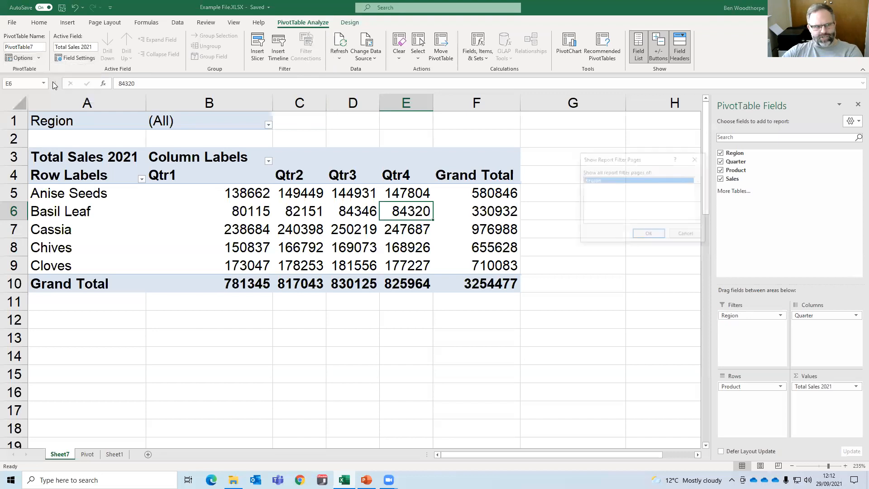
{"action": "left_click_drag", "start_coordinate": [634, 163], "coordinate": [552, 228]}
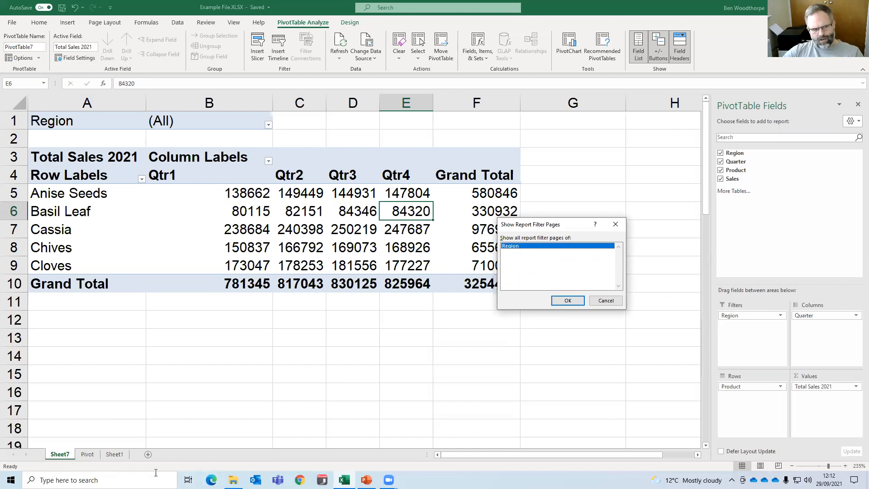
{"action": "left_click", "coordinate": [569, 301]}
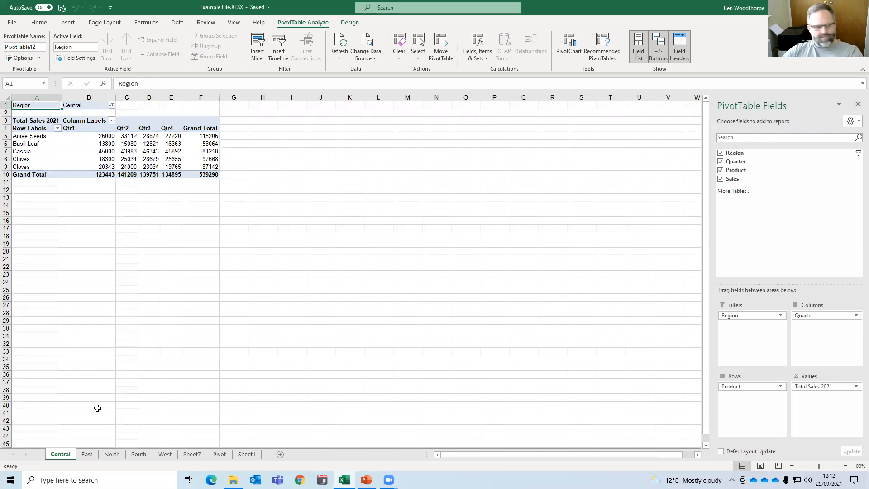
Examine the filtered PivotTable on each of the Central, East, North, South and West sheets.
{"action": "left_click", "coordinate": [87, 455]}
{"action": "left_click", "coordinate": [112, 455]}
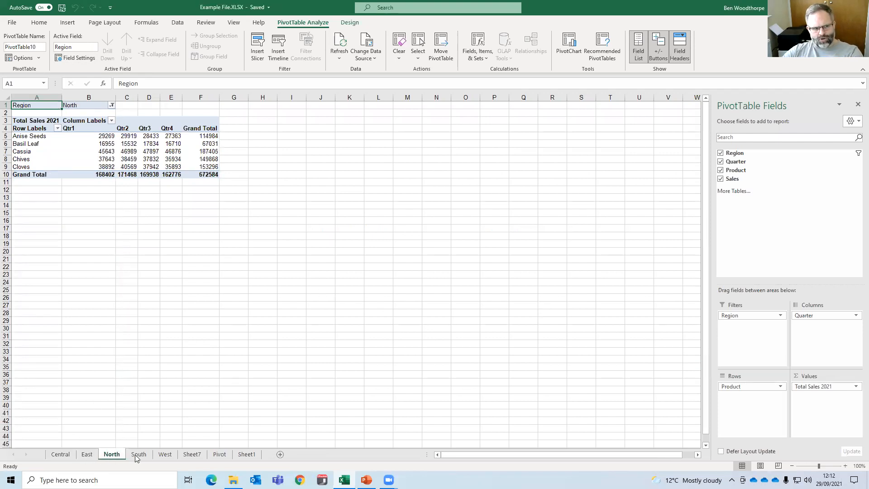
{"action": "left_click", "coordinate": [138, 455]}
{"action": "left_click", "coordinate": [165, 454]}
{"action": "left_click", "coordinate": [60, 454]}
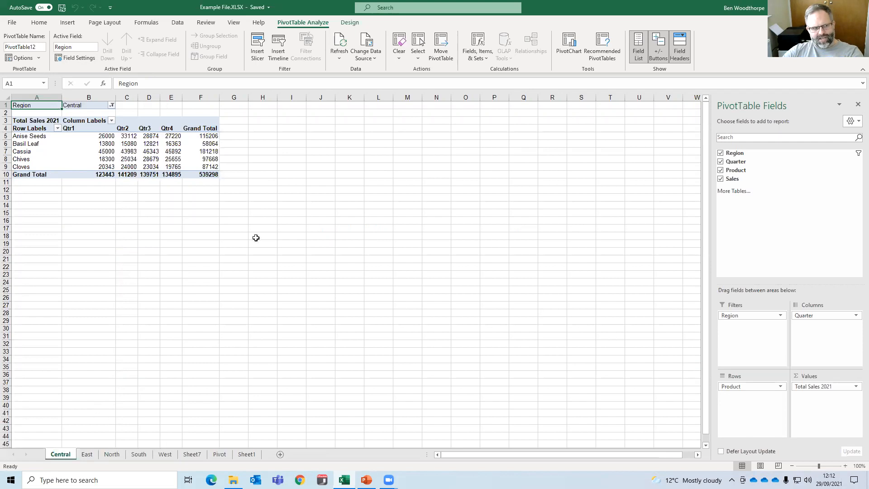
{"action": "scroll", "coordinate": [289, 212], "scroll_direction": "up", "scroll_amount": 7}
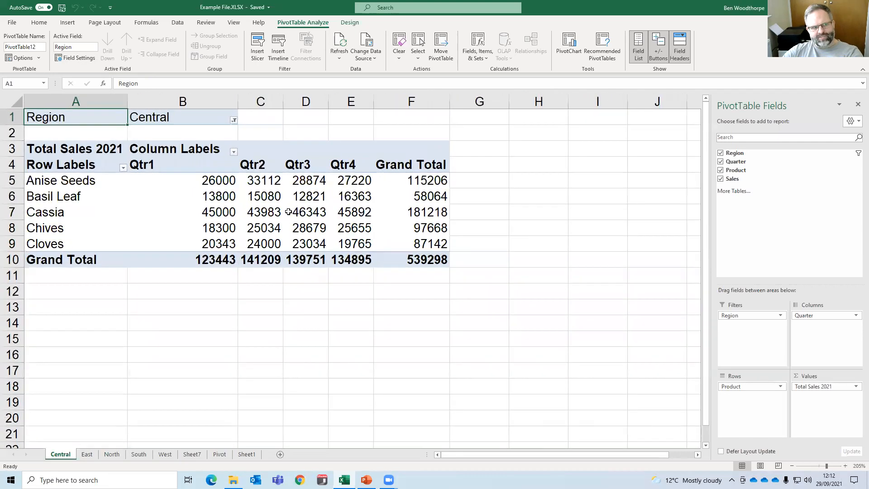
{"action": "left_click", "coordinate": [165, 118]}
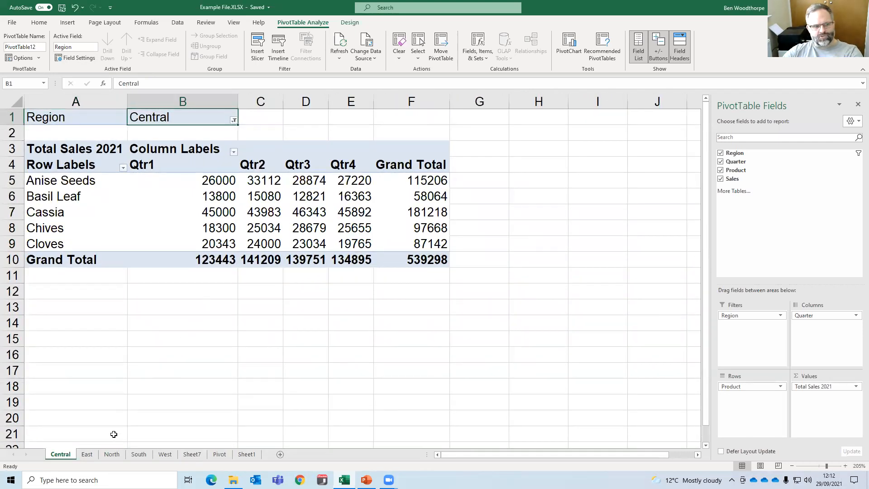
{"action": "left_click", "coordinate": [87, 454]}
{"action": "scroll", "coordinate": [161, 262], "scroll_direction": "up", "scroll_amount": 7}
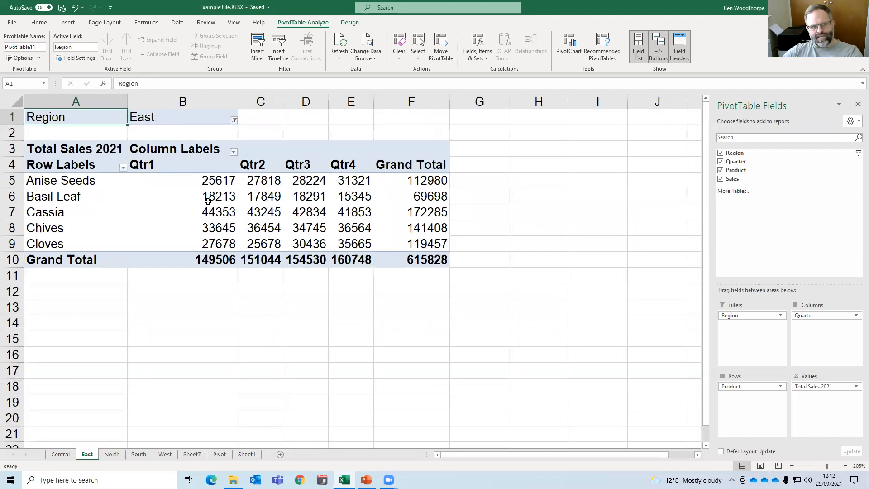
{"action": "left_click", "coordinate": [112, 454]}
{"action": "scroll", "coordinate": [196, 320], "scroll_direction": "up", "scroll_amount": 8}
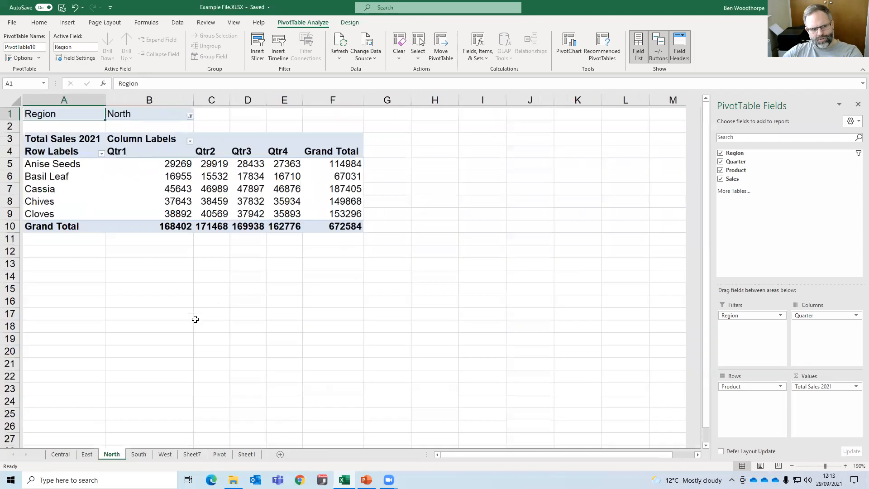
{"action": "left_click", "coordinate": [139, 454]}
{"action": "scroll", "coordinate": [260, 267], "scroll_direction": "up", "scroll_amount": 5}
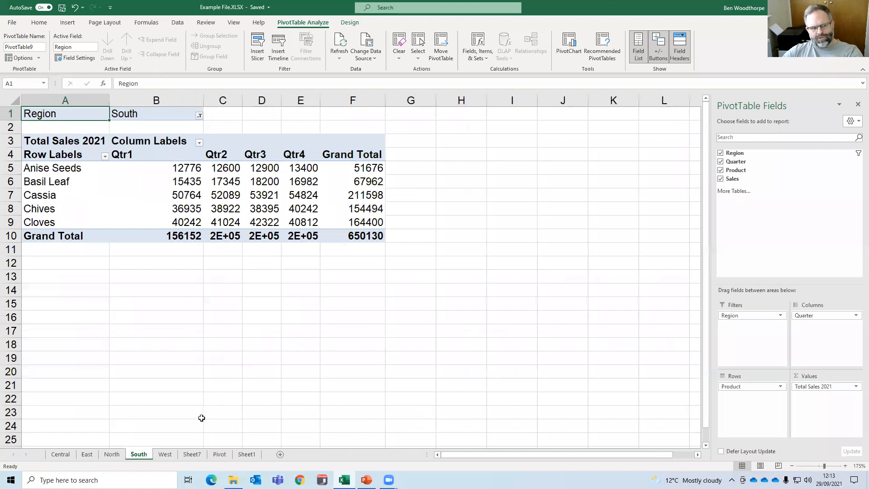
{"action": "left_click", "coordinate": [164, 454]}
{"action": "scroll", "coordinate": [210, 210], "scroll_direction": "up", "scroll_amount": 6}
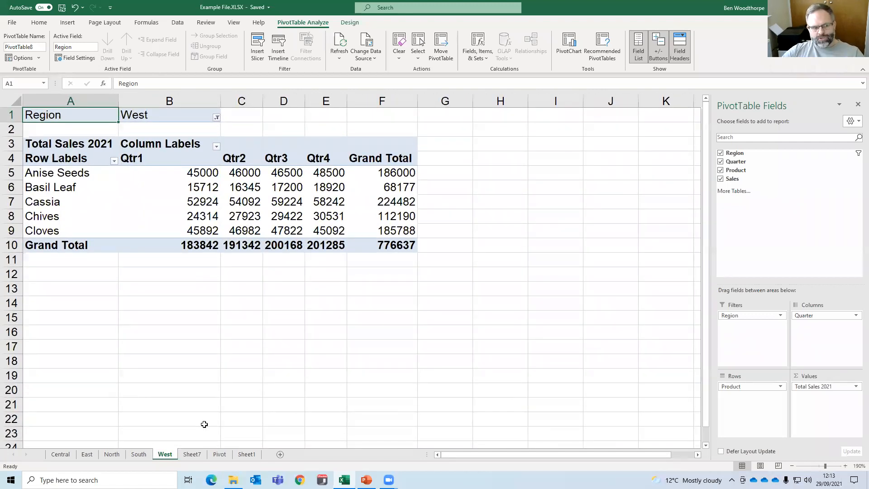
Group the Central, East, North, South and West sheets and delete them all.
{"action": "left_click", "coordinate": [72, 455], "text": "shift"}
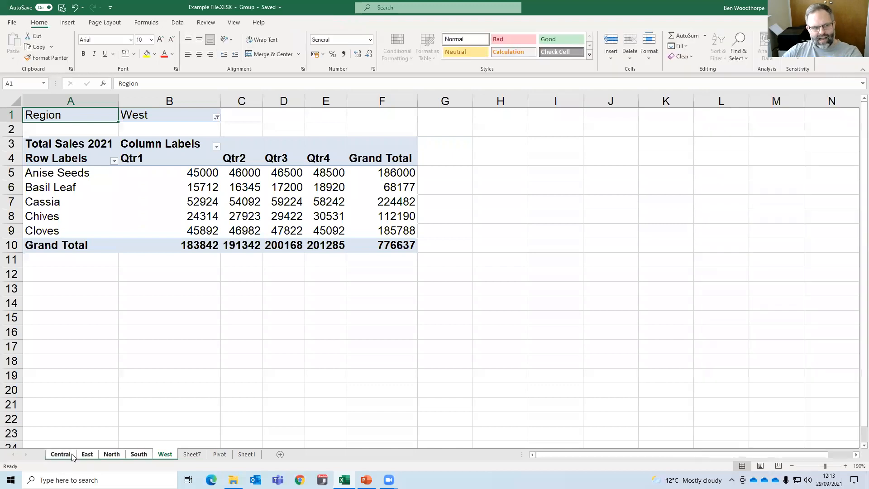
{"action": "right_click", "coordinate": [71, 454]}
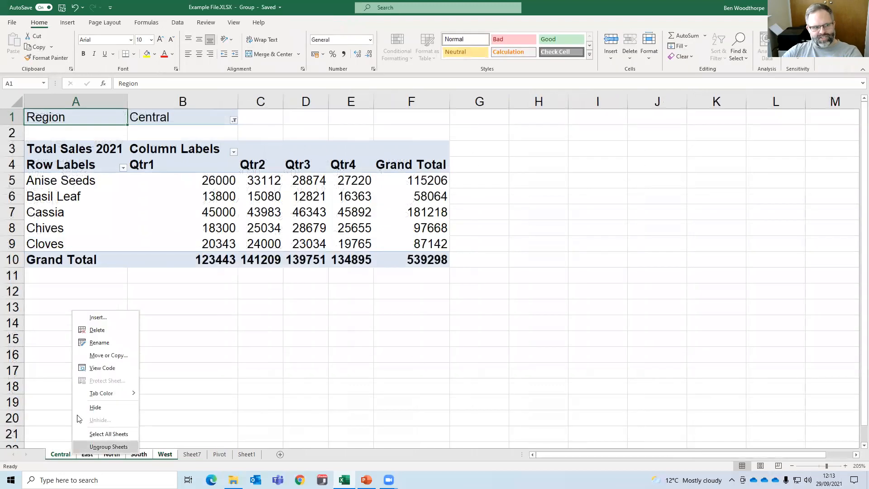
{"action": "left_click", "coordinate": [105, 331]}
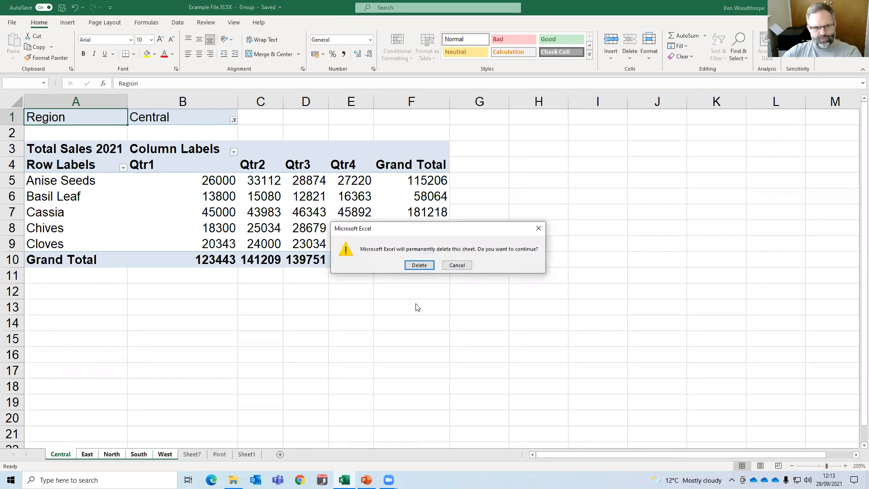
{"action": "left_click", "coordinate": [419, 265]}
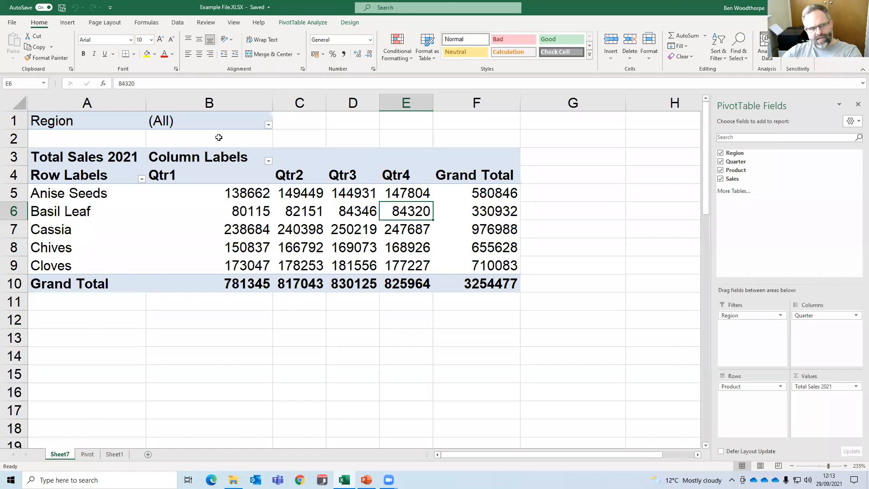
Limit the Region report filter on Sheet7 to East, South and West.
{"action": "left_click", "coordinate": [268, 125]}
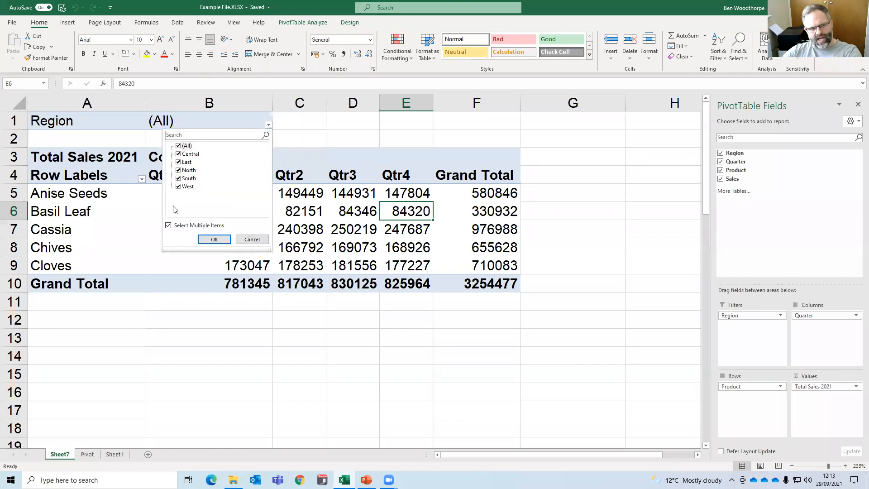
{"action": "left_click", "coordinate": [178, 145]}
{"action": "left_click", "coordinate": [178, 187]}
{"action": "left_click", "coordinate": [178, 162]}
{"action": "left_click", "coordinate": [179, 178]}
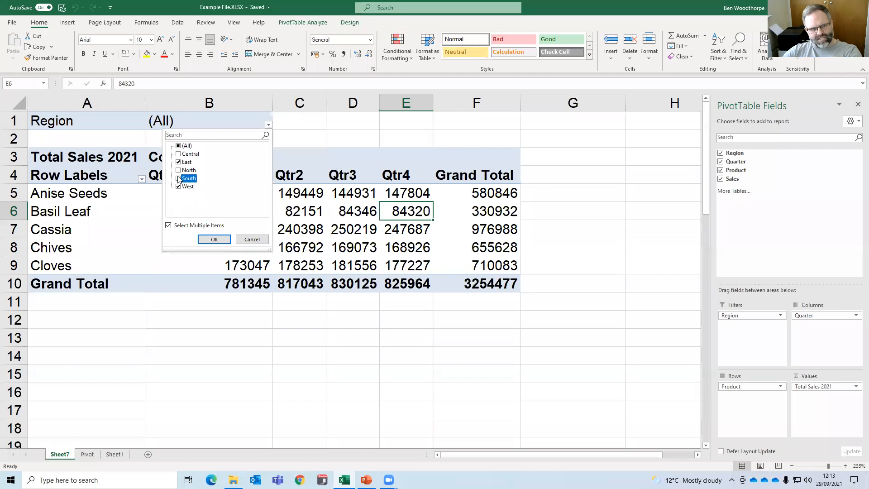
{"action": "left_click", "coordinate": [214, 240]}
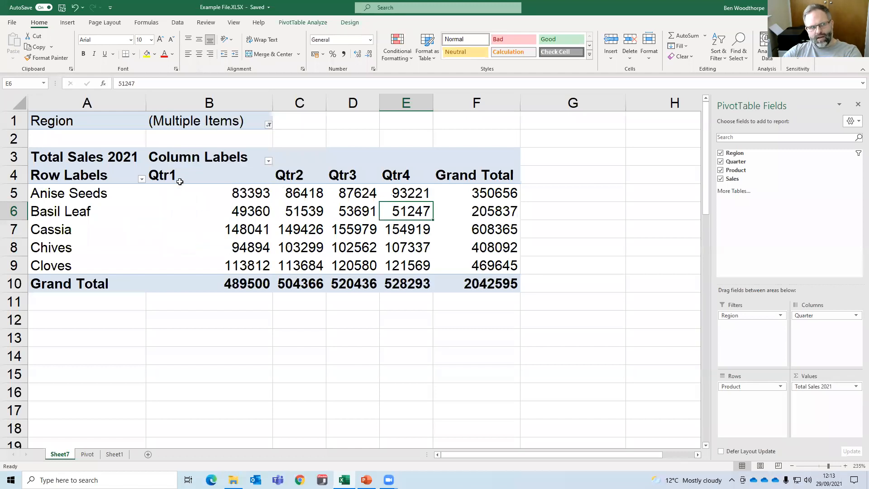
Show report filter pages for Region to generate a sheet per selected region, and view the South and West sheets.
{"action": "left_click", "coordinate": [244, 199]}
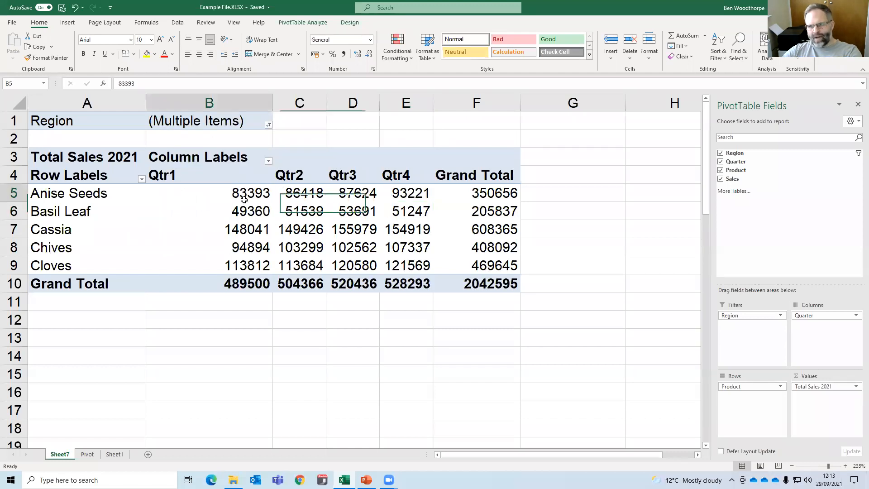
{"action": "left_click", "coordinate": [299, 23]}
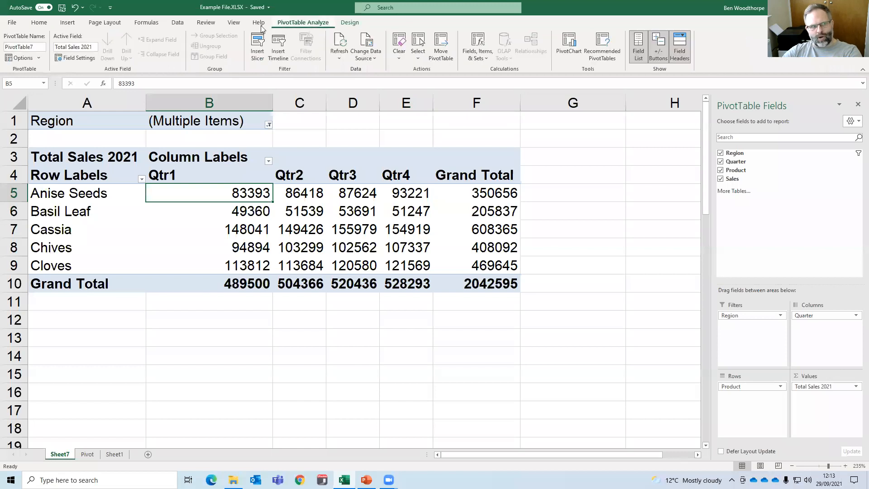
{"action": "left_click", "coordinate": [40, 59]}
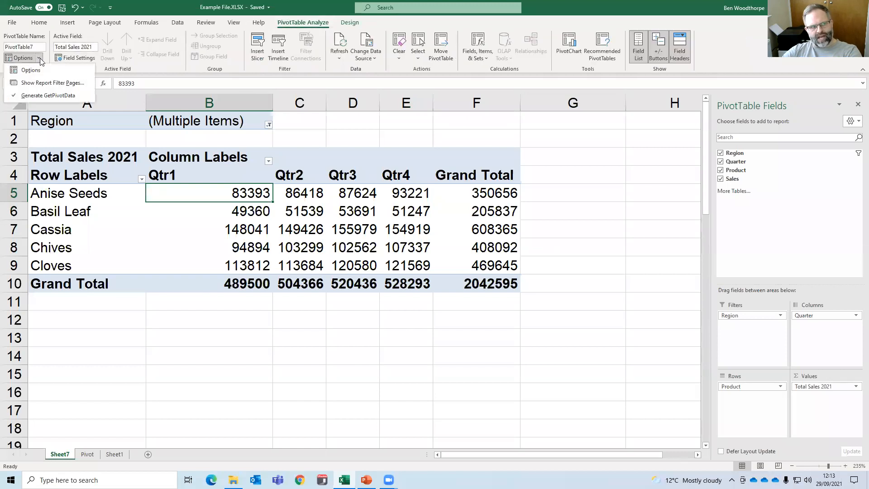
{"action": "left_click", "coordinate": [46, 83]}
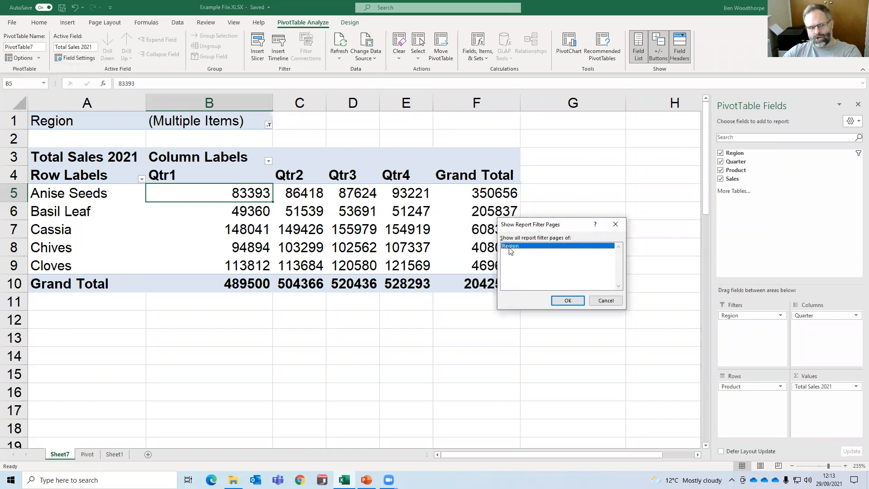
{"action": "left_click", "coordinate": [567, 300]}
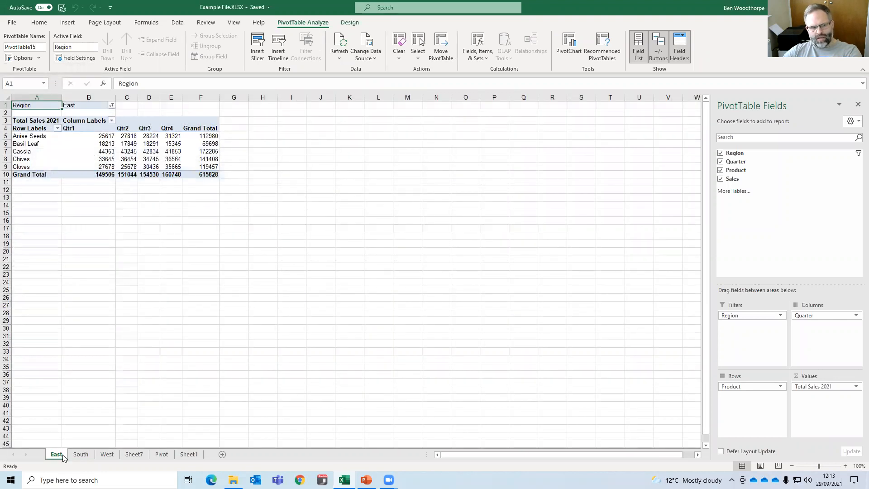
{"action": "left_click", "coordinate": [81, 455]}
{"action": "left_click", "coordinate": [109, 455]}
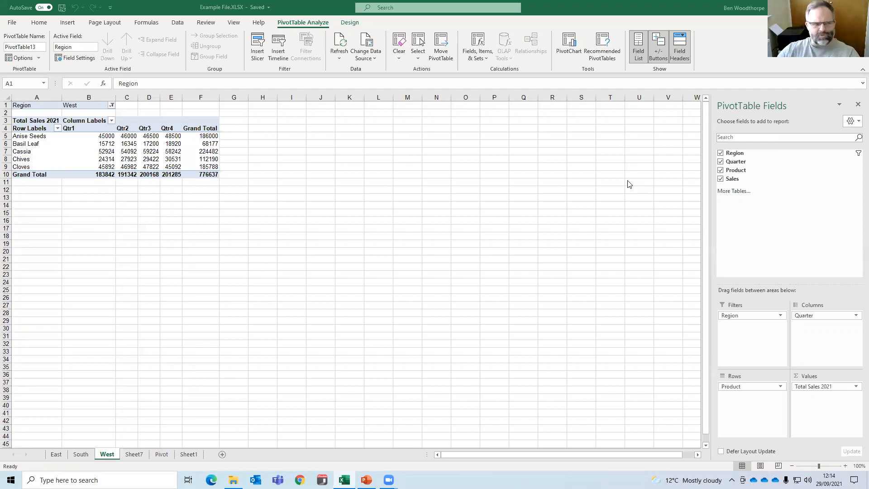
Group the East, South and West sheets and delete all three.
{"action": "left_click", "coordinate": [174, 151]}
{"action": "left_click", "coordinate": [54, 455], "text": "shift"}
{"action": "right_click", "coordinate": [54, 455]}
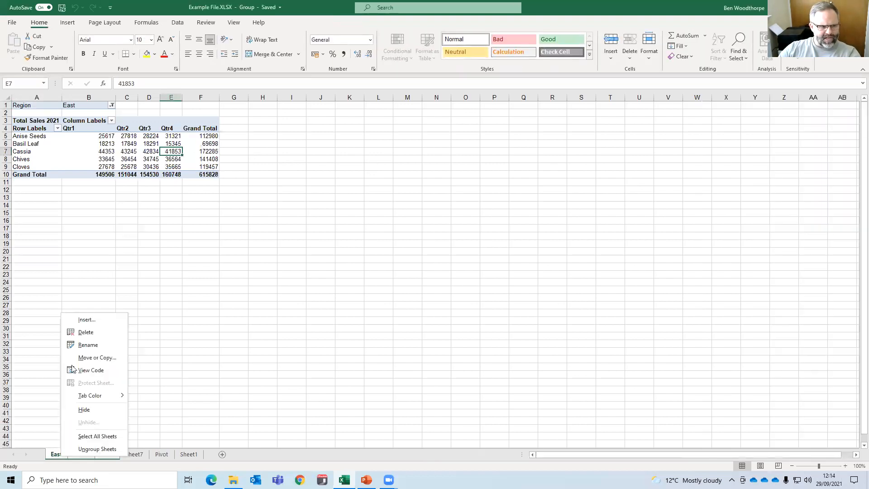
{"action": "left_click", "coordinate": [84, 333]}
{"action": "left_click", "coordinate": [425, 267]}
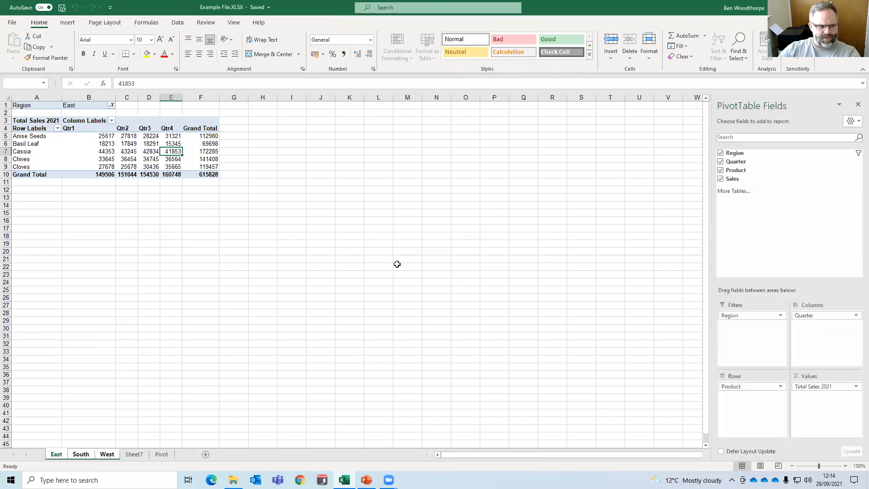
Reset the Region report filter on Sheet7 to show all regions.
{"action": "left_click", "coordinate": [292, 248]}
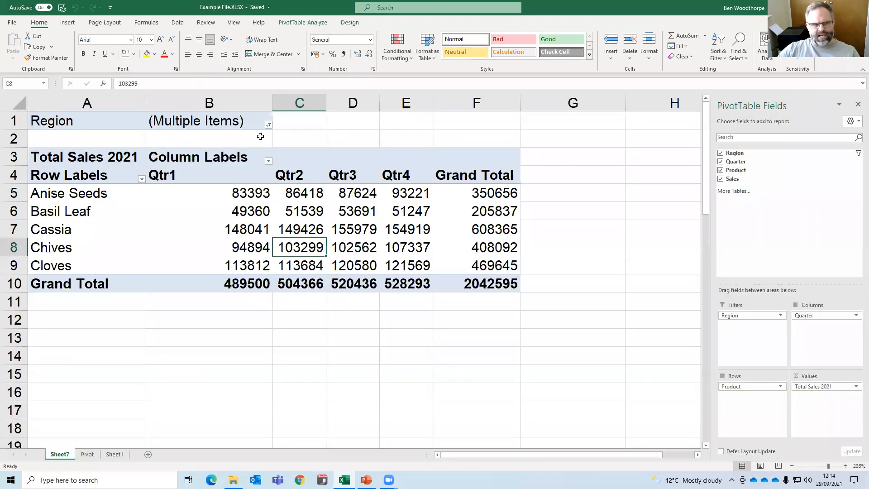
{"action": "left_click", "coordinate": [269, 124]}
{"action": "left_click", "coordinate": [179, 146]}
{"action": "left_click", "coordinate": [214, 239]}
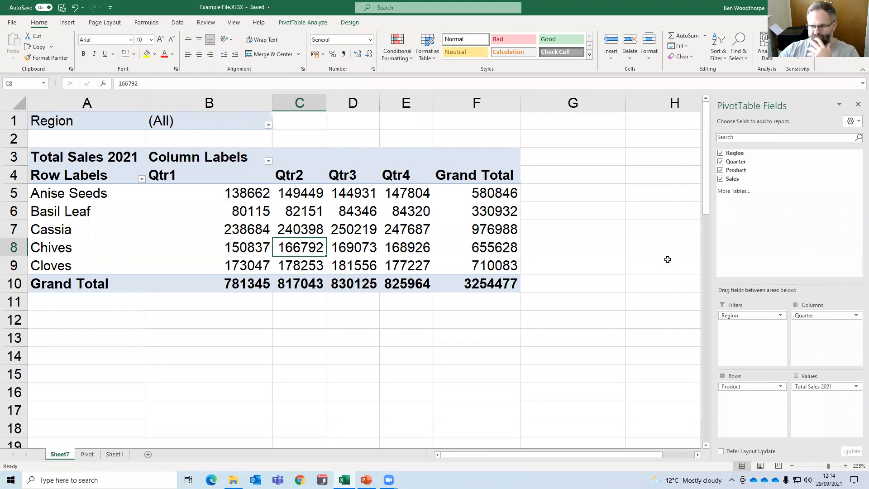
Insert a Clustered Column PivotChart based on the Sheet7 PivotTable.
{"action": "left_click", "coordinate": [287, 212]}
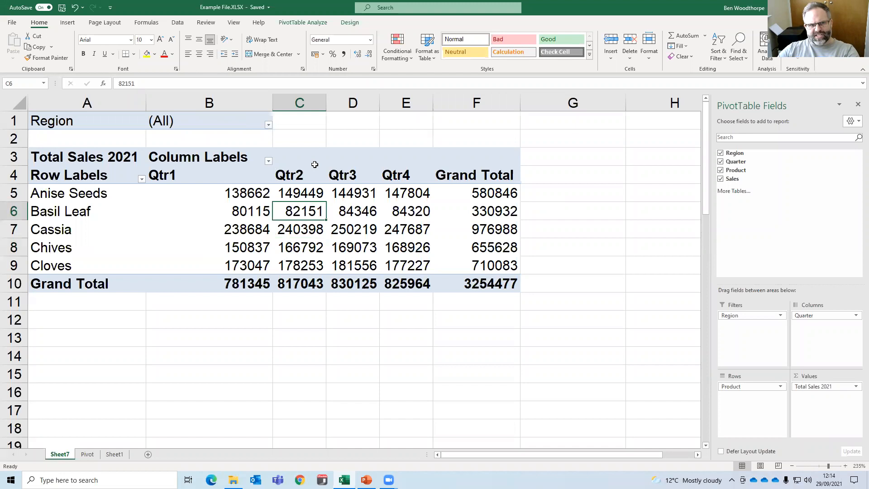
{"action": "left_click", "coordinate": [316, 25]}
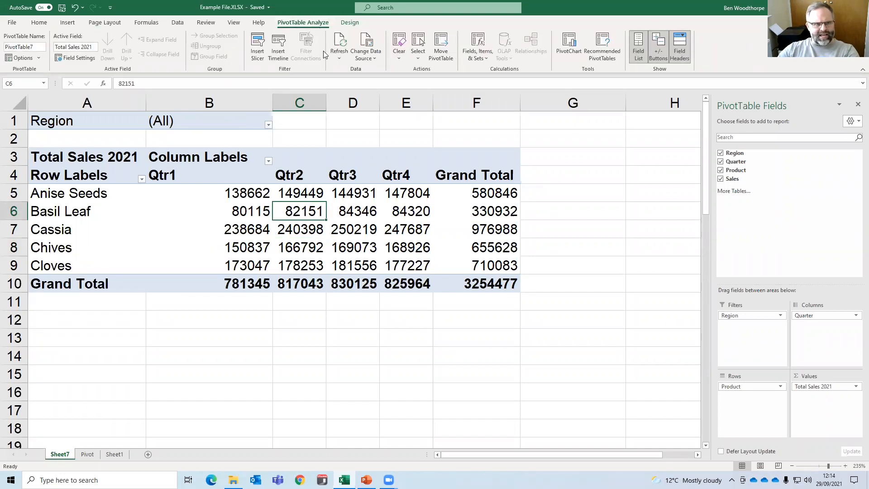
{"action": "left_click", "coordinate": [569, 53]}
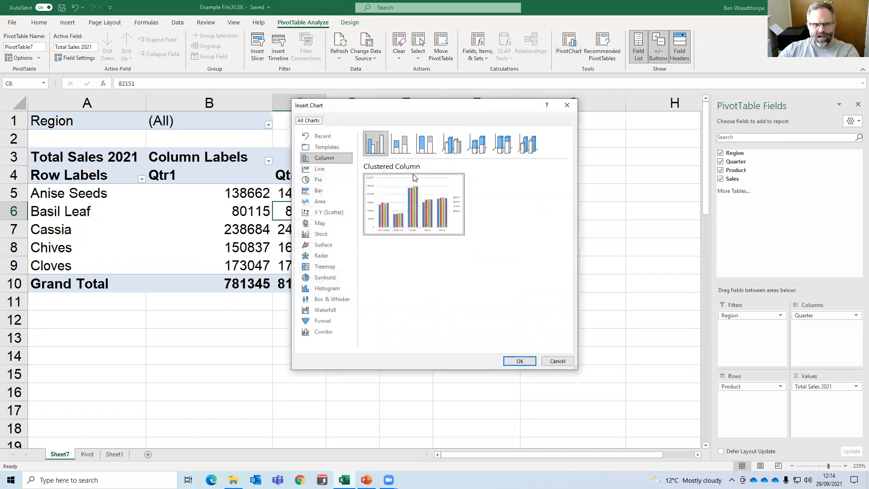
{"action": "key", "text": "Return"}
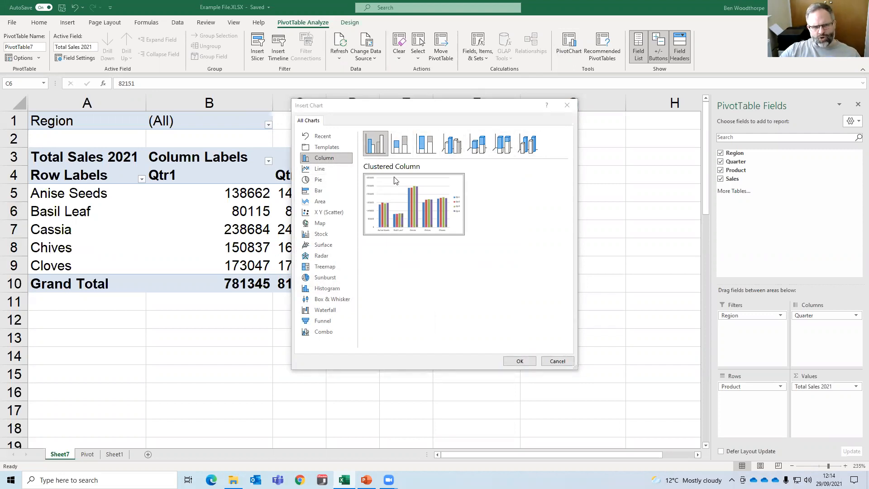
{"action": "mouse_move", "coordinate": [400, 184]}
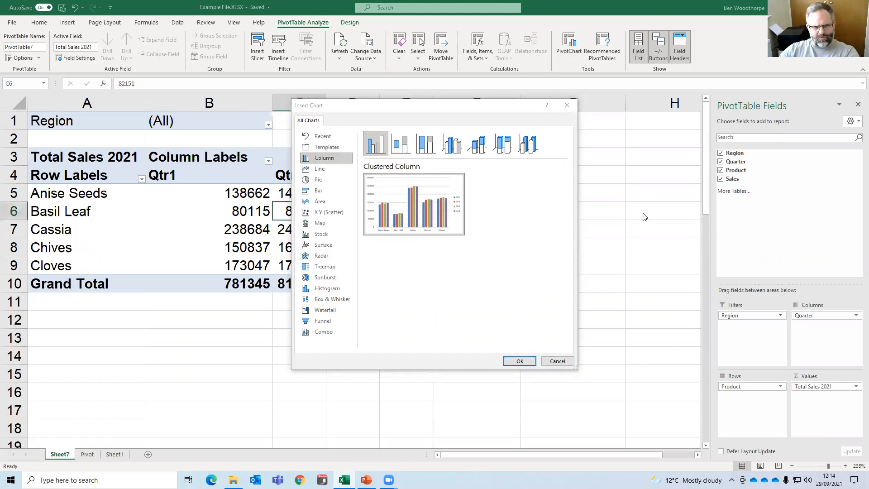
{"action": "left_click", "coordinate": [520, 361]}
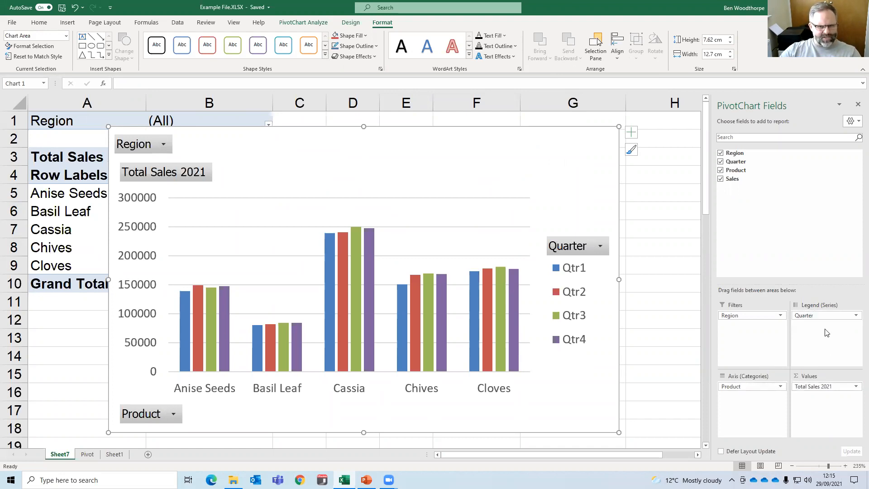
Reposition the column PivotChart below the PivotTable so that most of the table is uncovered.
{"action": "scroll", "coordinate": [612, 225], "scroll_direction": "down", "scroll_amount": 1, "text": "ctrl"}
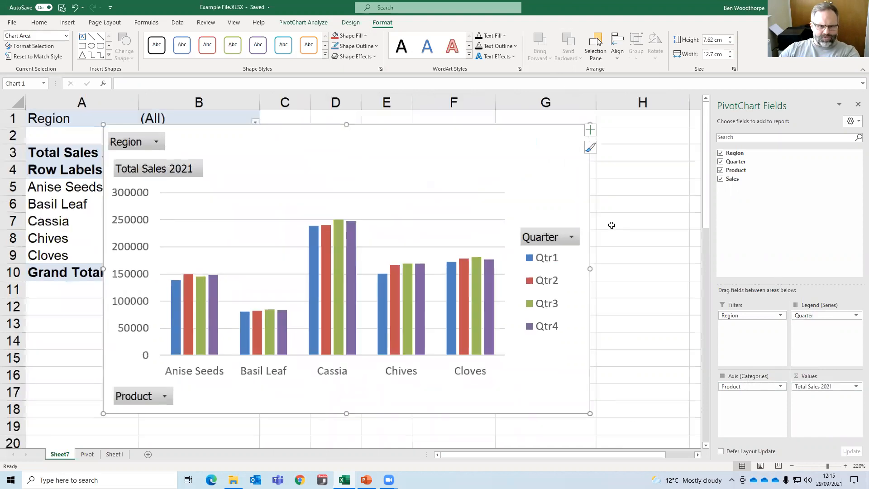
{"action": "scroll", "coordinate": [612, 225], "scroll_direction": "down", "scroll_amount": 3, "text": "ctrl"}
{"action": "left_click_drag", "start_coordinate": [401, 144], "coordinate": [598, 235]}
Try the PivotChart without Quarter and with Quarter under Product on the axis, putting the field back in the legend each time.
{"action": "left_click_drag", "start_coordinate": [809, 319], "coordinate": [661, 165]}
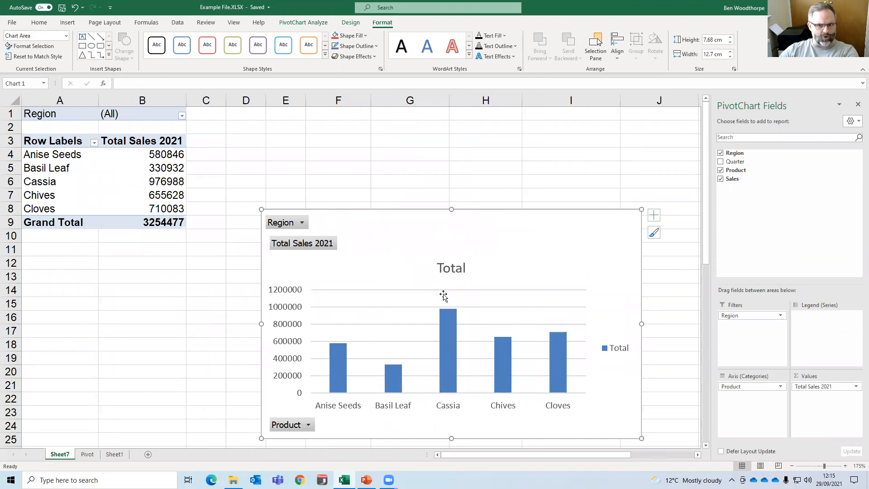
{"action": "left_click_drag", "start_coordinate": [738, 163], "coordinate": [804, 320]}
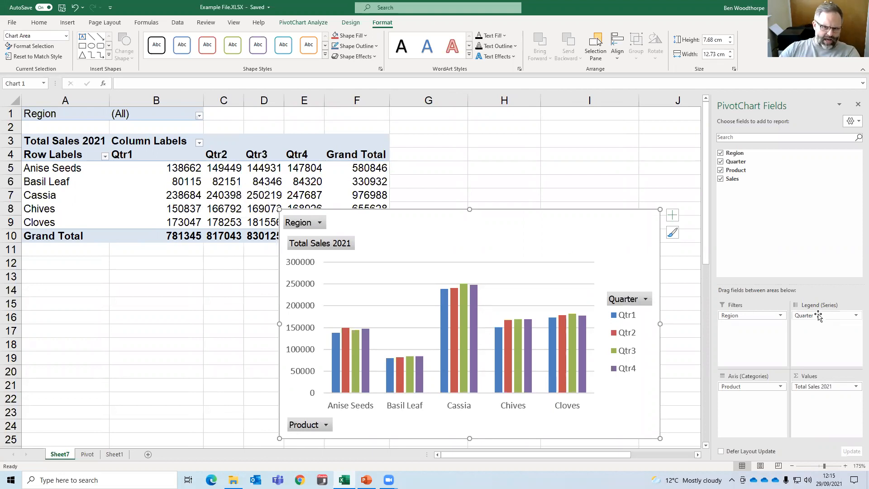
{"action": "left_click_drag", "start_coordinate": [819, 316], "coordinate": [763, 390]}
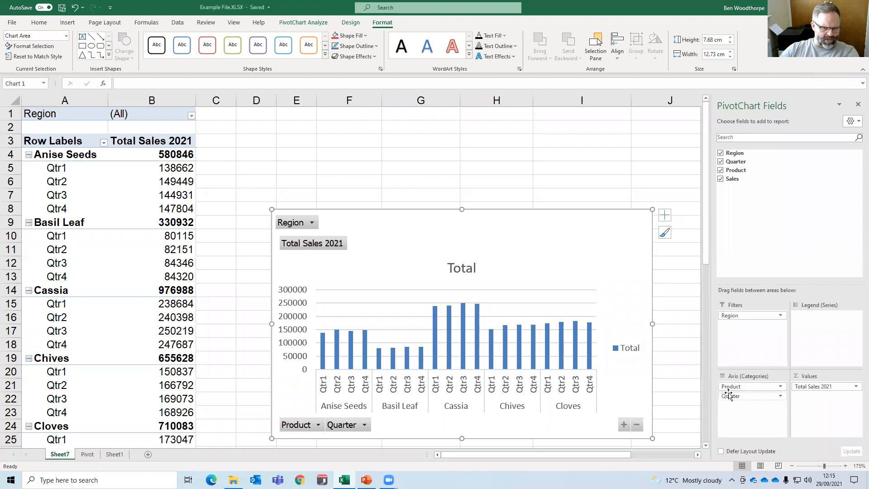
{"action": "left_click_drag", "start_coordinate": [727, 397], "coordinate": [823, 329]}
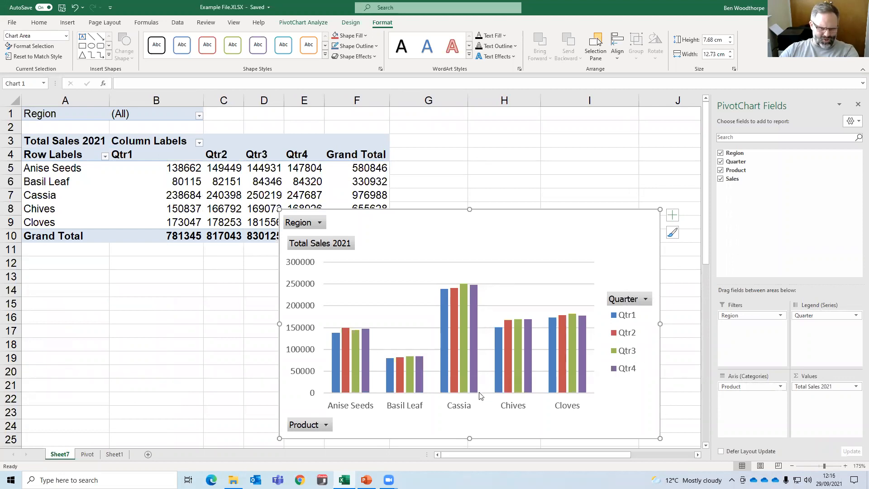
Replace the Total Sales 2021 value field with the Sales field and summarize it by Average.
{"action": "left_click_drag", "start_coordinate": [809, 388], "coordinate": [645, 169]}
{"action": "left_click_drag", "start_coordinate": [729, 180], "coordinate": [826, 390]}
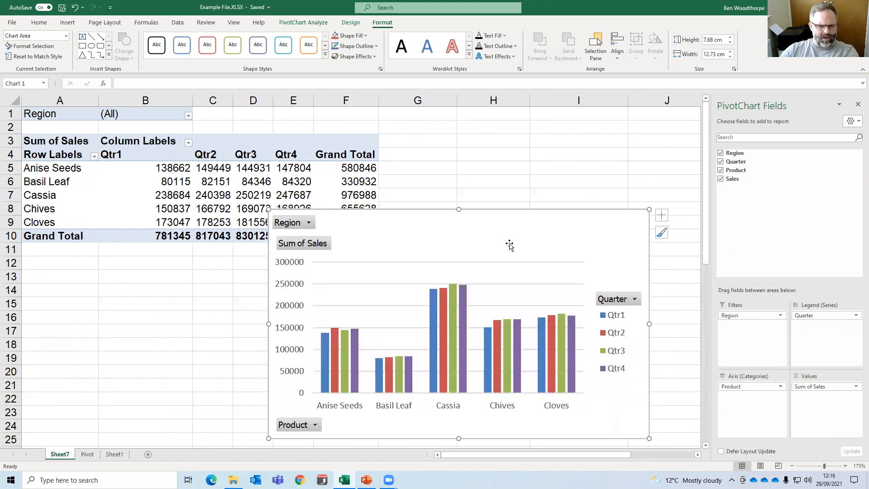
{"action": "left_click", "coordinate": [857, 388]}
{"action": "left_click", "coordinate": [828, 376]}
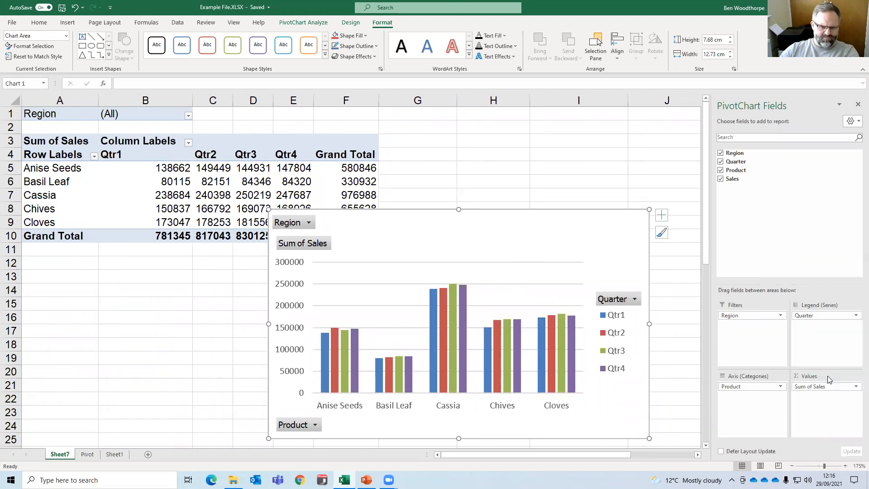
{"action": "left_click", "coordinate": [498, 285]}
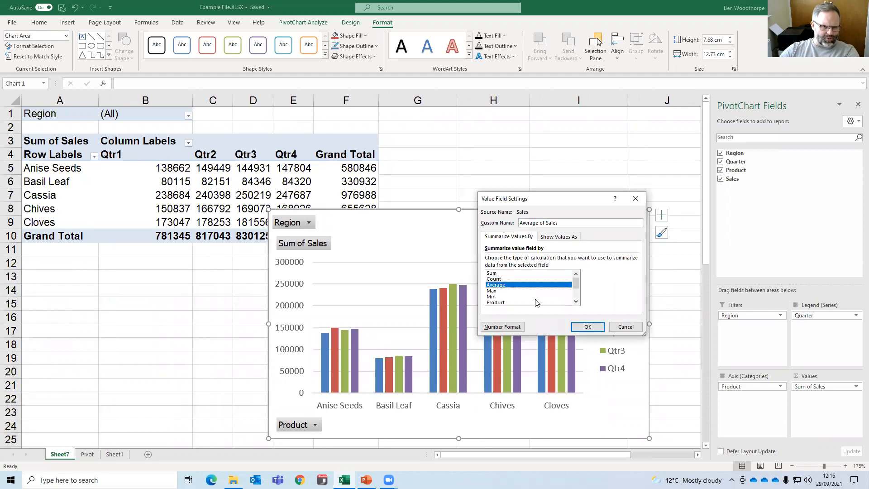
{"action": "left_click", "coordinate": [583, 327]}
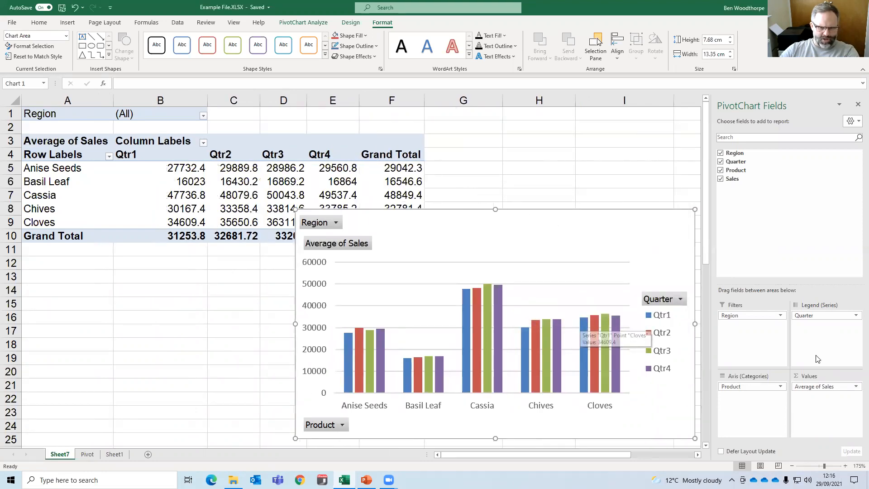
Summarize the Sales value field by Count.
{"action": "left_click", "coordinate": [824, 387]}
{"action": "left_click", "coordinate": [810, 376]}
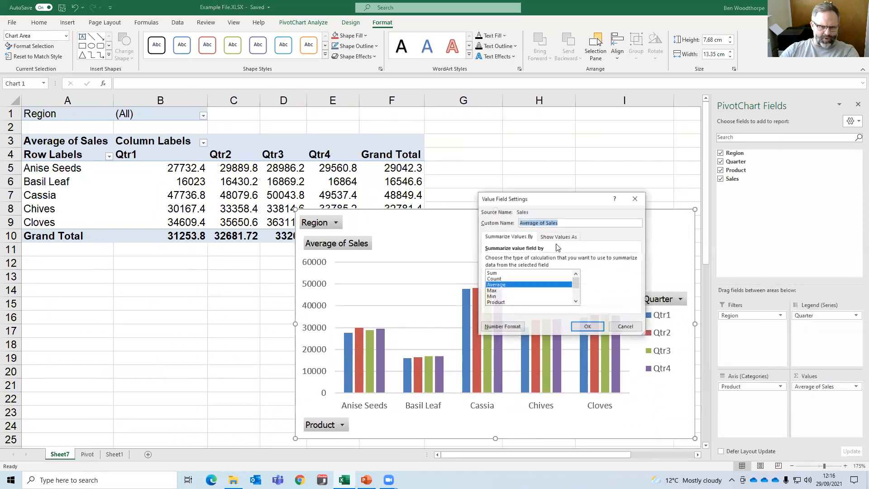
{"action": "left_click", "coordinate": [494, 279]}
{"action": "left_click", "coordinate": [588, 327]}
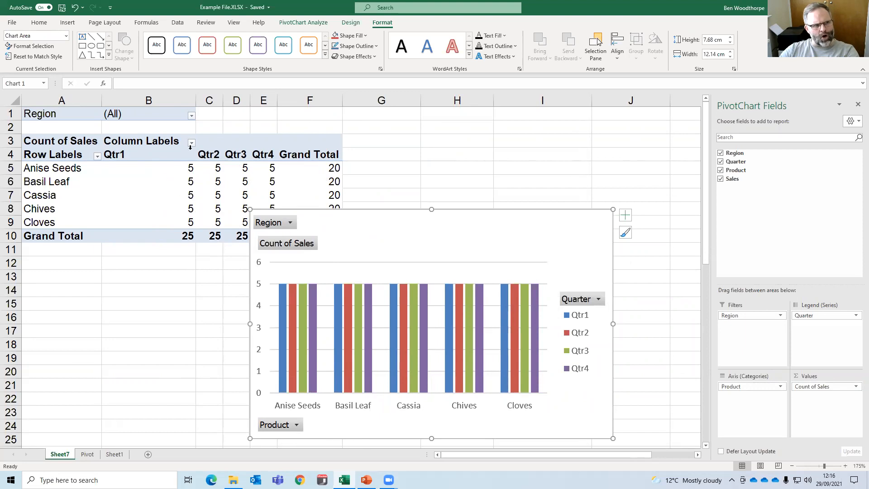
Shift the column PivotChart away from the PivotTable and delete the chart.
{"action": "left_click_drag", "start_coordinate": [483, 213], "coordinate": [494, 178]}
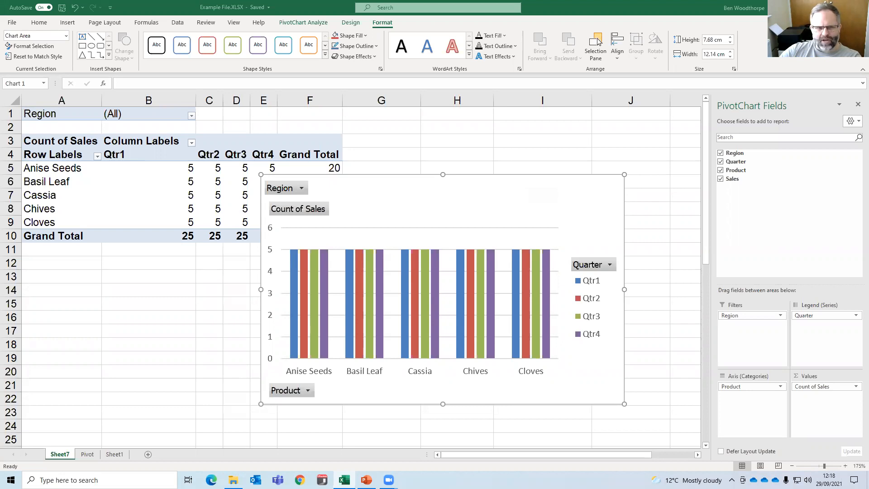
{"action": "left_click_drag", "start_coordinate": [460, 178], "coordinate": [517, 181]}
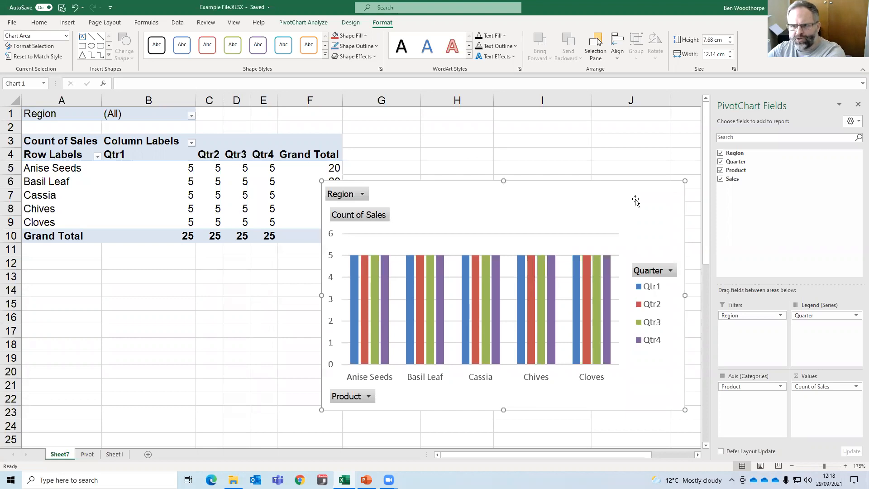
{"action": "key", "text": "Delete"}
Copy the whole PivotTable in A1:F10 and paste a duplicate at cell A18.
{"action": "left_click_drag", "start_coordinate": [327, 237], "coordinate": [91, 116]}
{"action": "key", "text": "ctrl+c"}
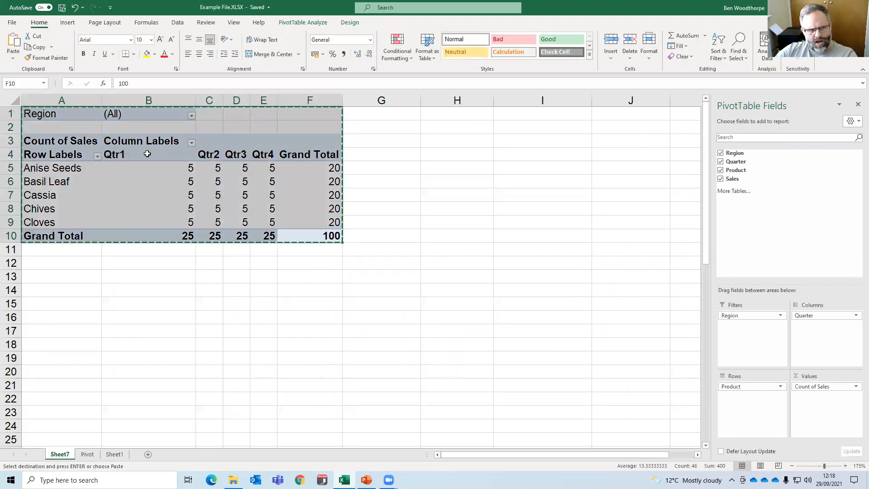
{"action": "scroll", "coordinate": [153, 270], "scroll_direction": "down", "scroll_amount": 3}
{"action": "left_click", "coordinate": [85, 219]}
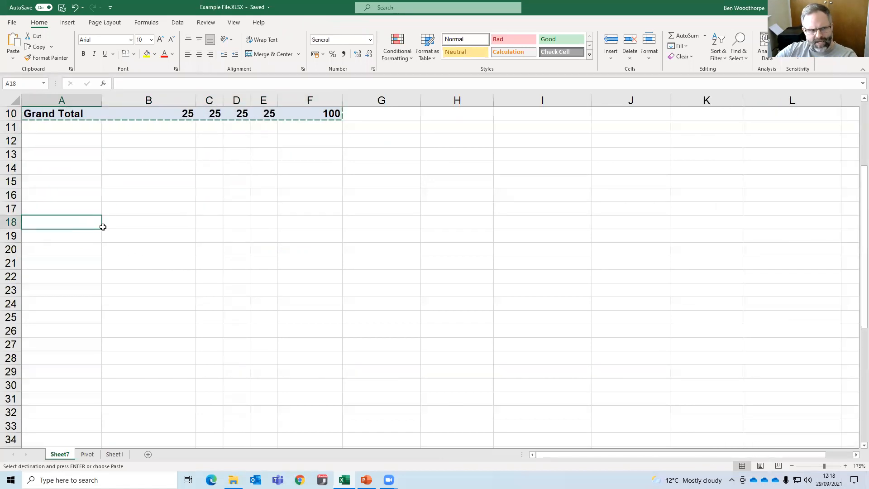
{"action": "key", "text": "ctrl+v"}
Rearrange the upper PivotTable by removing Quarter from the columns and replacing Product with Quarter in the rows.
{"action": "scroll", "coordinate": [316, 273], "scroll_direction": "up", "scroll_amount": 3}
{"action": "left_click", "coordinate": [282, 211]}
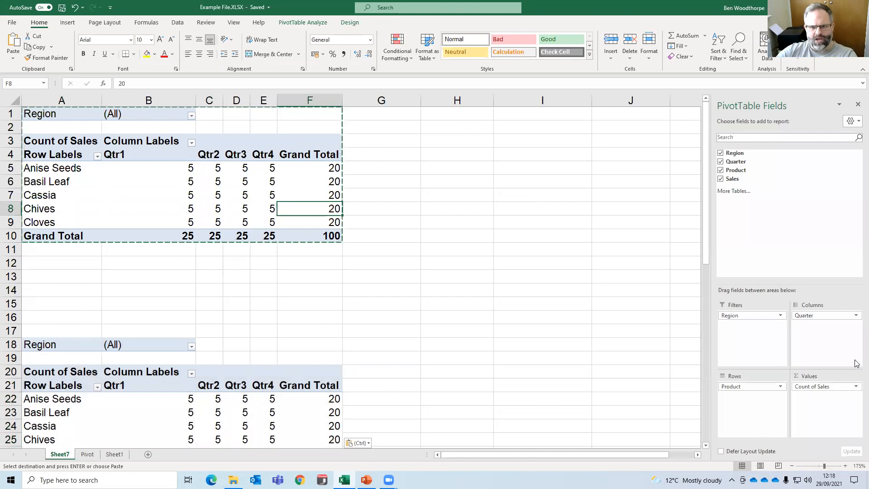
{"action": "left_click", "coordinate": [857, 386]}
{"action": "left_click", "coordinate": [745, 409]}
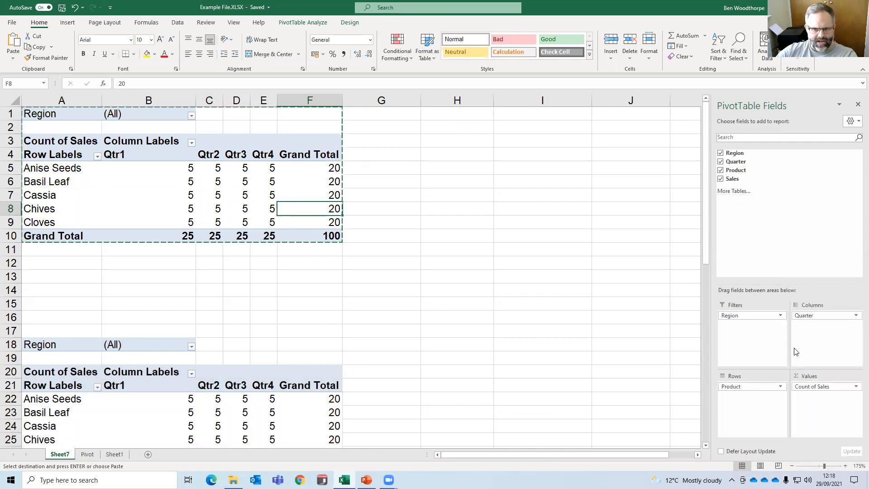
{"action": "left_click_drag", "start_coordinate": [805, 316], "coordinate": [425, 237]}
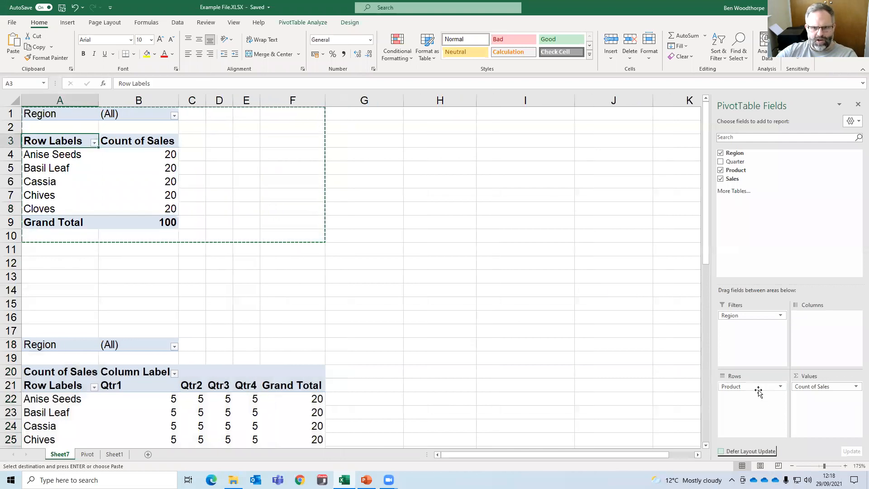
{"action": "left_click_drag", "start_coordinate": [757, 388], "coordinate": [611, 221]}
{"action": "left_click_drag", "start_coordinate": [735, 161], "coordinate": [744, 428]}
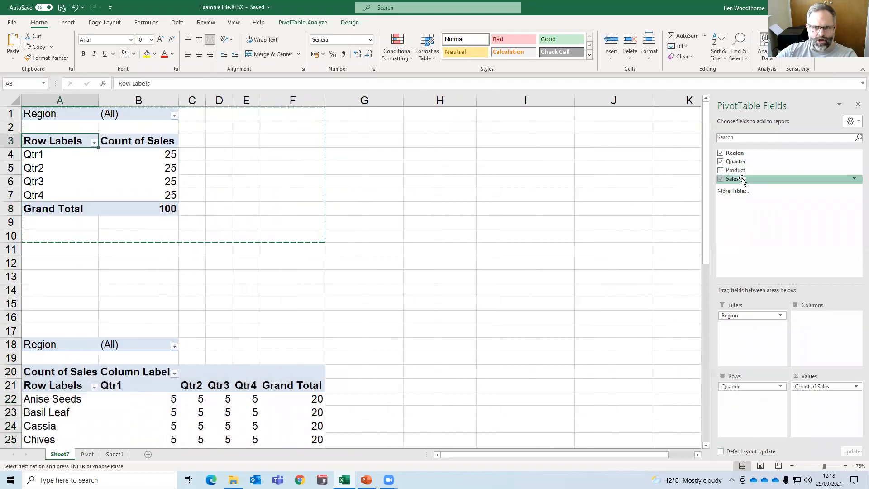
Compare the field layouts of the upper and lower PivotTables, and clear the copy selection.
{"action": "left_click", "coordinate": [131, 157]}
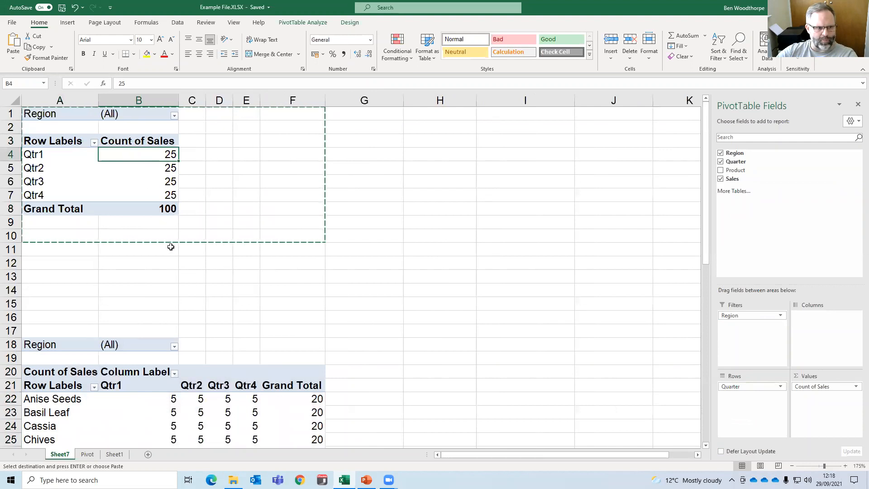
{"action": "scroll", "coordinate": [192, 334], "scroll_direction": "down", "scroll_amount": 1}
{"action": "left_click", "coordinate": [210, 374]}
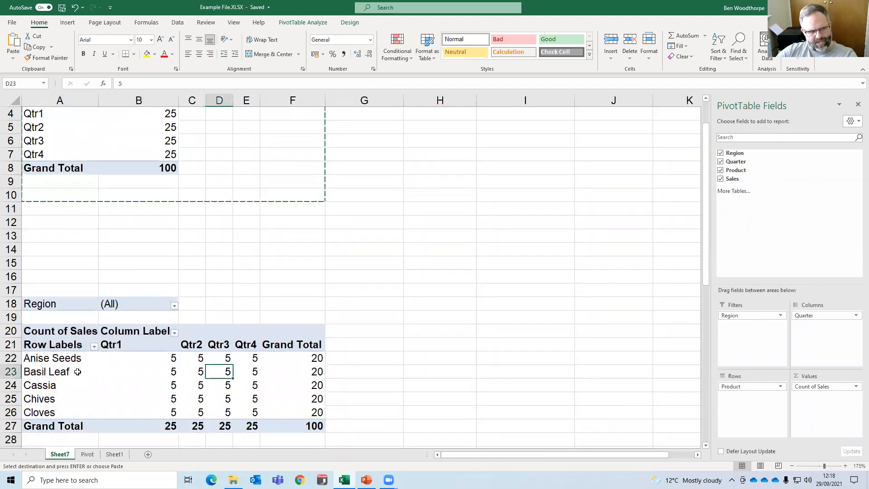
{"action": "scroll", "coordinate": [222, 324], "scroll_direction": "up", "scroll_amount": 1}
{"action": "left_click_drag", "start_coordinate": [221, 318], "coordinate": [222, 302]}
{"action": "key", "text": "Escape"}
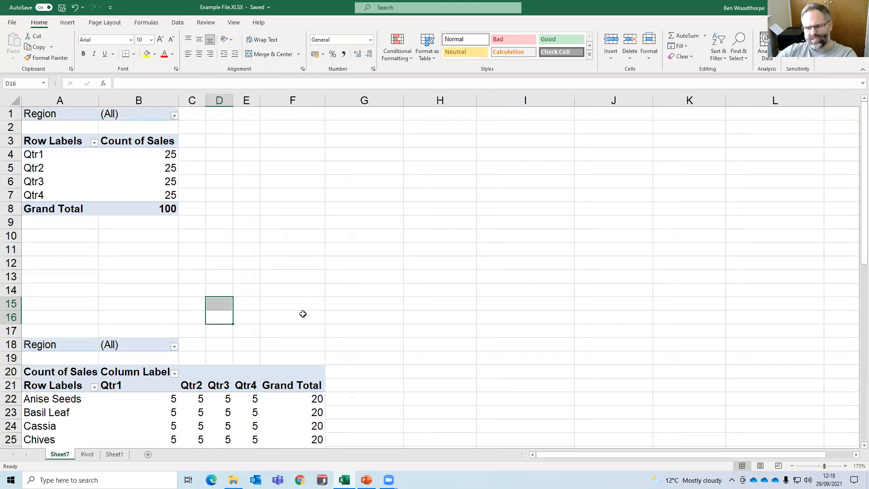
Insert a Pie PivotChart based on the upper PivotTable of sales by quarter.
{"action": "left_click", "coordinate": [108, 181]}
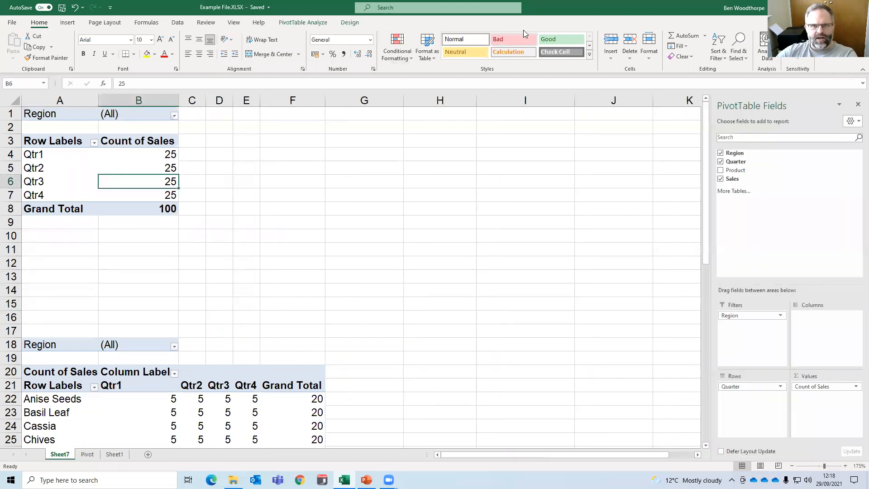
{"action": "left_click", "coordinate": [301, 23]}
{"action": "left_click", "coordinate": [571, 51]}
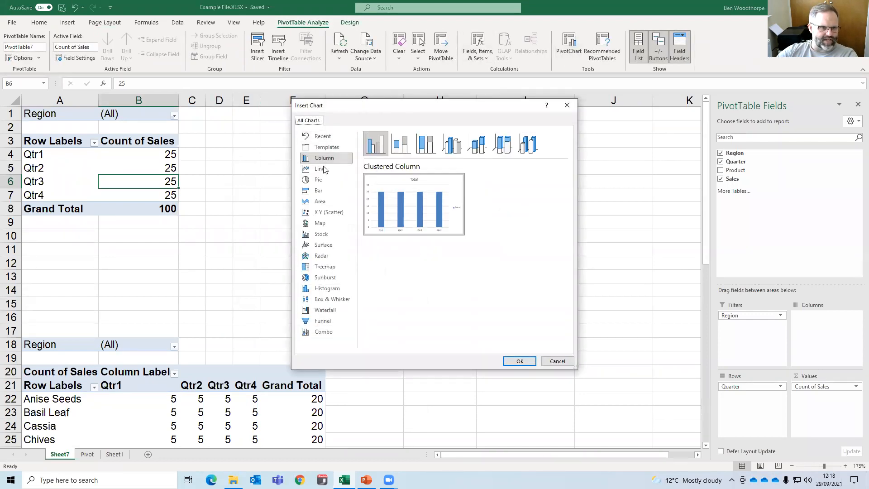
{"action": "left_click", "coordinate": [320, 179]}
{"action": "left_click", "coordinate": [520, 362]}
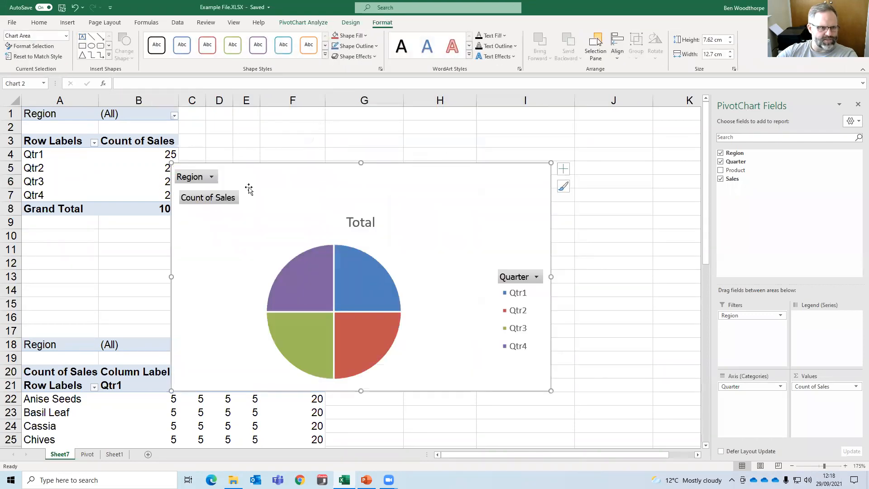
Insert a Clustered Column PivotChart based on the lower PivotTable of products by quarter and place it below the pie chart.
{"action": "left_click", "coordinate": [244, 412]}
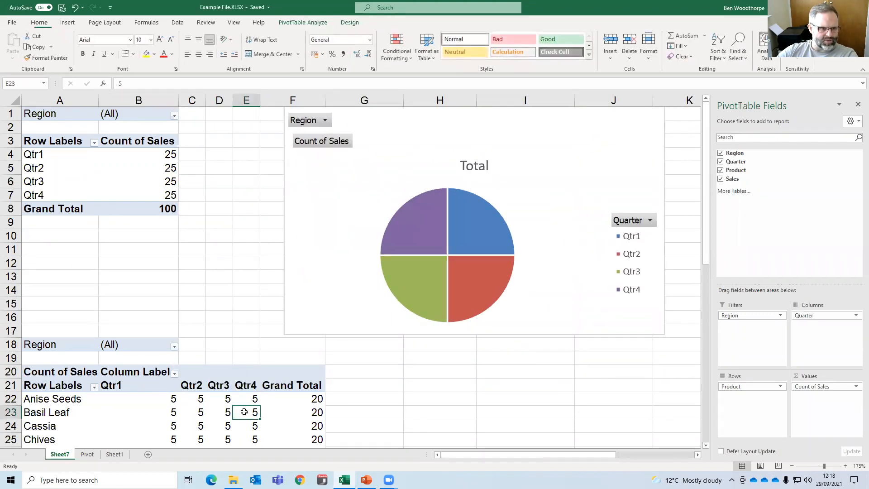
{"action": "left_click", "coordinate": [321, 25]}
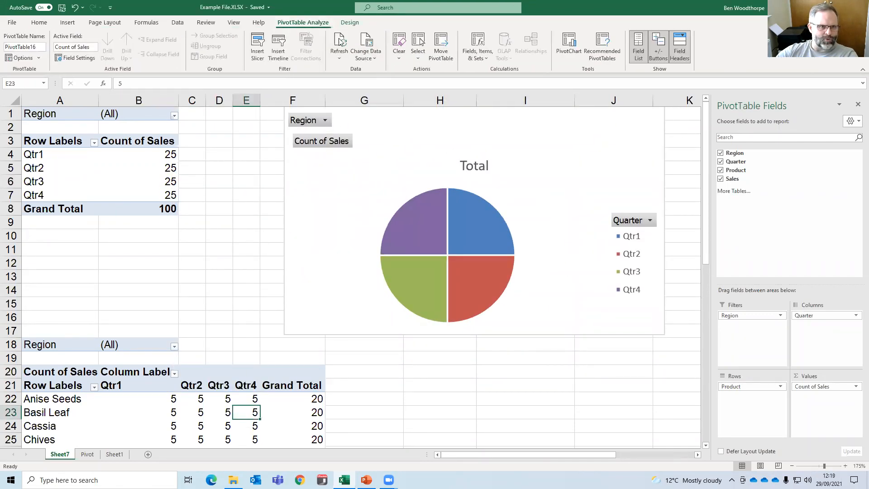
{"action": "left_click", "coordinate": [561, 49]}
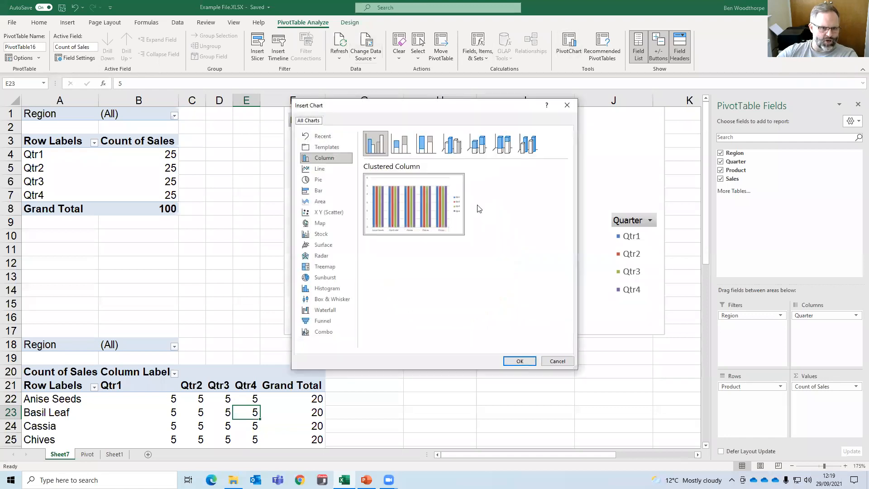
{"action": "left_click", "coordinate": [519, 362]}
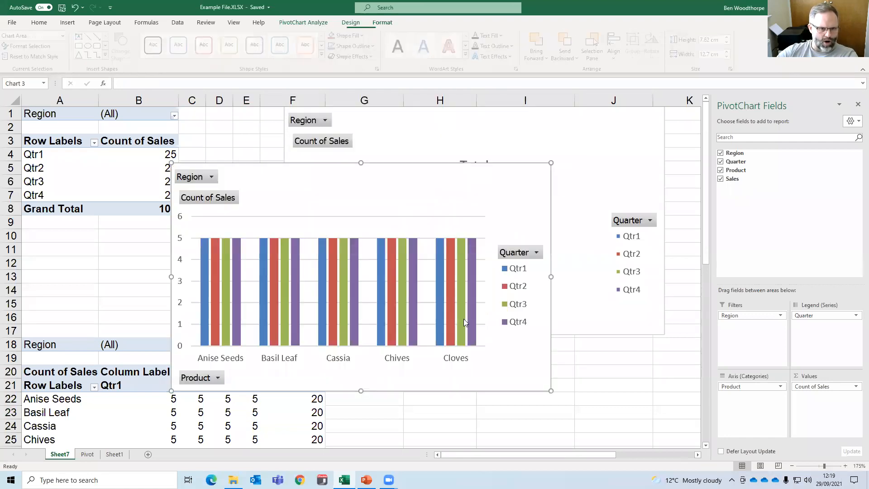
{"action": "left_click_drag", "start_coordinate": [419, 194], "coordinate": [583, 389]}
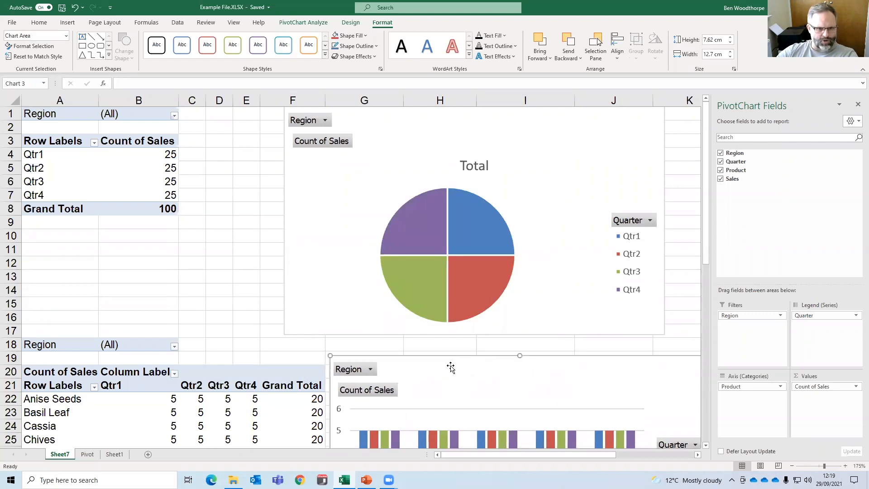
{"action": "scroll", "coordinate": [345, 393], "scroll_direction": "down", "scroll_amount": 1}
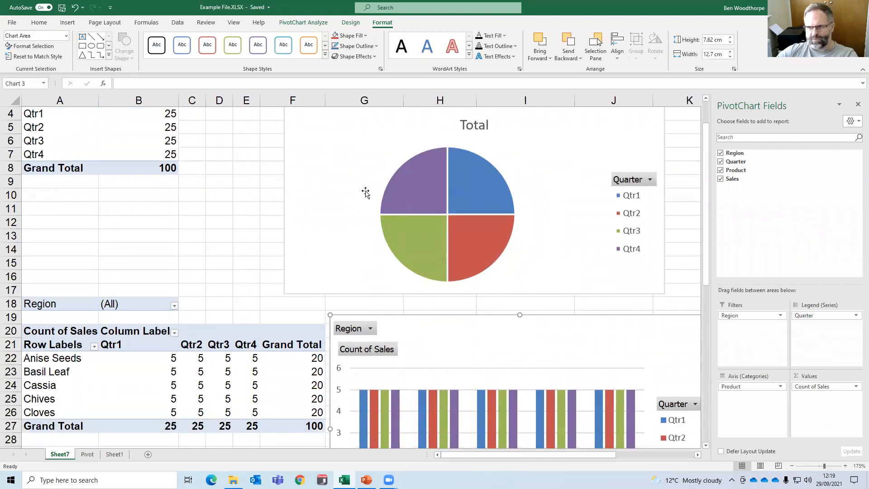
{"action": "scroll", "coordinate": [364, 193], "scroll_direction": "up", "scroll_amount": 1}
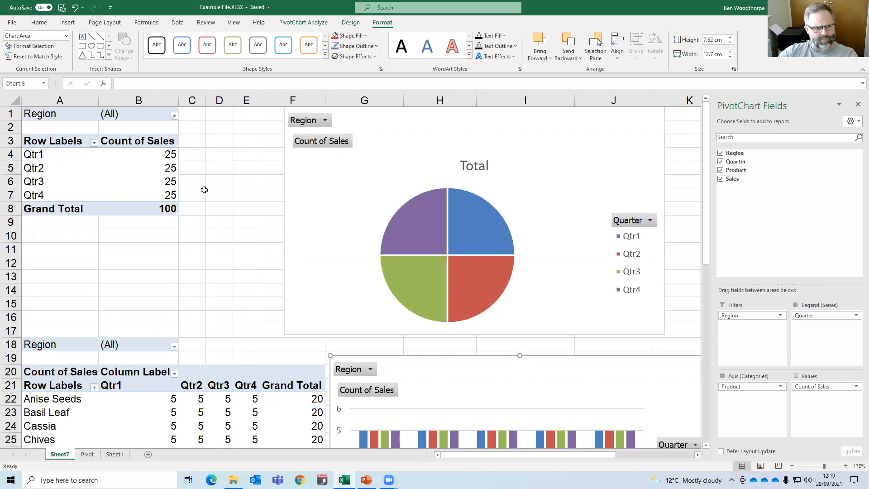
Copy the upper PivotTable in A1:B8 and paste a duplicate at cell L2.
{"action": "left_click_drag", "start_coordinate": [177, 209], "coordinate": [56, 96]}
{"action": "key", "text": "ctrl+c"}
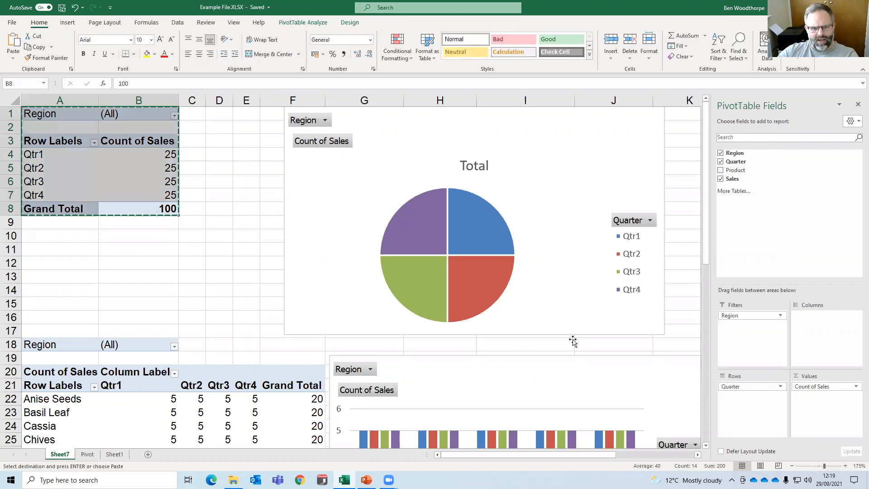
{"action": "left_click_drag", "start_coordinate": [540, 449], "coordinate": [681, 453]}
{"action": "left_click", "coordinate": [579, 124]}
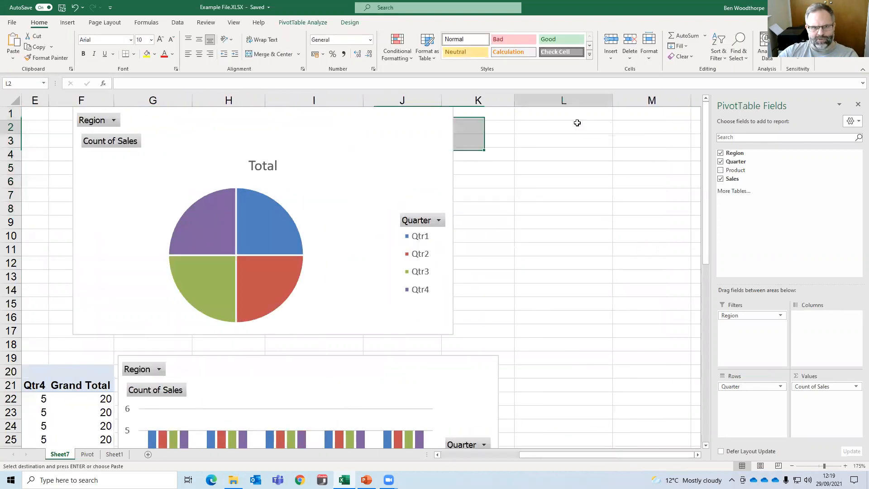
{"action": "key", "text": "ctrl+v"}
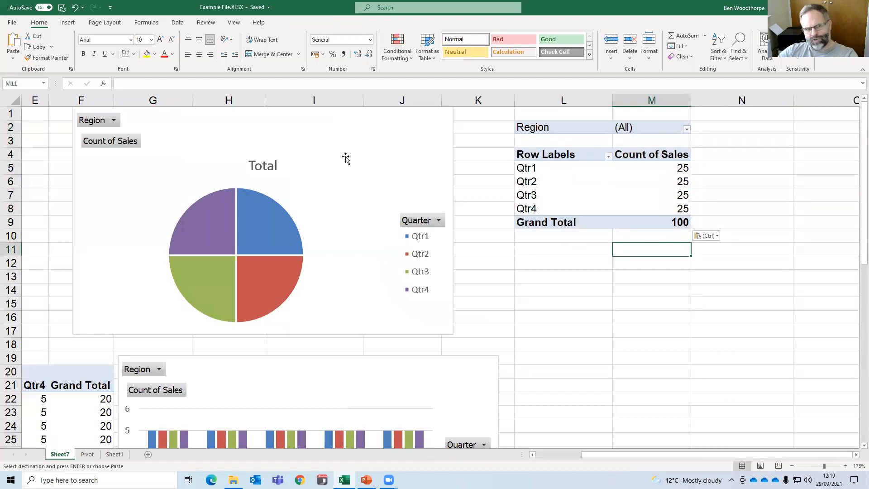
Move the pie PivotChart away from the PivotTables so that it covers columns J to N at the sheet's top rows.
{"action": "left_click", "coordinate": [374, 160]}
{"action": "left_click_drag", "start_coordinate": [373, 160], "coordinate": [658, 158]}
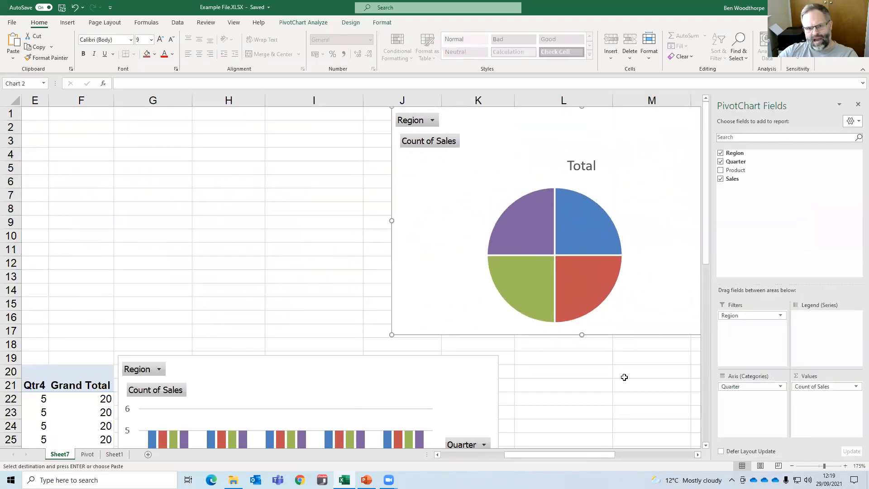
{"action": "scroll", "coordinate": [622, 376], "scroll_direction": "down", "scroll_amount": 3, "text": "ctrl"}
{"action": "left_click_drag", "start_coordinate": [572, 180], "coordinate": [613, 122]}
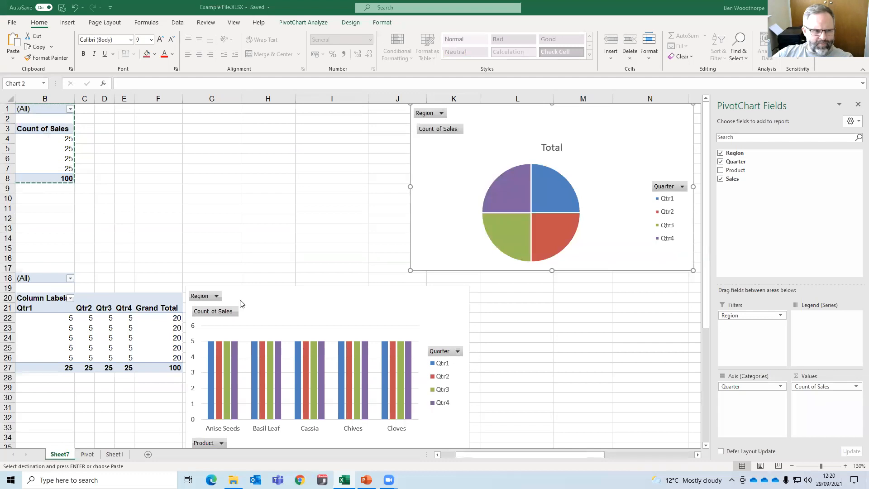
Swap the column PivotChart's fields so Quarter is the axis and Product the legend, and place the chart just below the pie chart.
{"action": "left_click_drag", "start_coordinate": [397, 295], "coordinate": [345, 208]}
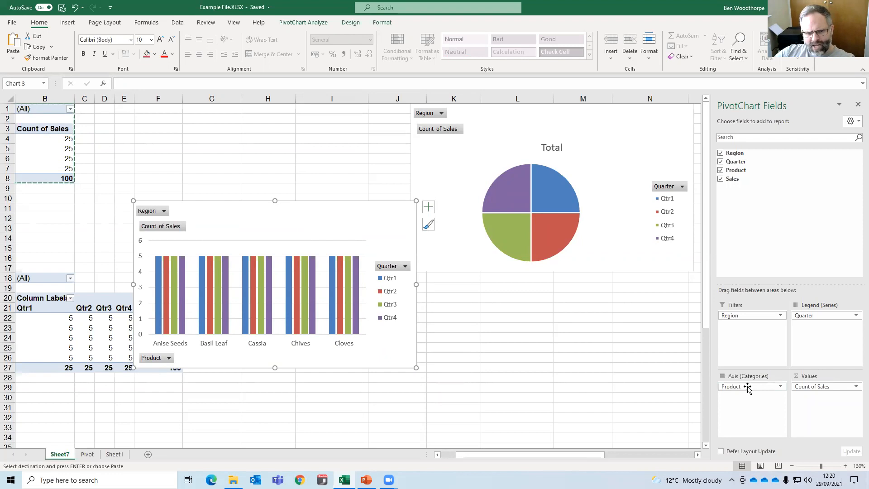
{"action": "mouse_move", "coordinate": [748, 389]}
{"action": "left_mouse_down"}
{"action": "mouse_move", "coordinate": [821, 336]}
{"action": "mouse_move", "coordinate": [817, 326]}
{"action": "mouse_move", "coordinate": [759, 393]}
{"action": "left_mouse_up"}
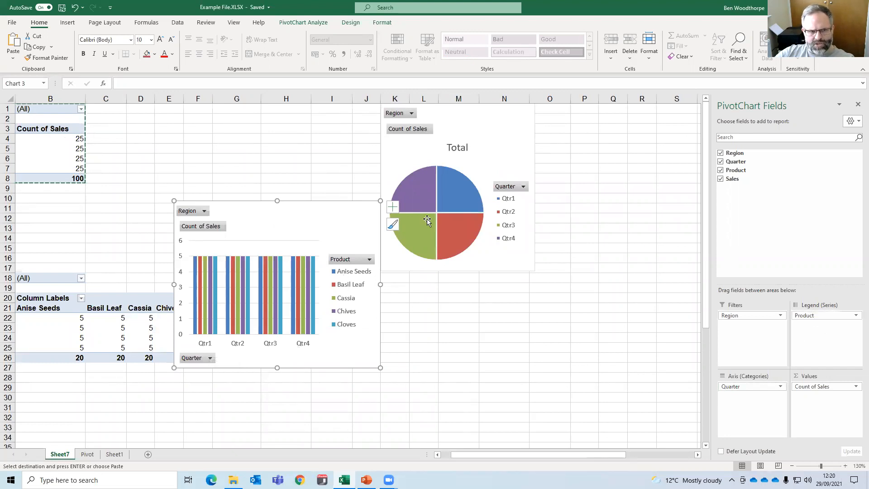
{"action": "left_click_drag", "start_coordinate": [354, 211], "coordinate": [432, 278]}
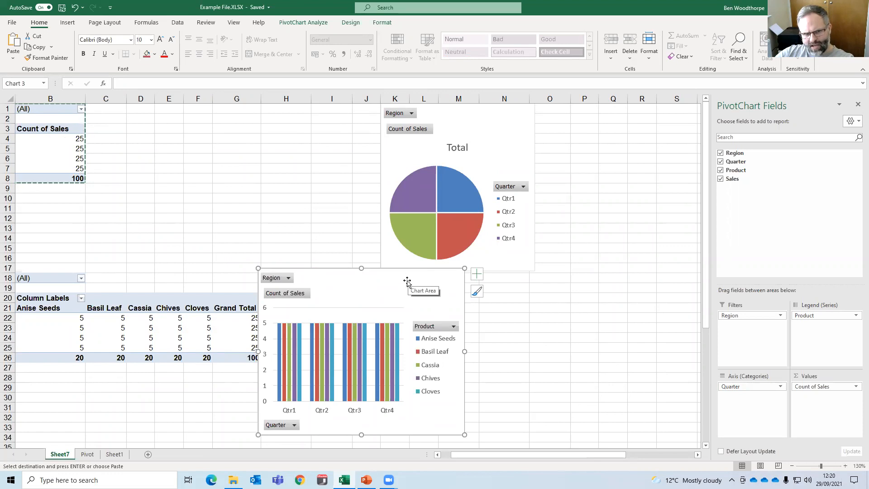
Preview the Clustered Bar type for the column PivotChart without applying it.
{"action": "left_click", "coordinate": [309, 24]}
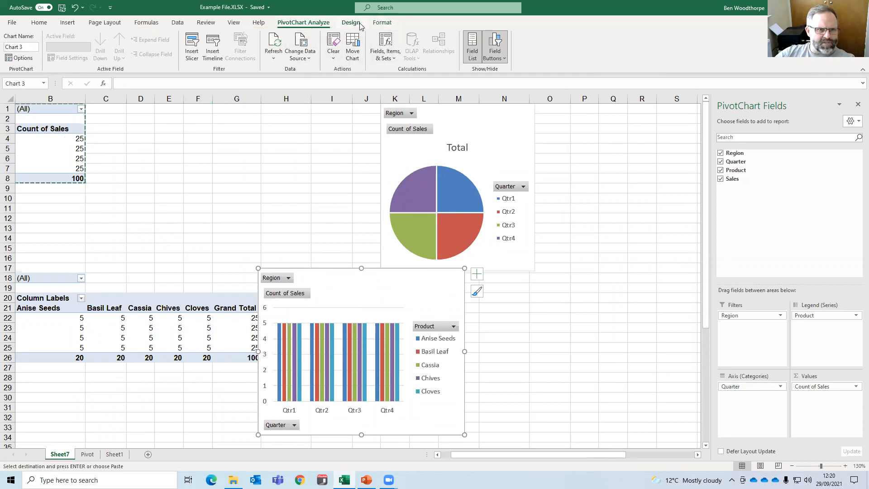
{"action": "left_click", "coordinate": [381, 23]}
{"action": "left_click", "coordinate": [351, 22]}
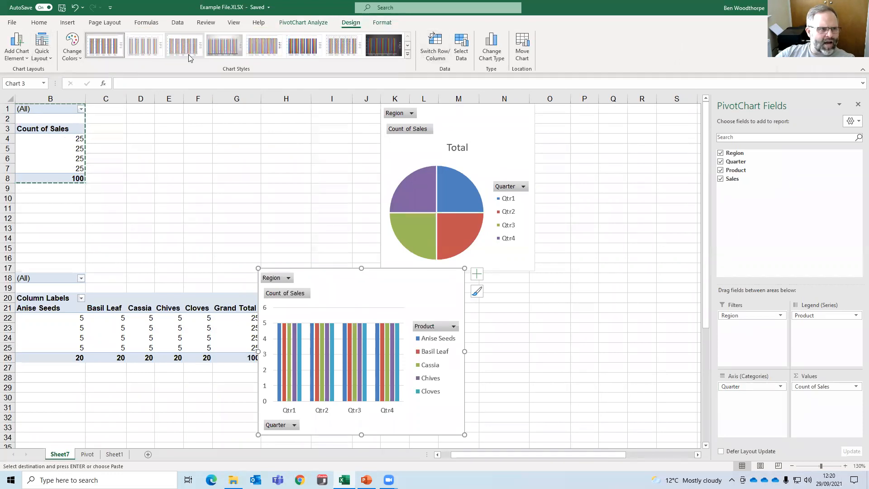
{"action": "left_click", "coordinate": [492, 49]}
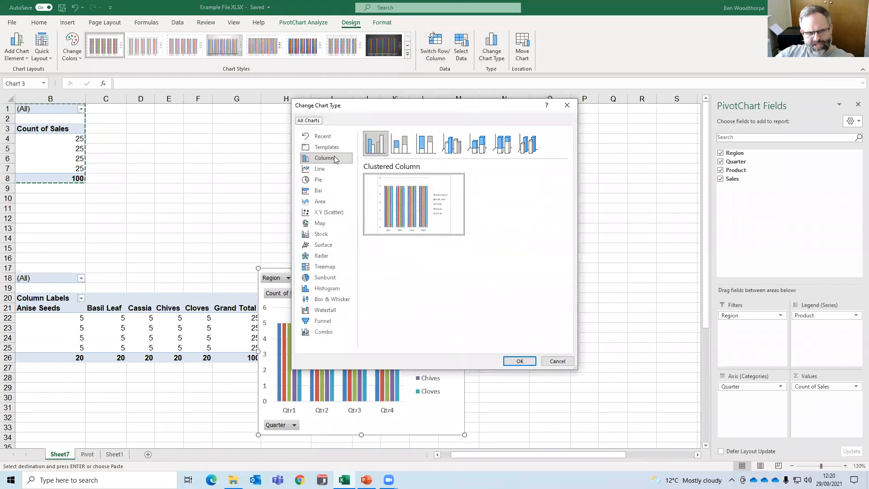
{"action": "left_click", "coordinate": [327, 193]}
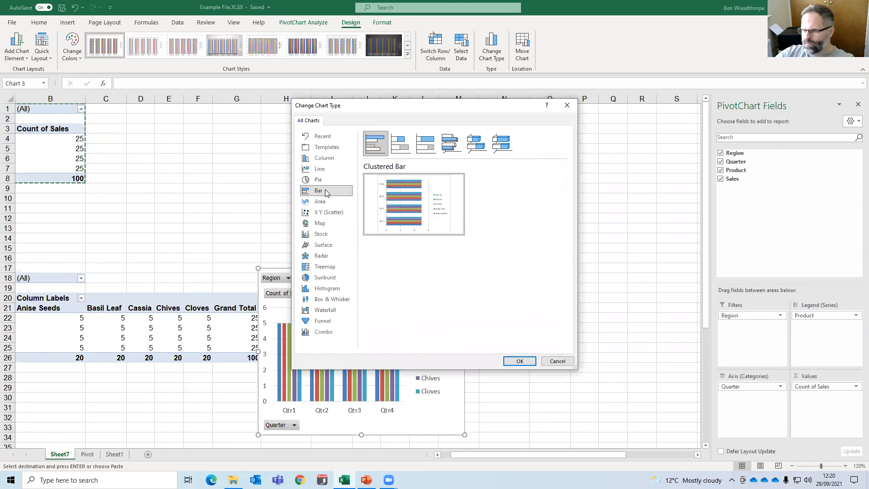
{"action": "left_click", "coordinate": [571, 106]}
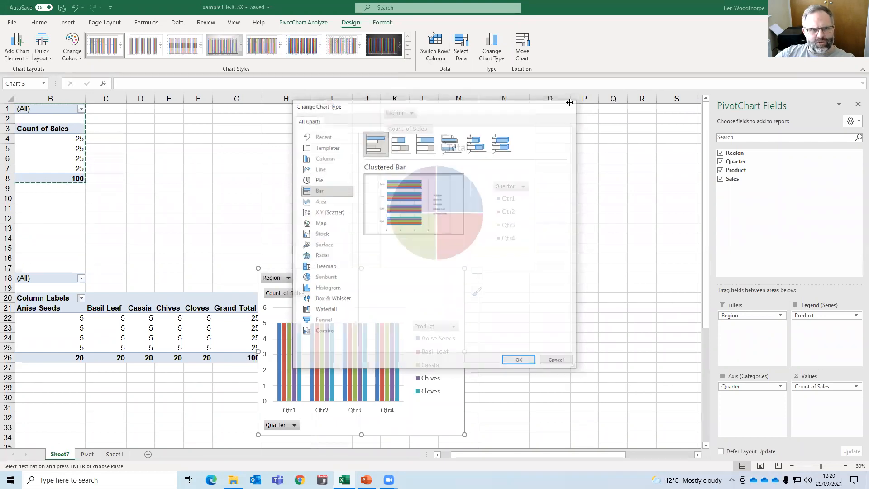
Switch the column PivotChart's rows and columns so Product is the axis and Quarter the legend.
{"action": "left_click", "coordinate": [446, 55]}
{"action": "left_click", "coordinate": [446, 54]}
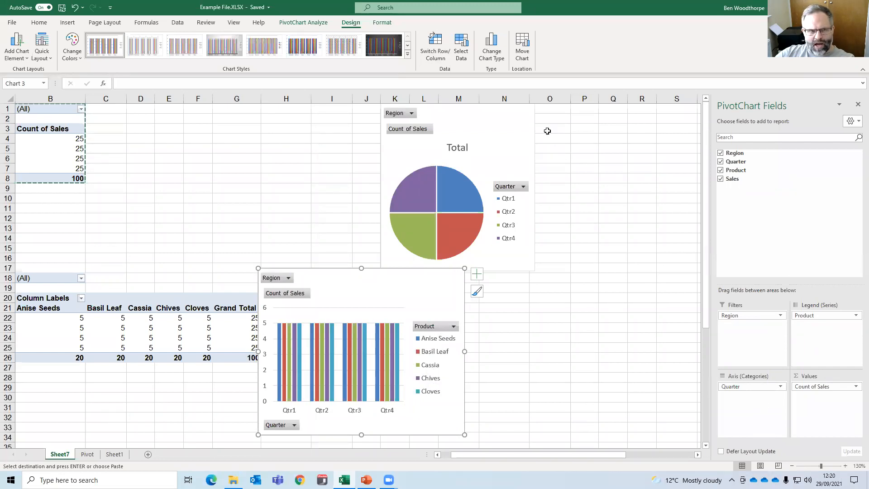
{"action": "left_click", "coordinate": [446, 54]}
{"action": "left_click", "coordinate": [447, 57]}
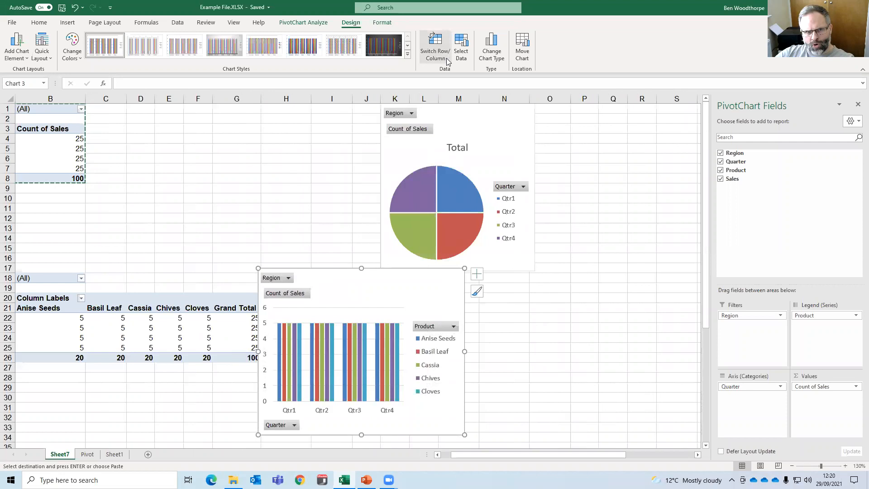
{"action": "left_click", "coordinate": [433, 53]}
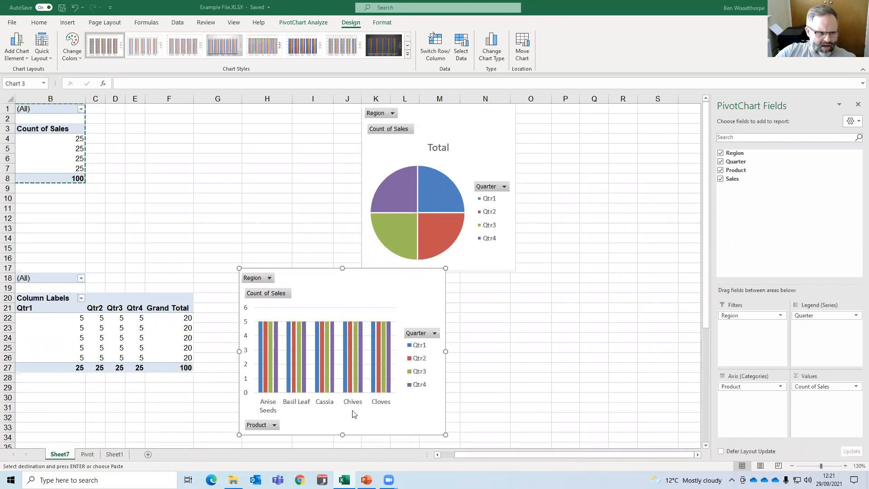
Check the source data on the Pivot sheet, and permanently delete Sheet7.
{"action": "left_click", "coordinate": [86, 454]}
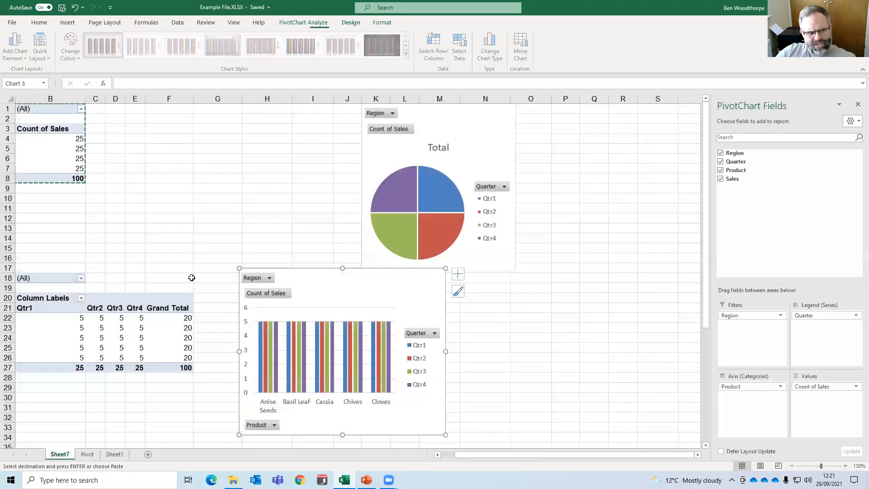
{"action": "left_click", "coordinate": [63, 455]}
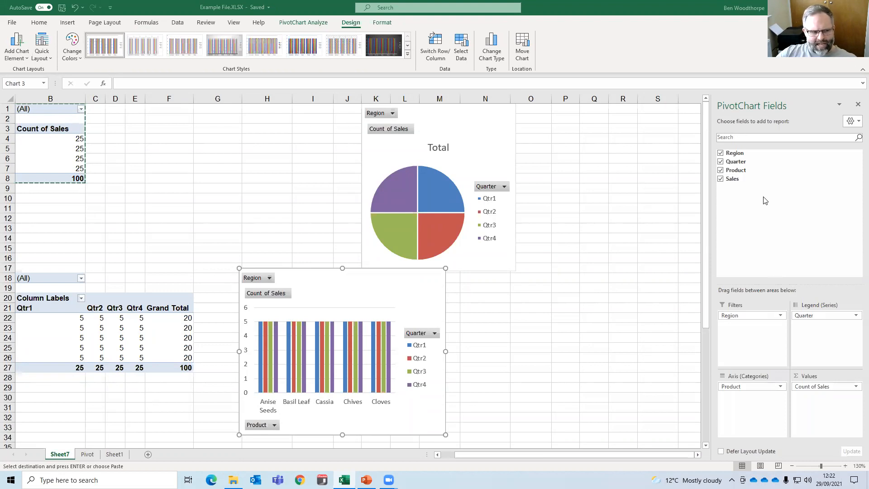
{"action": "left_click", "coordinate": [63, 456]}
{"action": "right_click", "coordinate": [64, 456]}
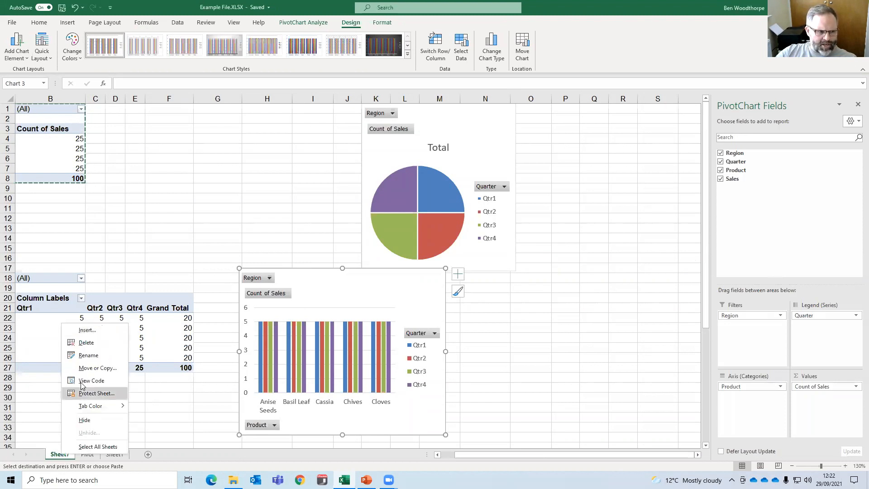
{"action": "left_click", "coordinate": [96, 349]}
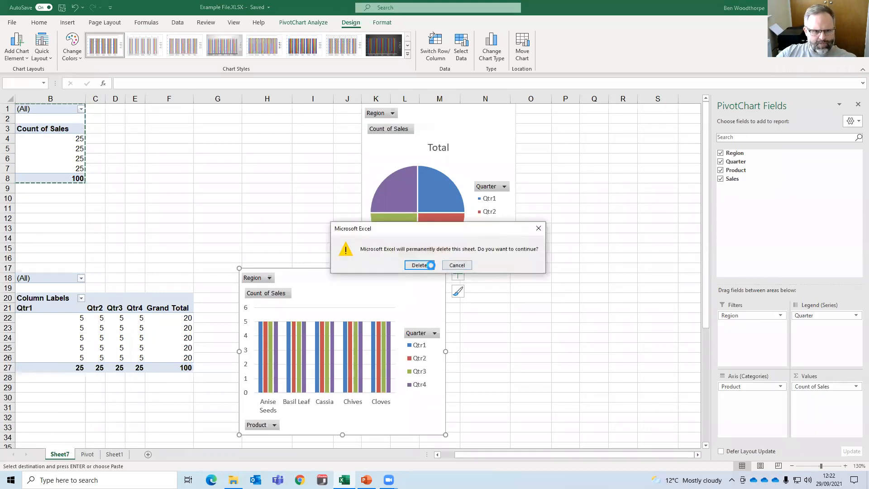
{"action": "left_click", "coordinate": [419, 268]}
Add a Cost column to the sales data with the heading in E5 and the formula =D6/2 in E6 filled down the column.
{"action": "left_click", "coordinate": [364, 203]}
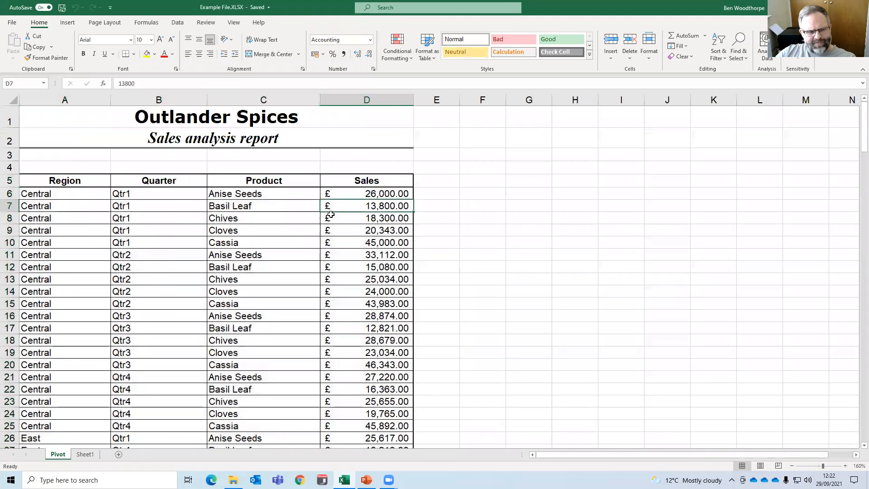
{"action": "left_click", "coordinate": [441, 180]}
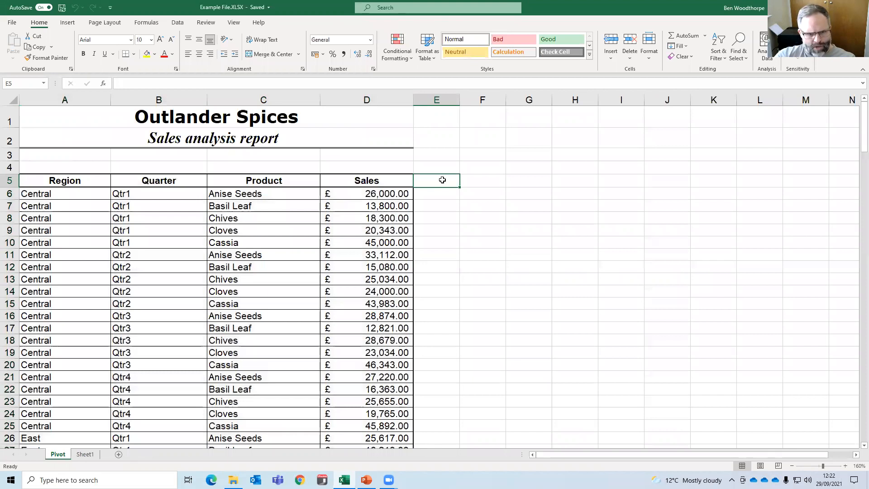
{"action": "type", "text": "Cost"}
{"action": "key", "text": "Return"}
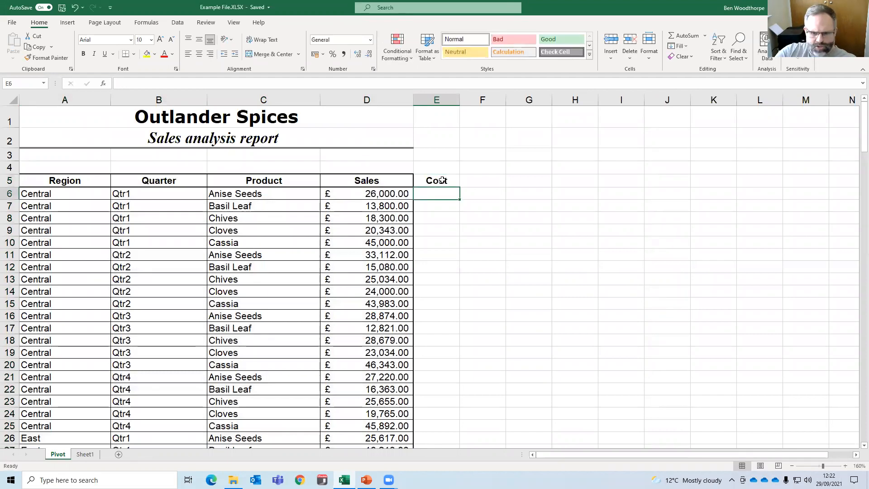
{"action": "type", "text": "=D6/2"}
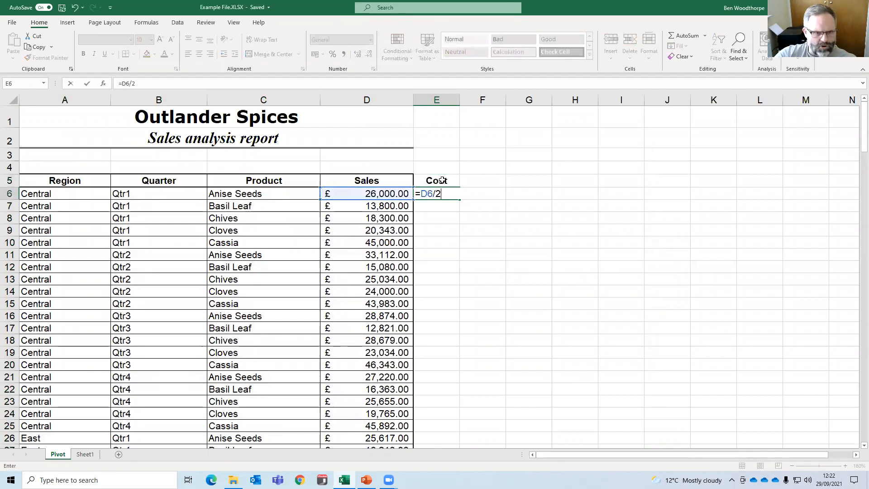
{"action": "key", "text": "Return"}
{"action": "left_click", "coordinate": [457, 195]}
{"action": "double_click", "coordinate": [472, 200]}
{"action": "left_click", "coordinate": [362, 218]}
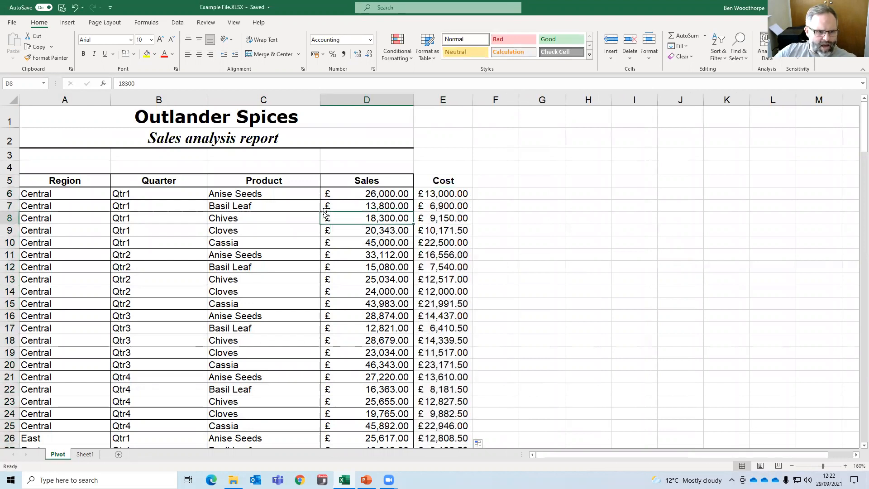
Extend the Sheet1 PivotTable's data source to Pivot!$A$5:$E$105 and add the Cost field to its values.
{"action": "left_click", "coordinate": [85, 455]}
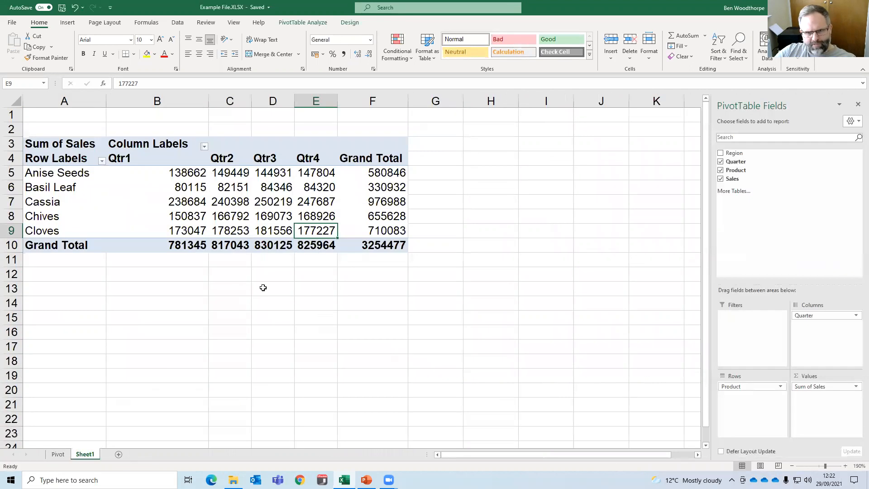
{"action": "left_click", "coordinate": [266, 202]}
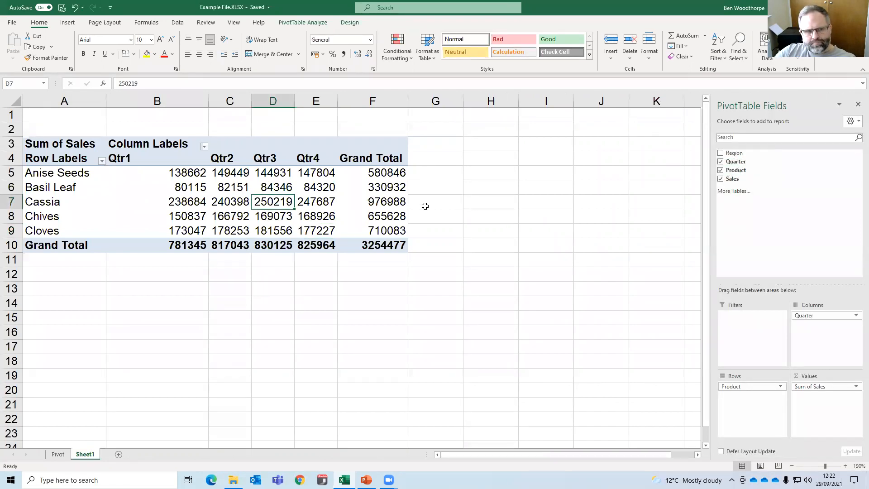
{"action": "left_click", "coordinate": [327, 225]}
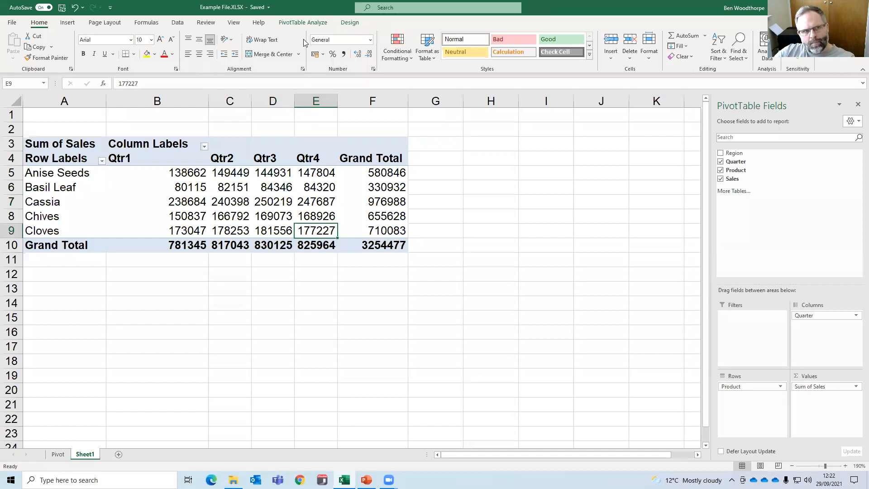
{"action": "left_click", "coordinate": [305, 25]}
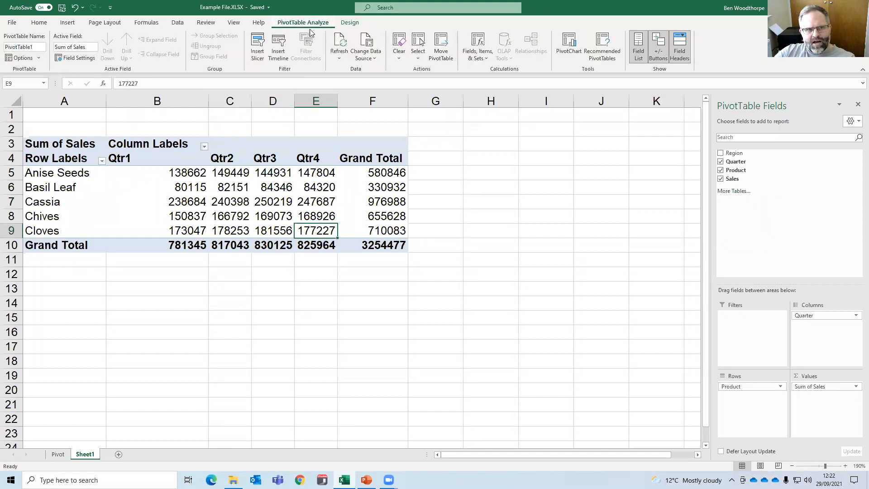
{"action": "left_click", "coordinate": [368, 42]}
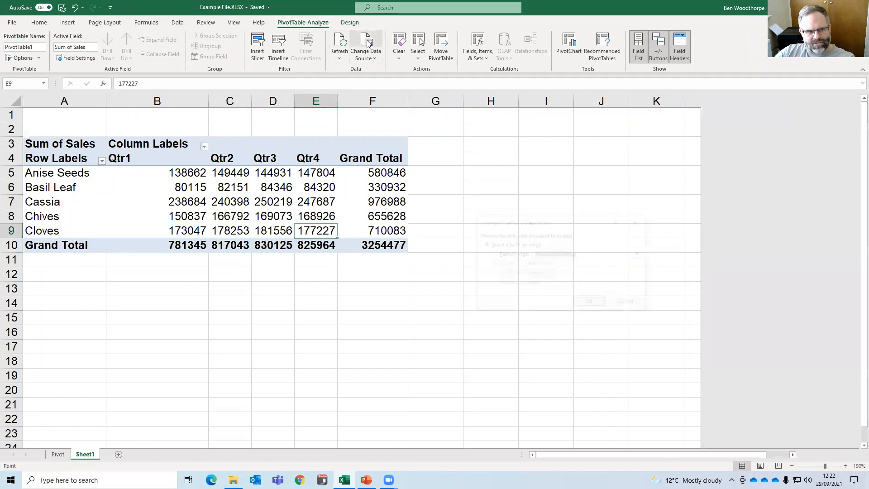
{"action": "left_click_drag", "start_coordinate": [465, 175], "coordinate": [39, 420]}
{"action": "scroll", "coordinate": [297, 245], "scroll_direction": "up", "scroll_amount": 10}
{"action": "scroll", "coordinate": [297, 245], "scroll_direction": "up", "scroll_amount": 16}
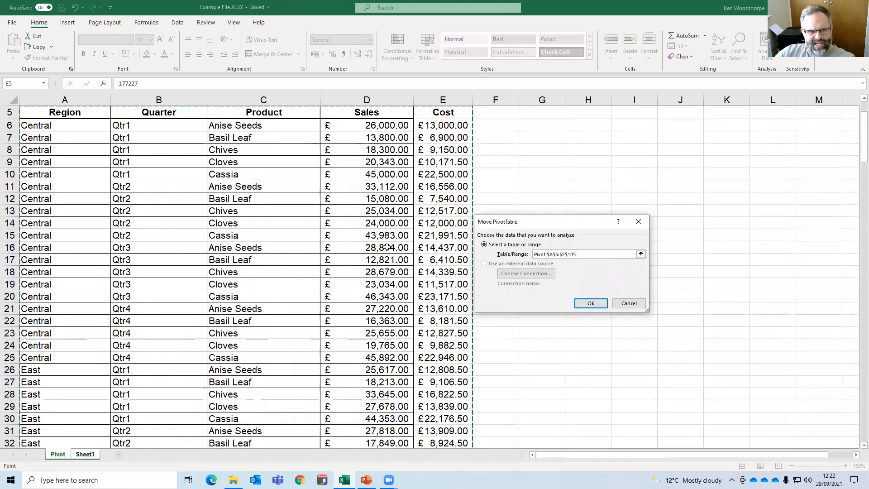
{"action": "left_click", "coordinate": [591, 303]}
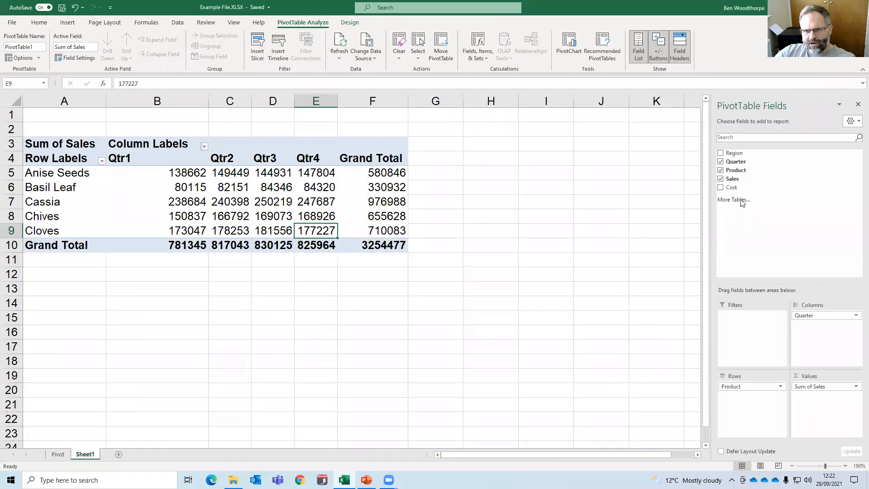
{"action": "left_click_drag", "start_coordinate": [732, 188], "coordinate": [817, 407]}
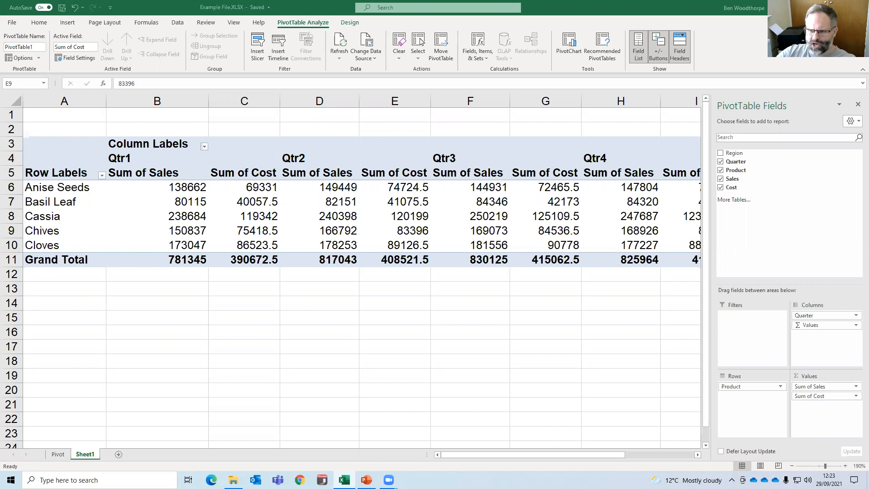
Preview a Clustered Column PivotChart of the sales and cost PivotTable without inserting it.
{"action": "left_click", "coordinate": [376, 216]}
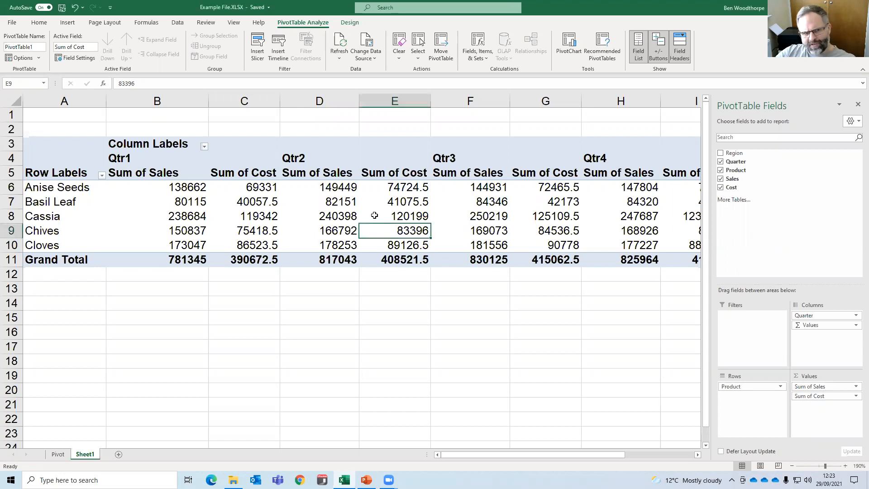
{"action": "left_click", "coordinate": [375, 216]}
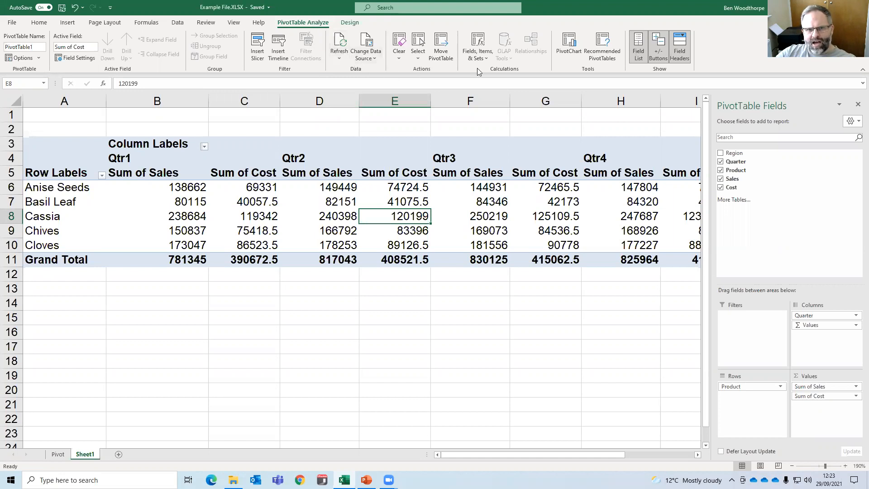
{"action": "left_click", "coordinate": [569, 48]}
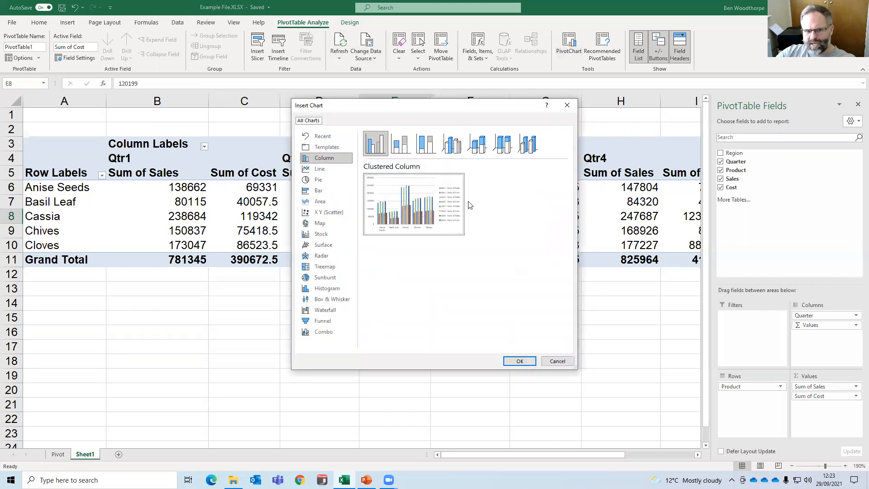
{"action": "left_click", "coordinate": [521, 361]}
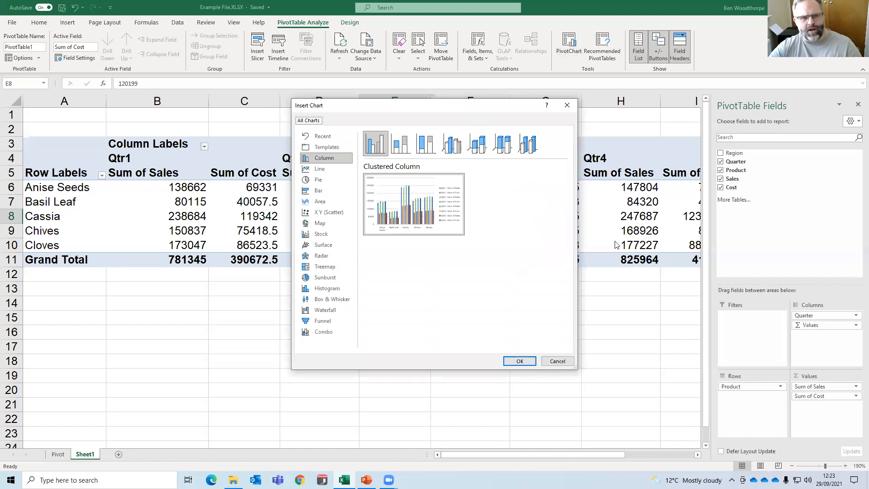
{"action": "left_click", "coordinate": [562, 360]}
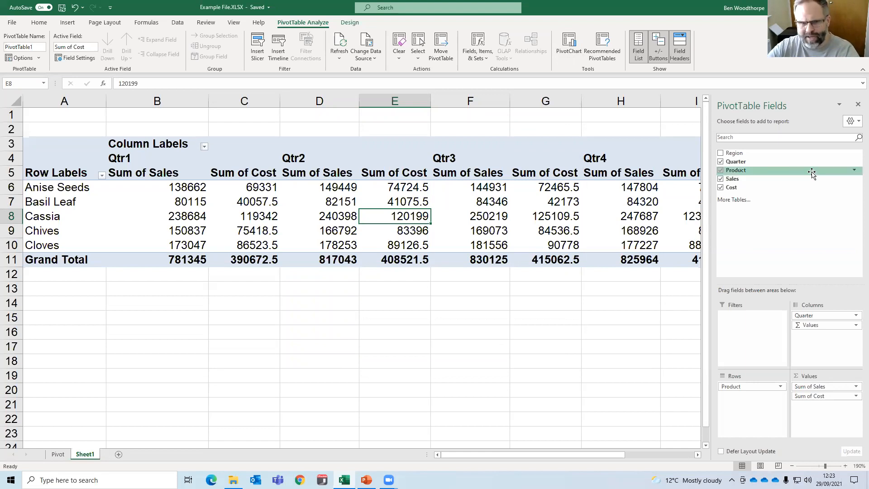
{"action": "left_click", "coordinate": [529, 333]}
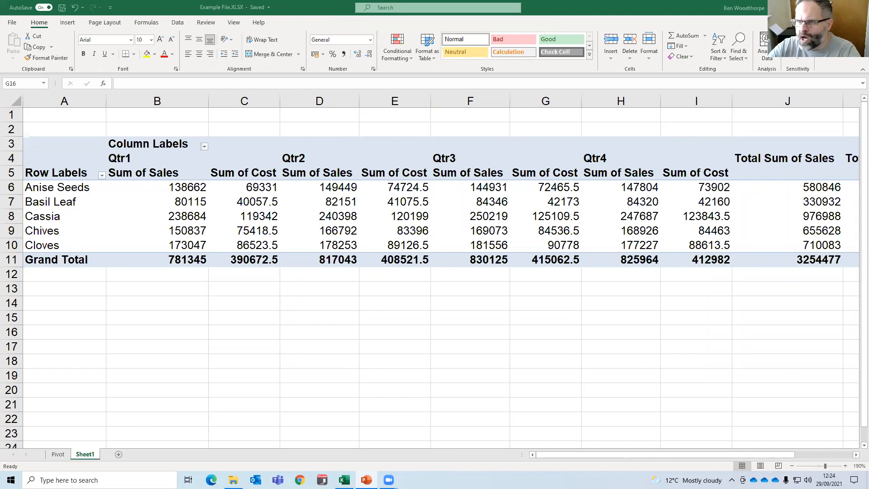
{"action": "key", "text": "alt+Tab"}
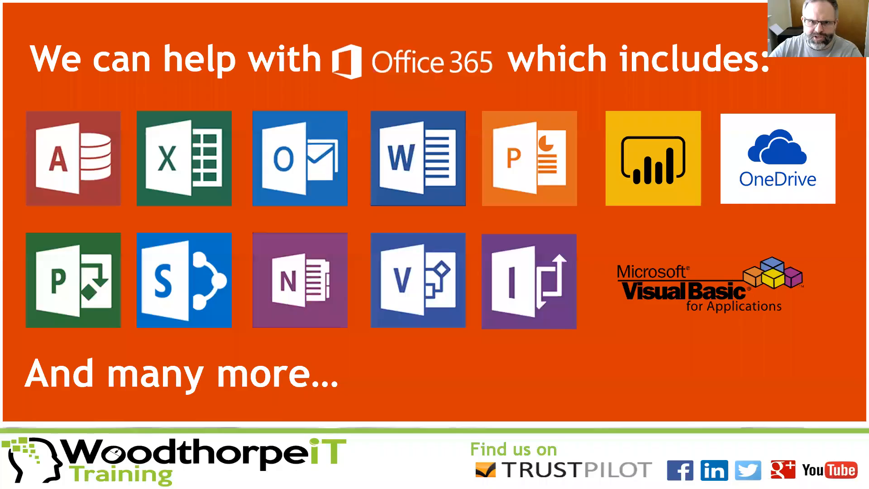
{"action": "left_click", "coordinate": [632, 225]}
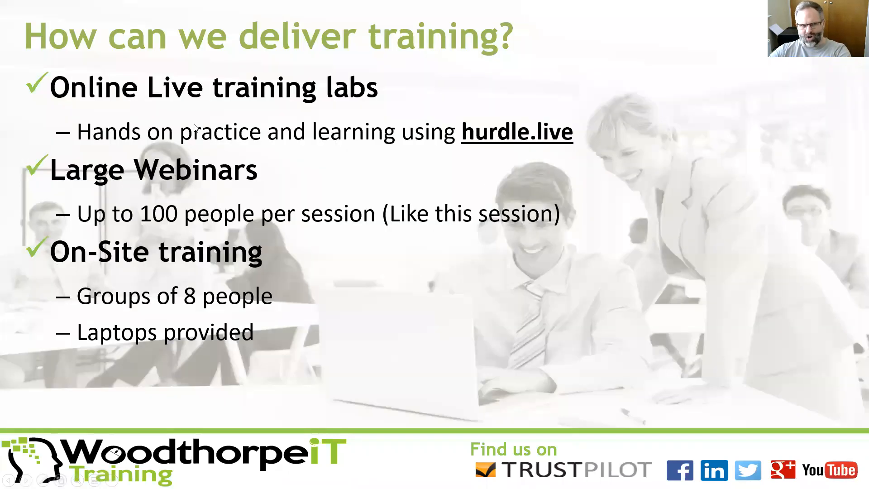